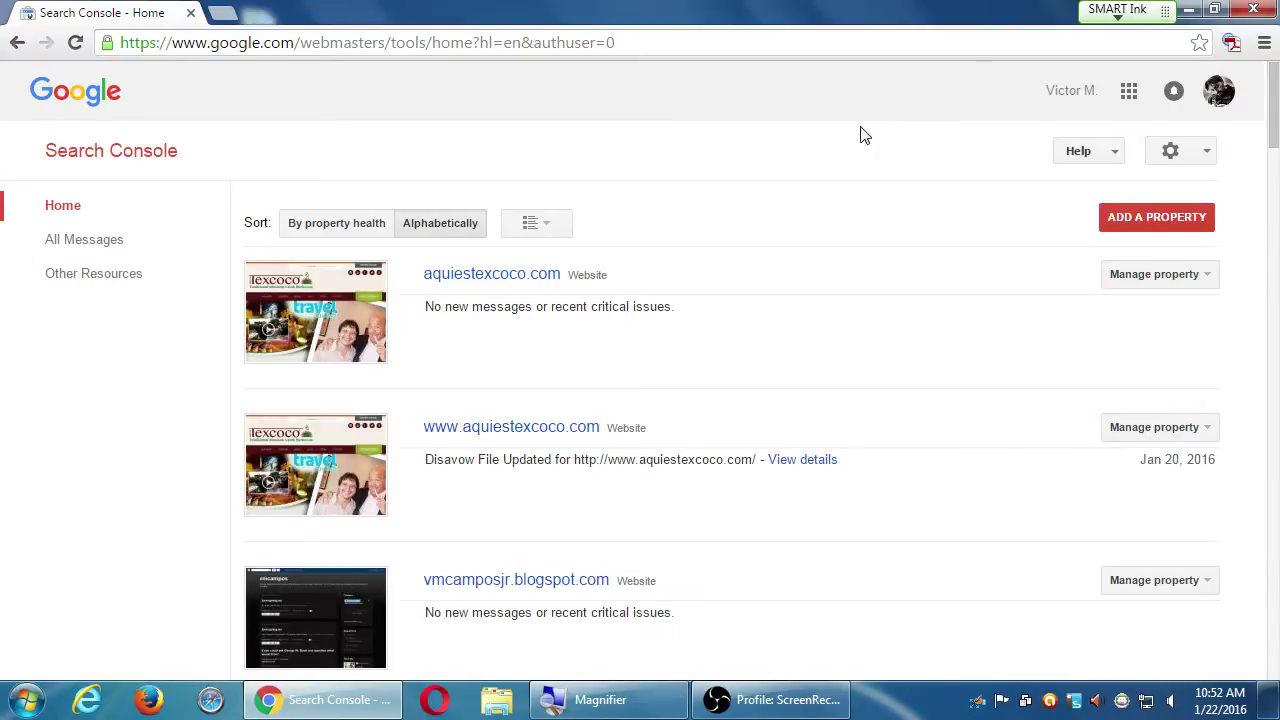
Review the Search Console Preferences page for message language and email notification options, and return to the property list
{"action": "left_click", "coordinate": [1187, 153]}
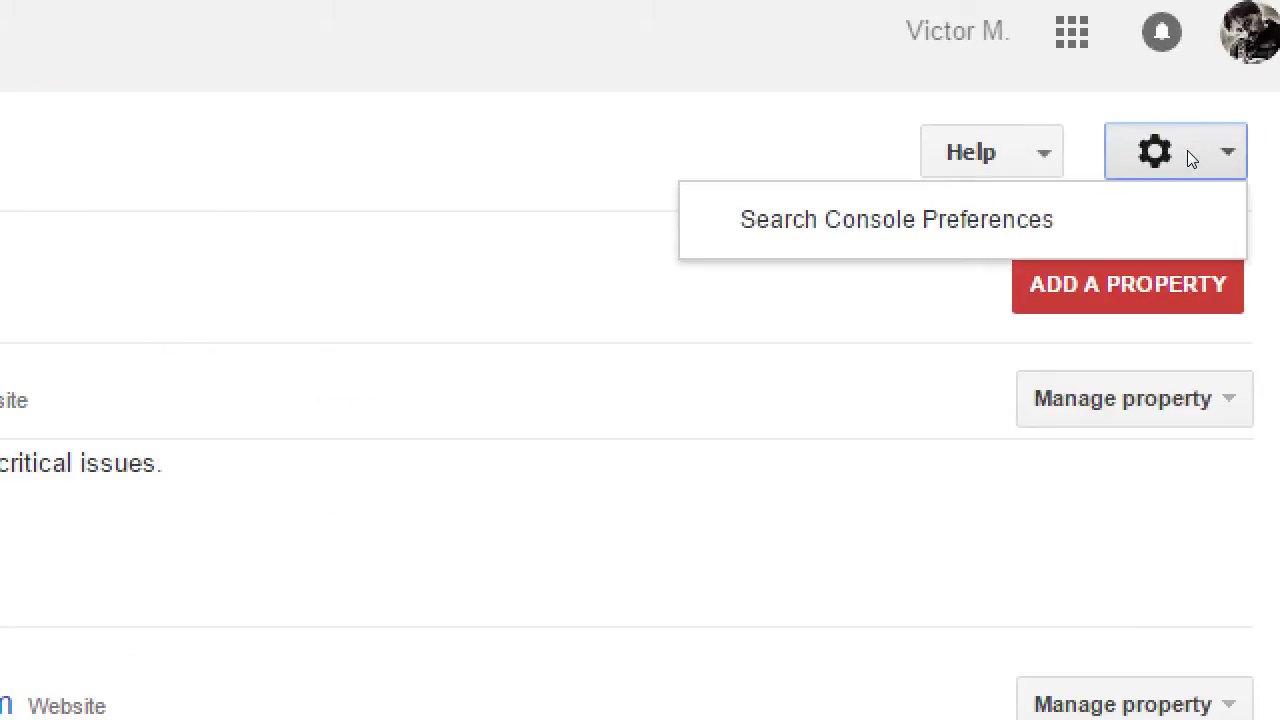
{"action": "left_click", "coordinate": [1058, 162]}
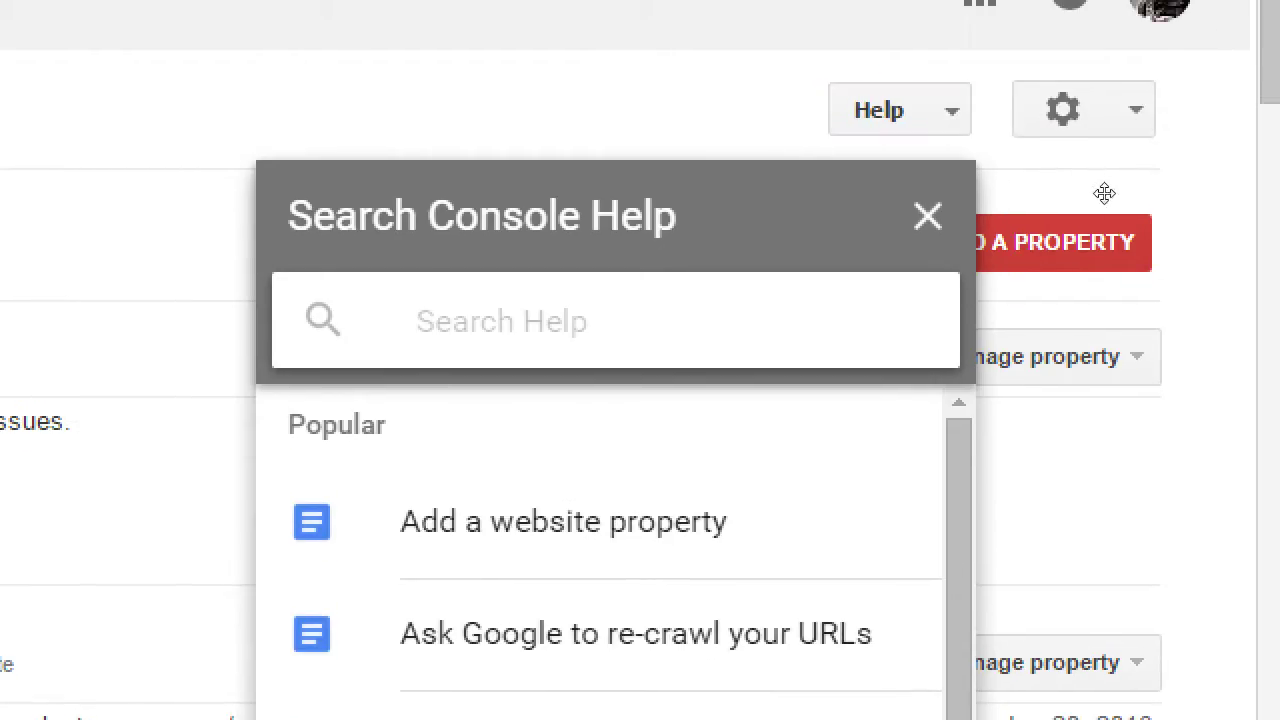
{"action": "key", "text": "Escape"}
{"action": "key", "text": "Tab"}
{"action": "key", "text": "Return"}
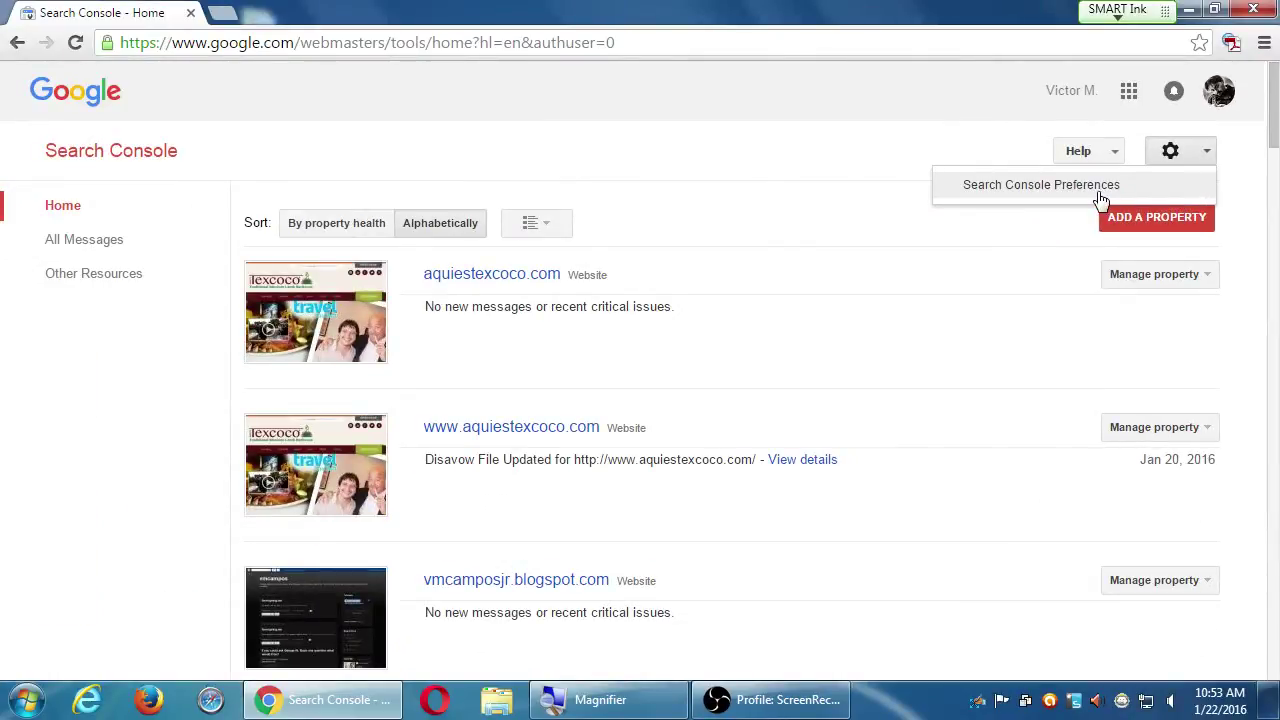
{"action": "left_click", "coordinate": [1100, 185]}
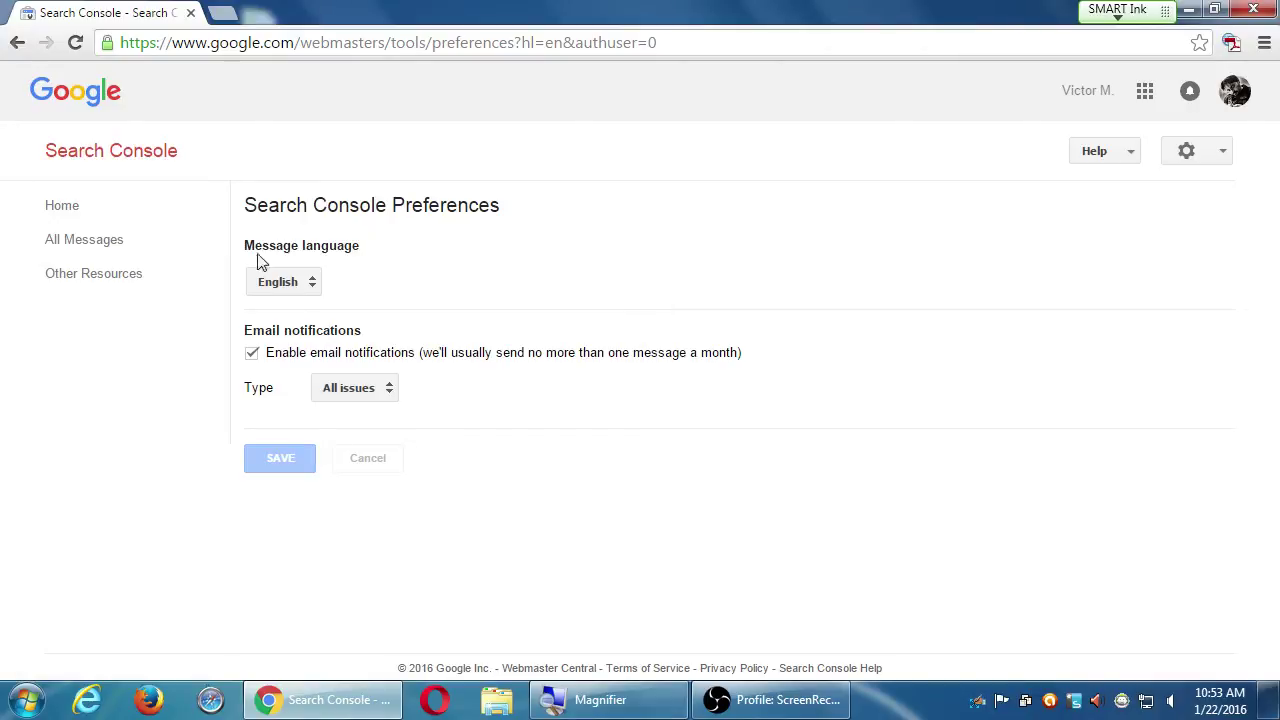
{"action": "key", "text": "alt+Left"}
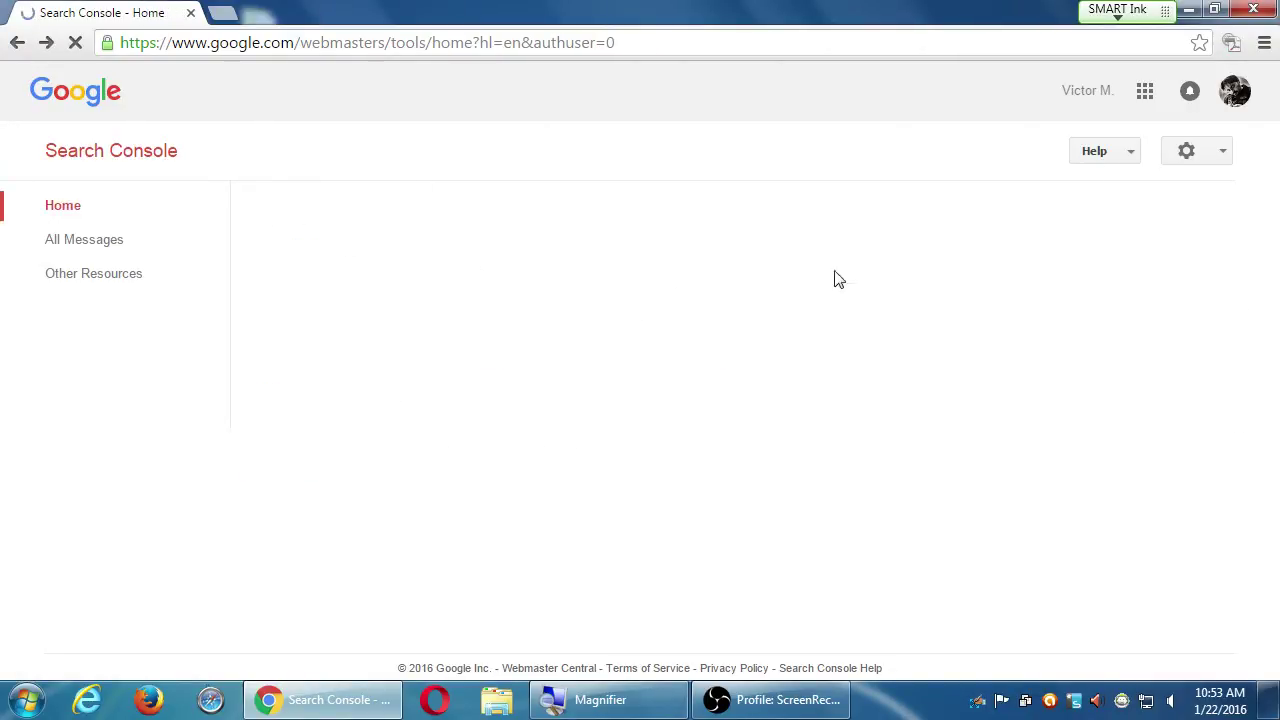
{"action": "left_click", "coordinate": [1174, 151]}
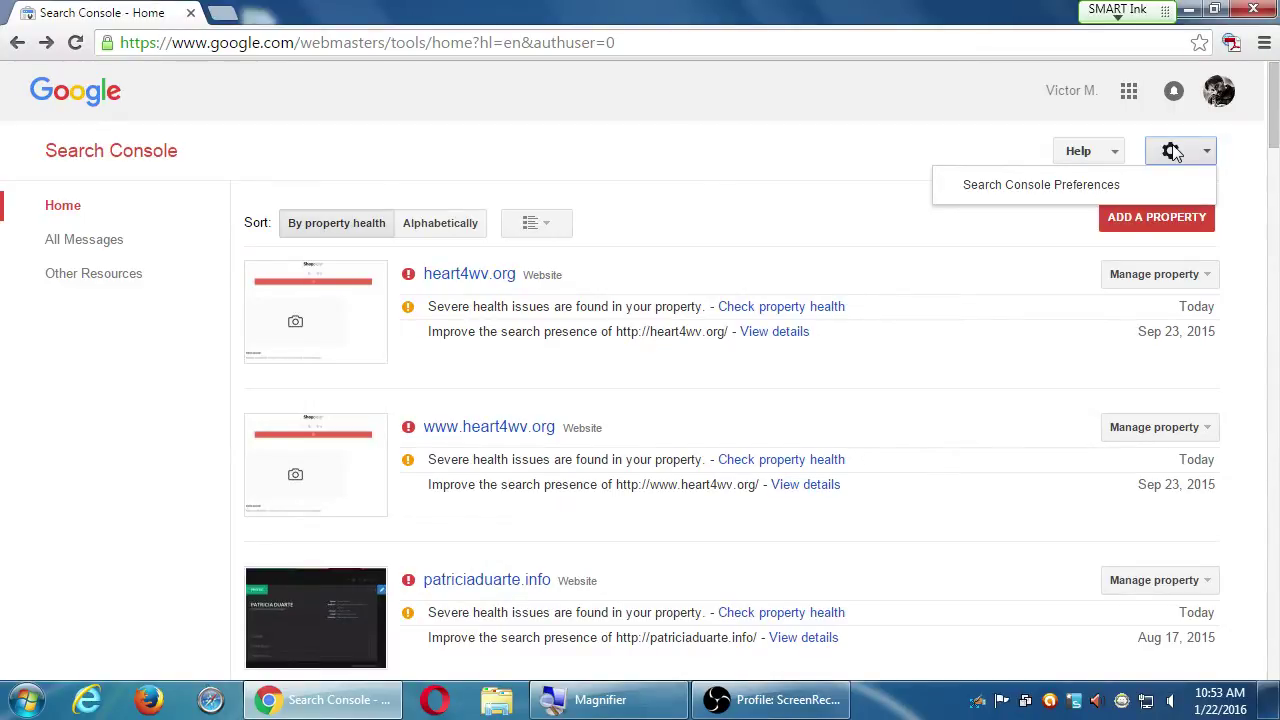
{"action": "left_click", "coordinate": [843, 160]}
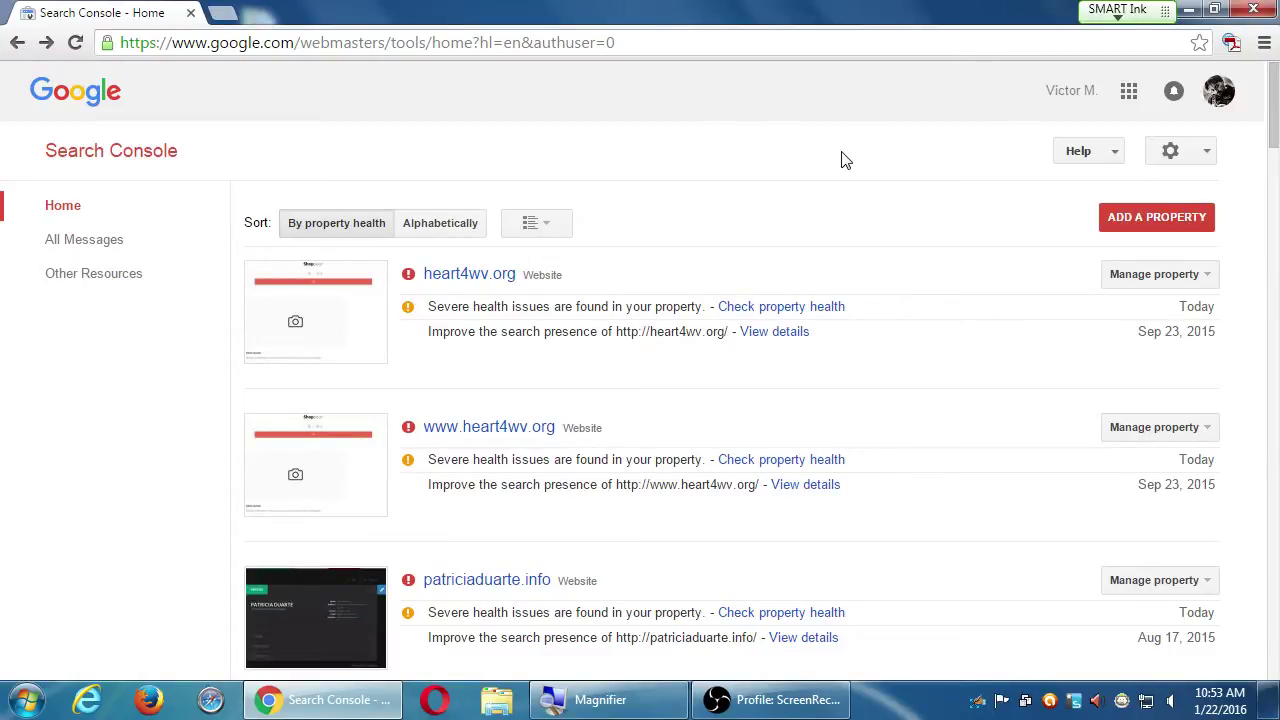
{"action": "left_click", "coordinate": [440, 225]}
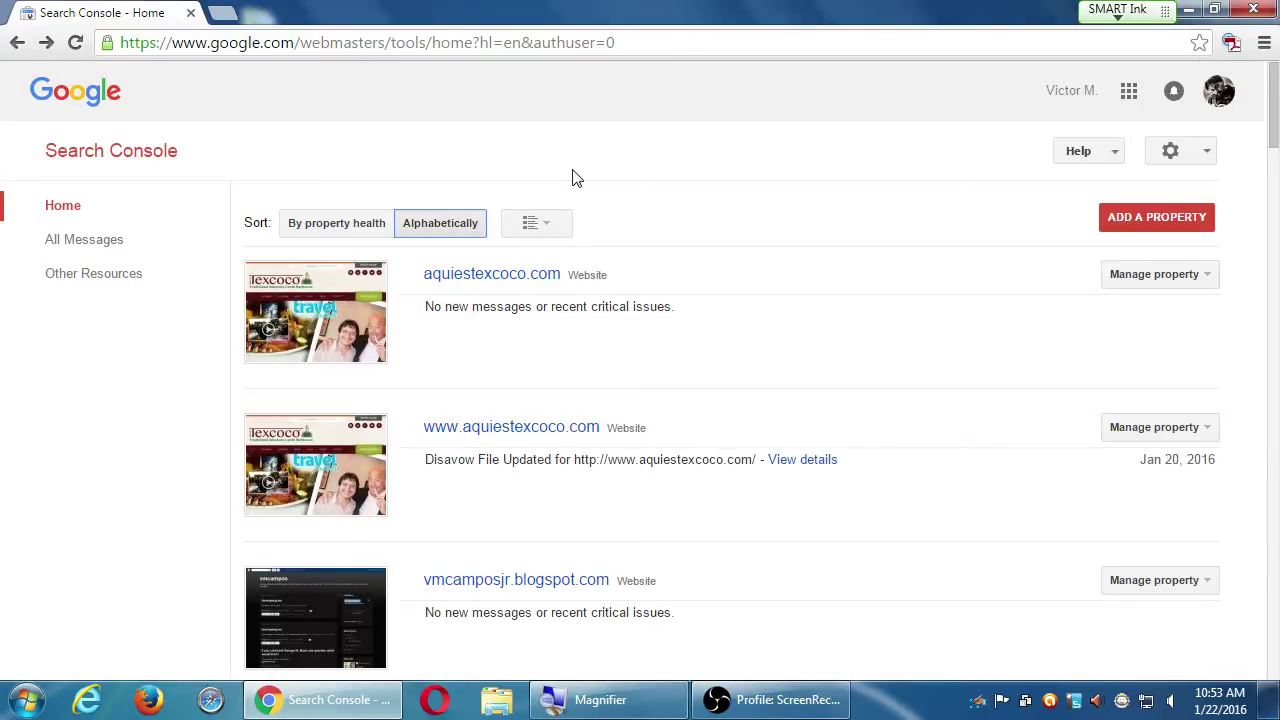
{"action": "scroll", "coordinate": [569, 340], "scroll_direction": "down", "scroll_amount": 1}
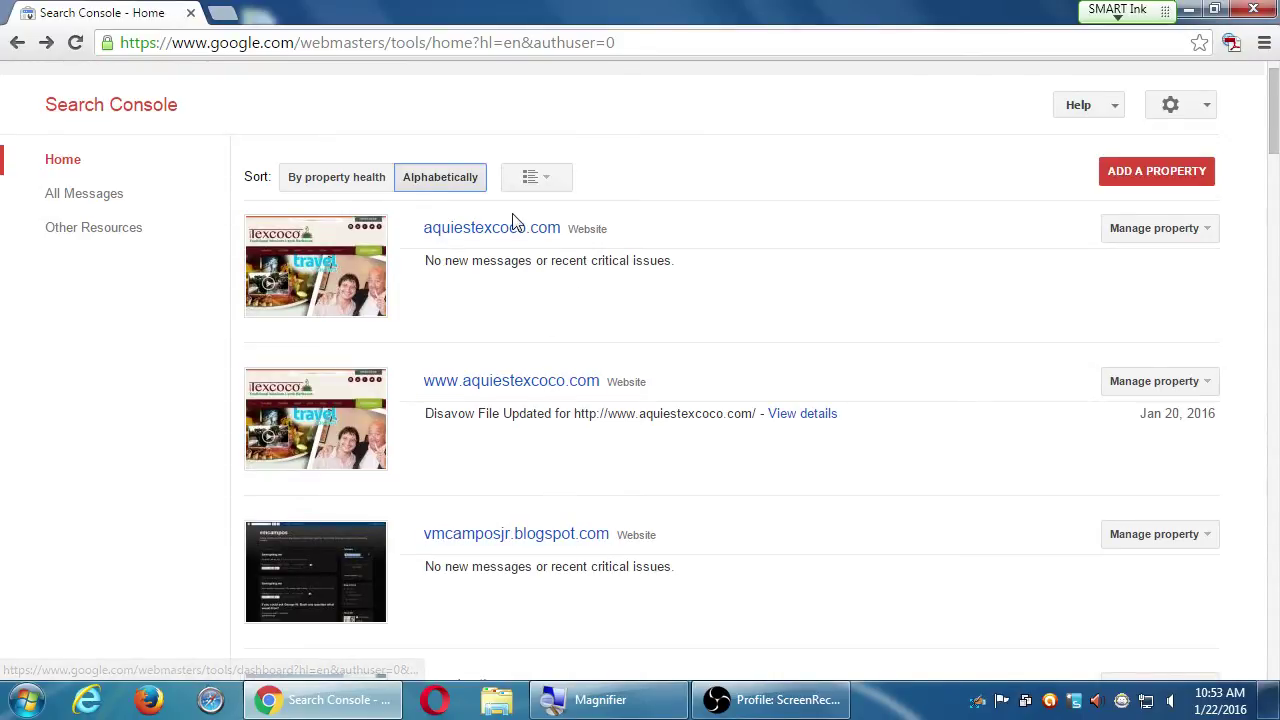
{"action": "left_click", "coordinate": [540, 382]}
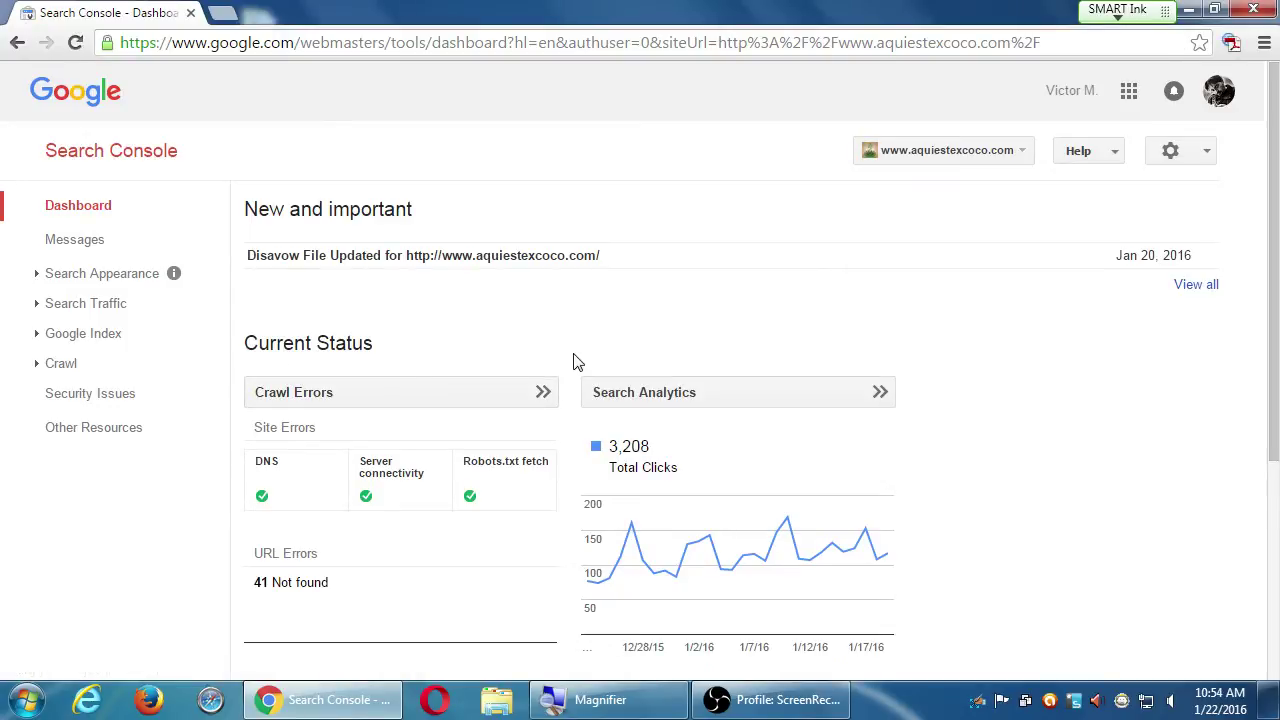
{"action": "key", "text": "ctrl+minus"}
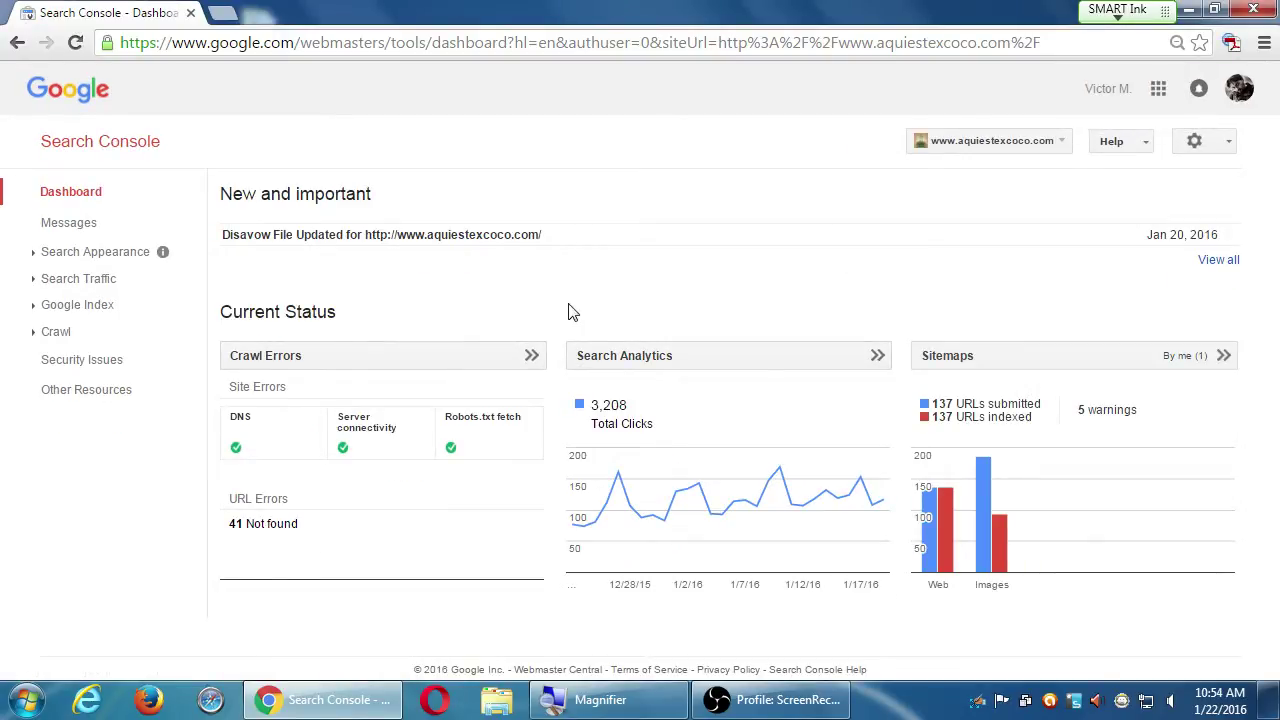
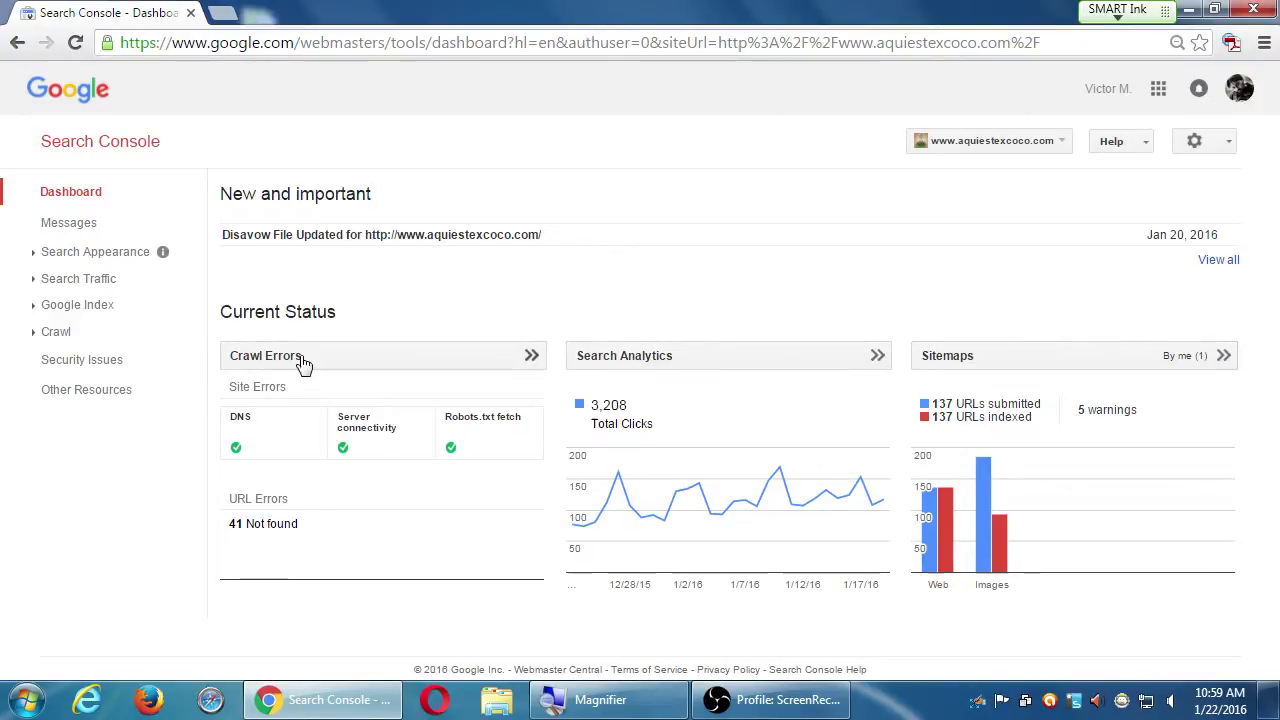
Open the Crawl Errors report at default zoom and examine the site errors, desktop URL error graph and list of pages with errors
{"action": "left_click", "coordinate": [310, 366]}
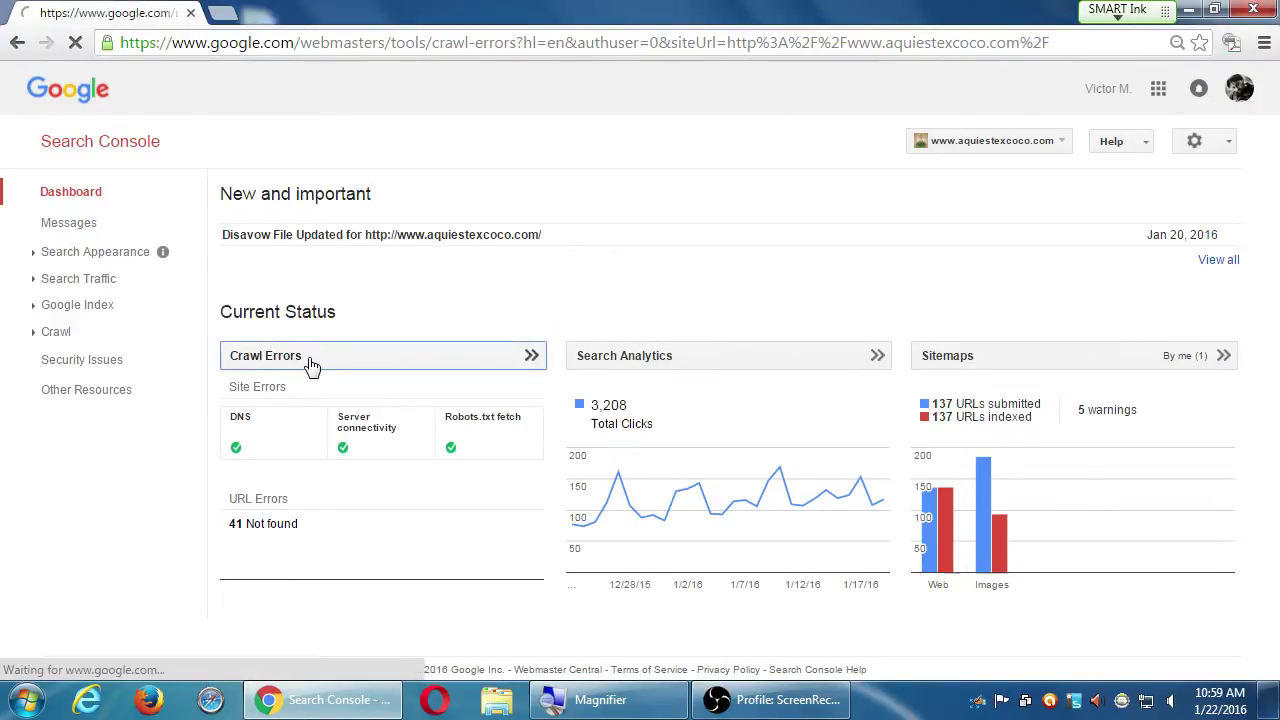
{"action": "key", "text": "ctrl+minus"}
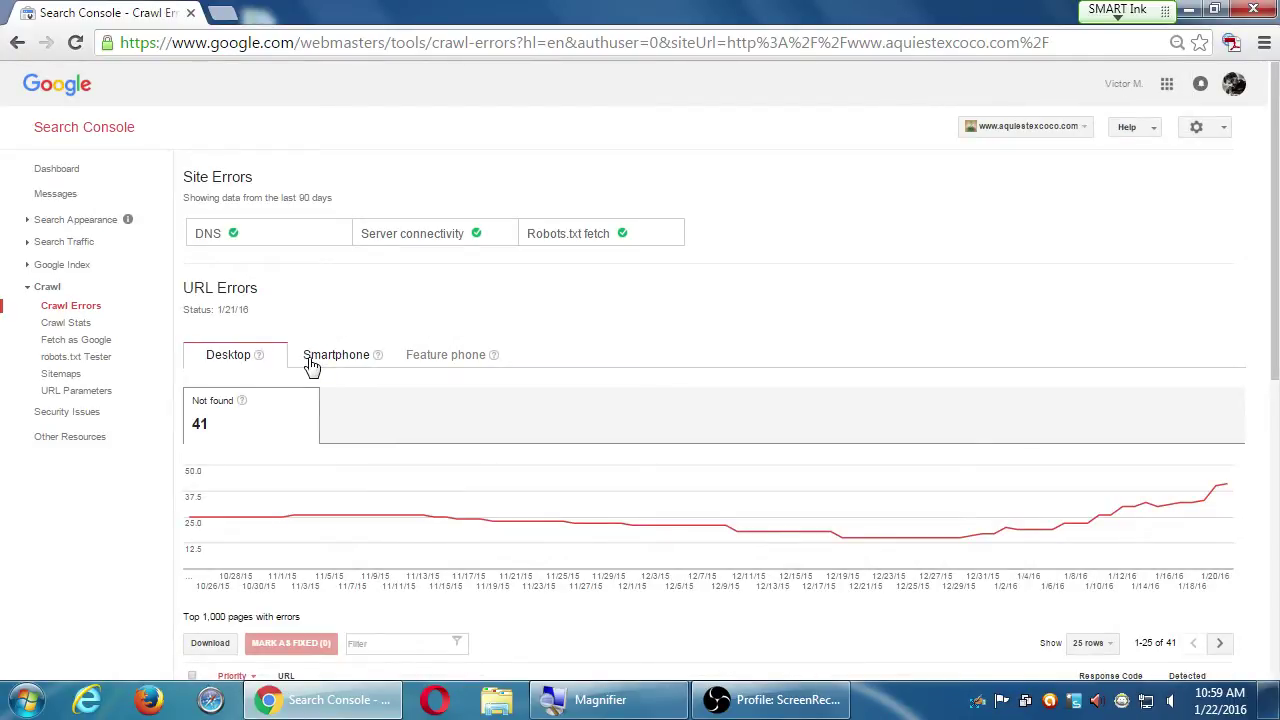
{"action": "key", "text": "ctrl+0"}
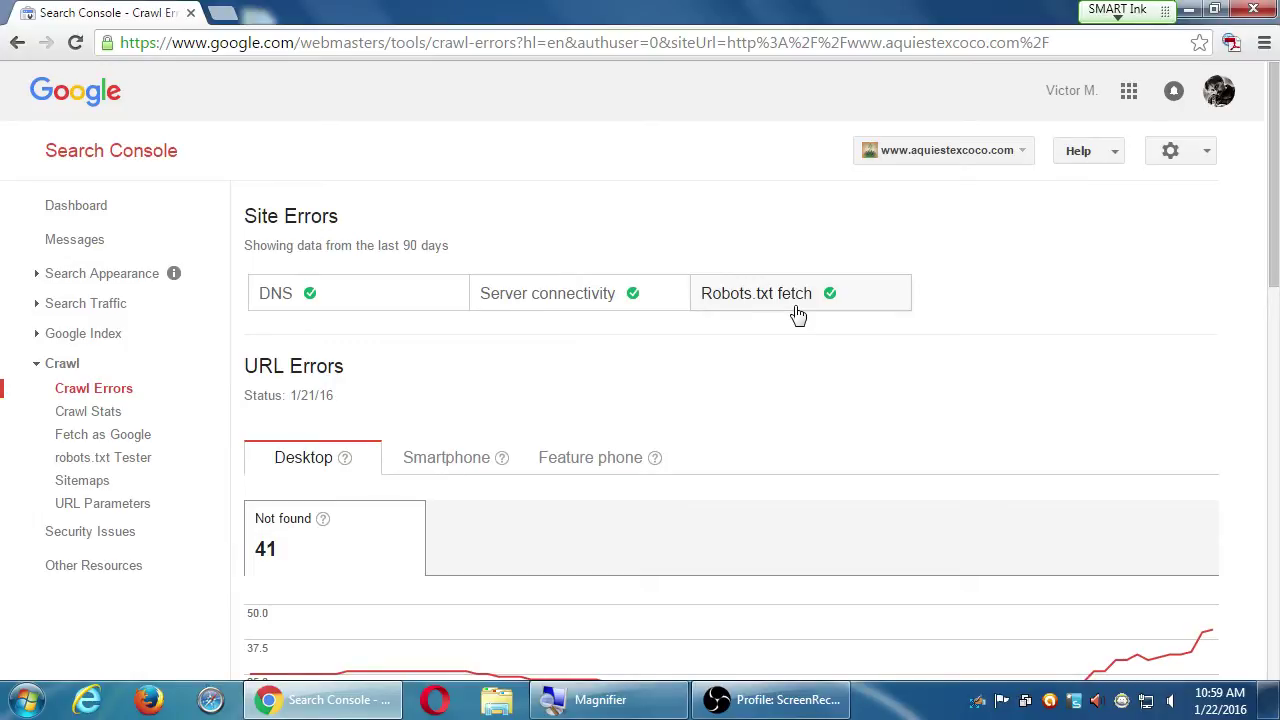
{"action": "scroll", "coordinate": [786, 314], "scroll_direction": "down", "scroll_amount": 1}
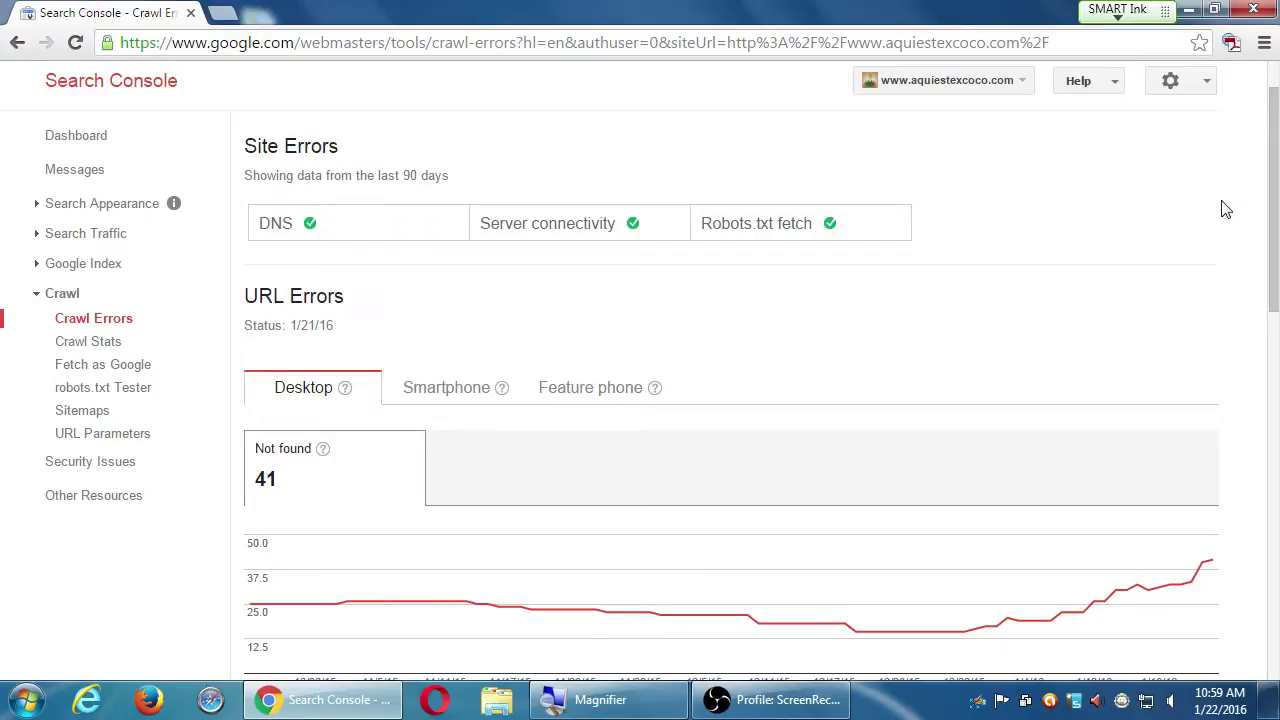
{"action": "scroll", "coordinate": [1226, 209], "scroll_direction": "up", "scroll_amount": 1}
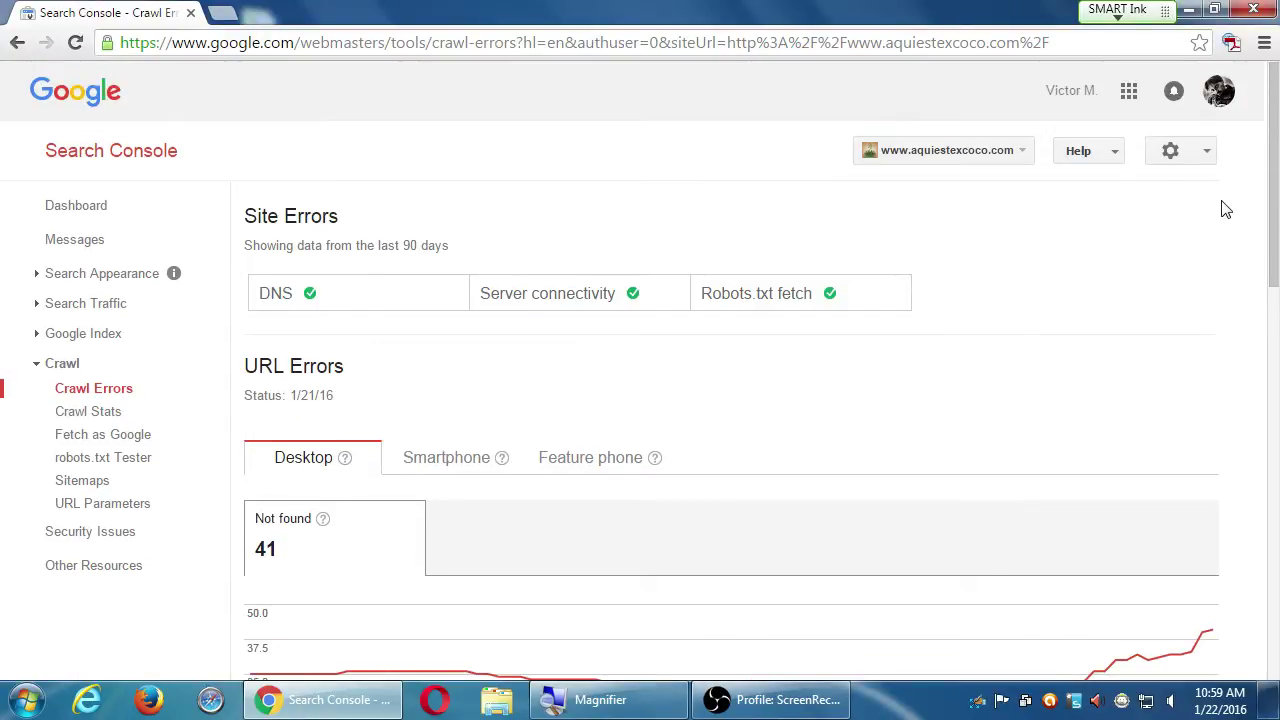
{"action": "scroll", "coordinate": [1226, 209], "scroll_direction": "down", "scroll_amount": 3}
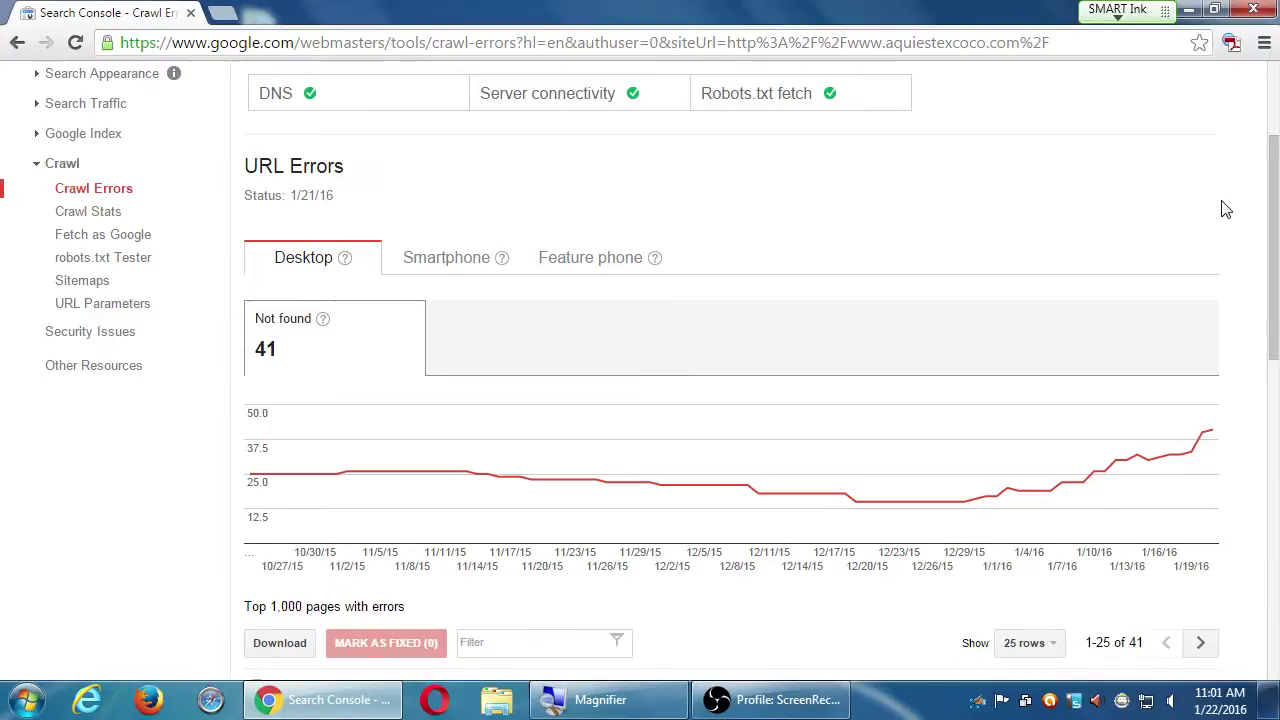
{"action": "scroll", "coordinate": [1226, 209], "scroll_direction": "down", "scroll_amount": 1}
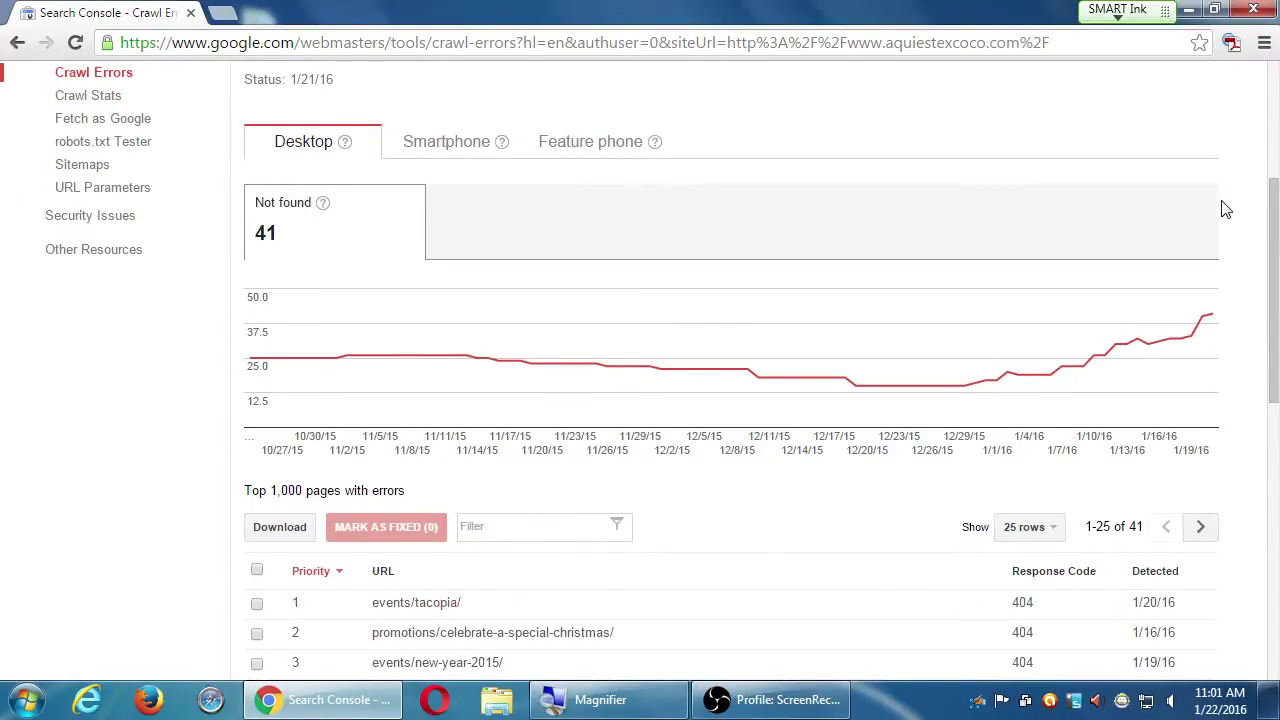
{"action": "scroll", "coordinate": [1226, 209], "scroll_direction": "down", "scroll_amount": 2}
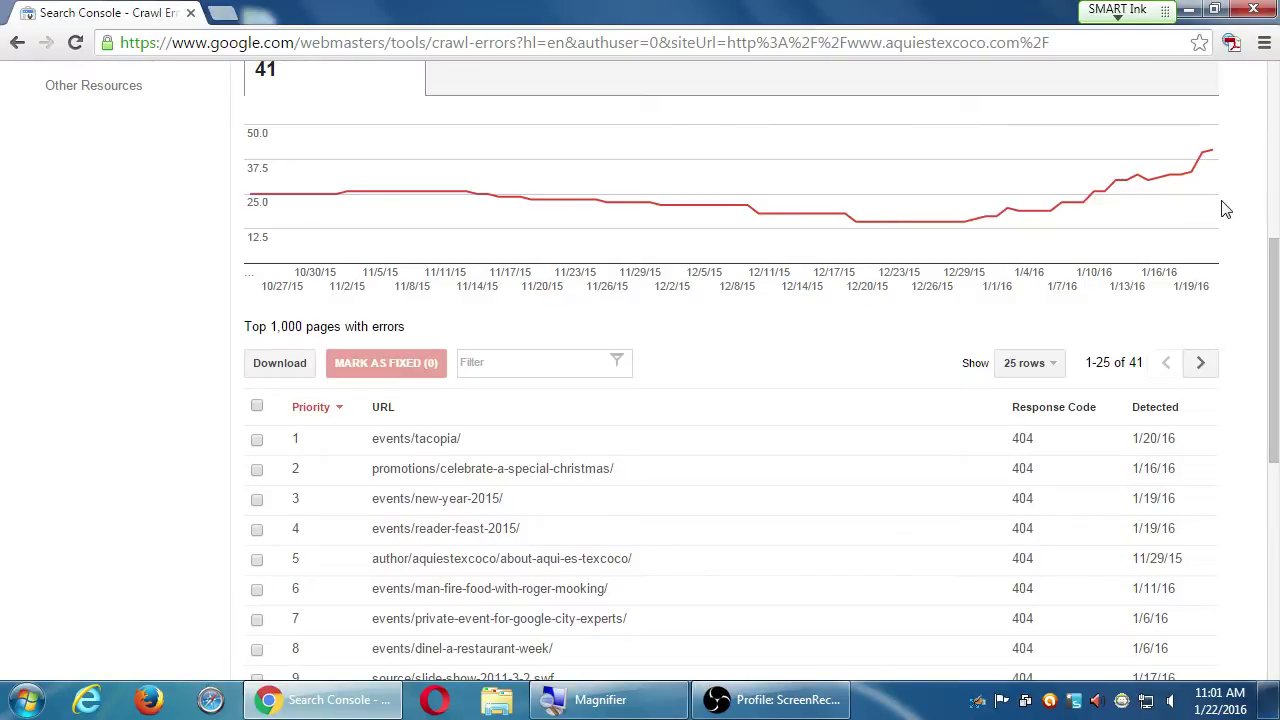
Mark the crawl error for promotions/celebrate-a-special-christmas/ as fixed
{"action": "mouse_move", "coordinate": [1207, 217]}
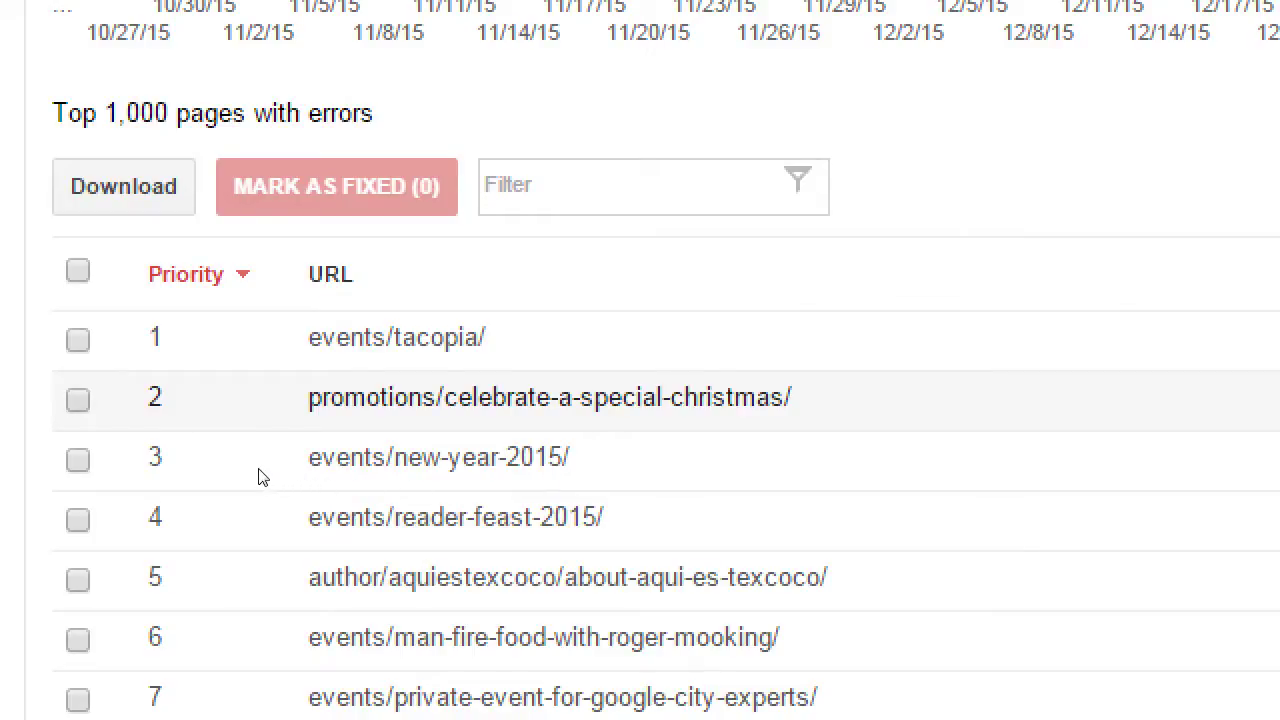
{"action": "left_click", "coordinate": [371, 396]}
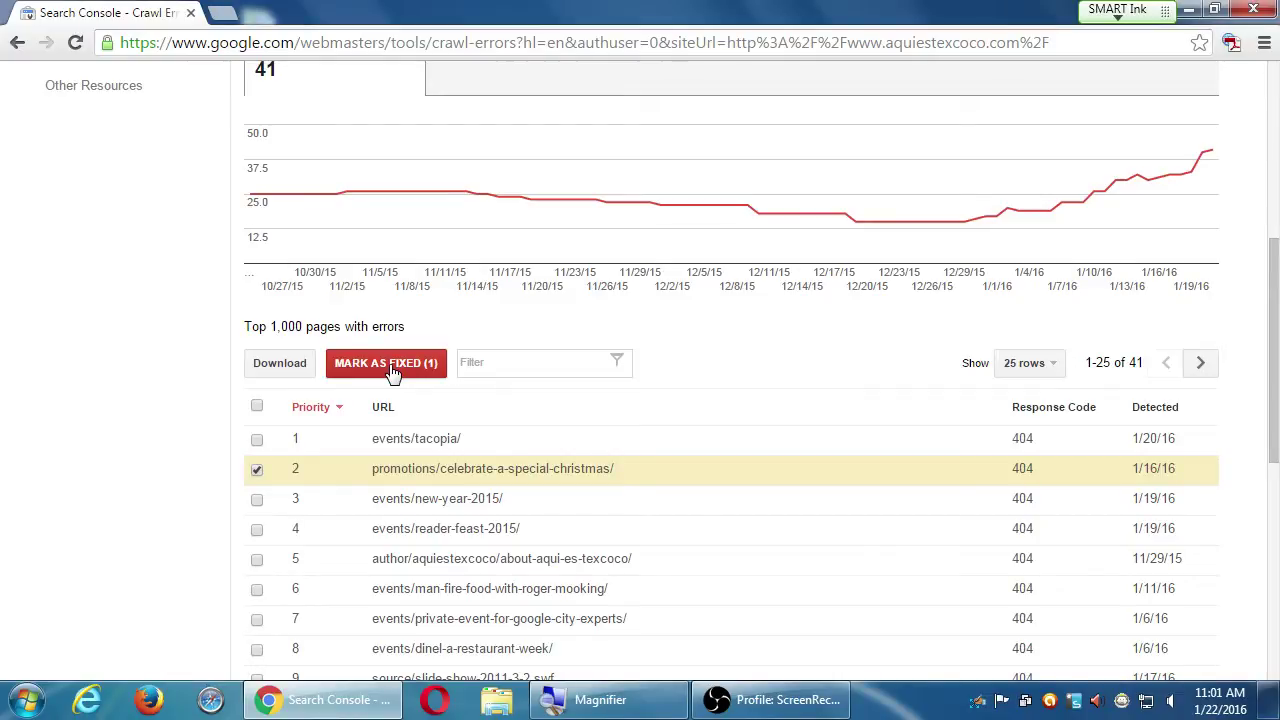
{"action": "left_click", "coordinate": [391, 371]}
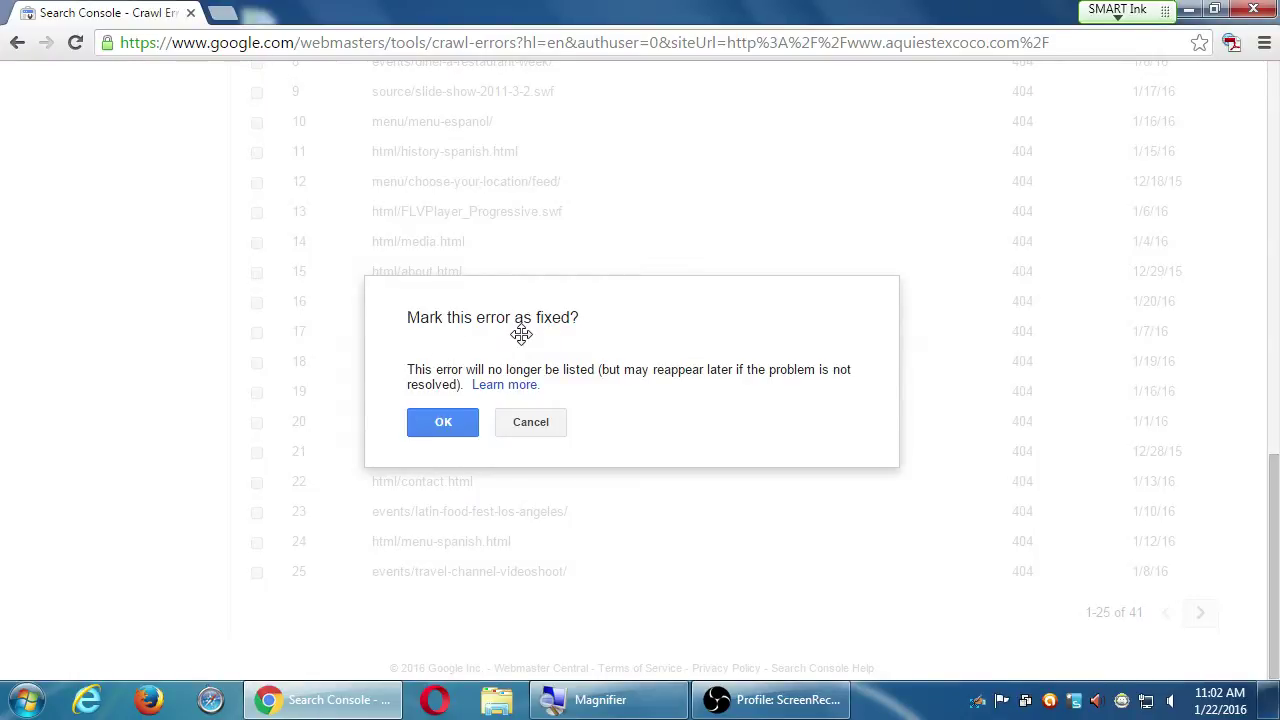
{"action": "left_click", "coordinate": [443, 422]}
{"action": "scroll", "coordinate": [154, 423], "scroll_direction": "up", "scroll_amount": 5}
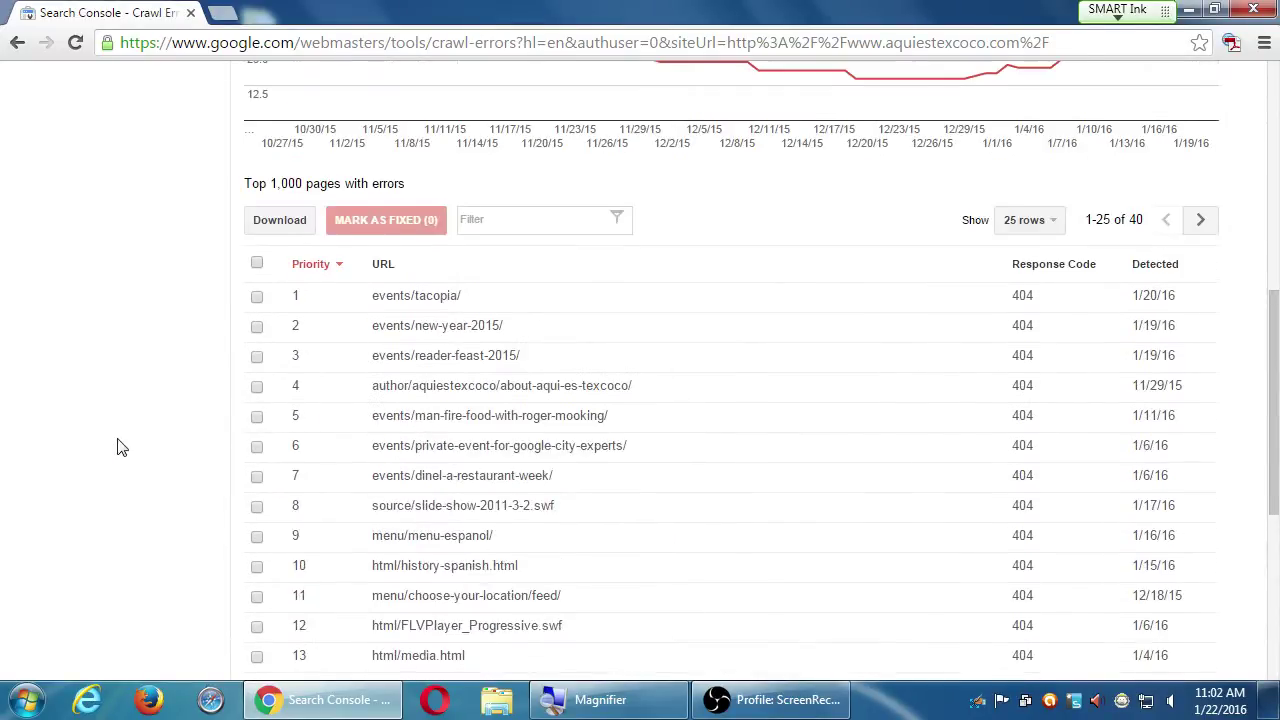
{"action": "scroll", "coordinate": [118, 447], "scroll_direction": "up", "scroll_amount": 1}
{"action": "scroll", "coordinate": [120, 447], "scroll_direction": "down", "scroll_amount": 1}
{"action": "scroll", "coordinate": [120, 447], "scroll_direction": "up", "scroll_amount": 1}
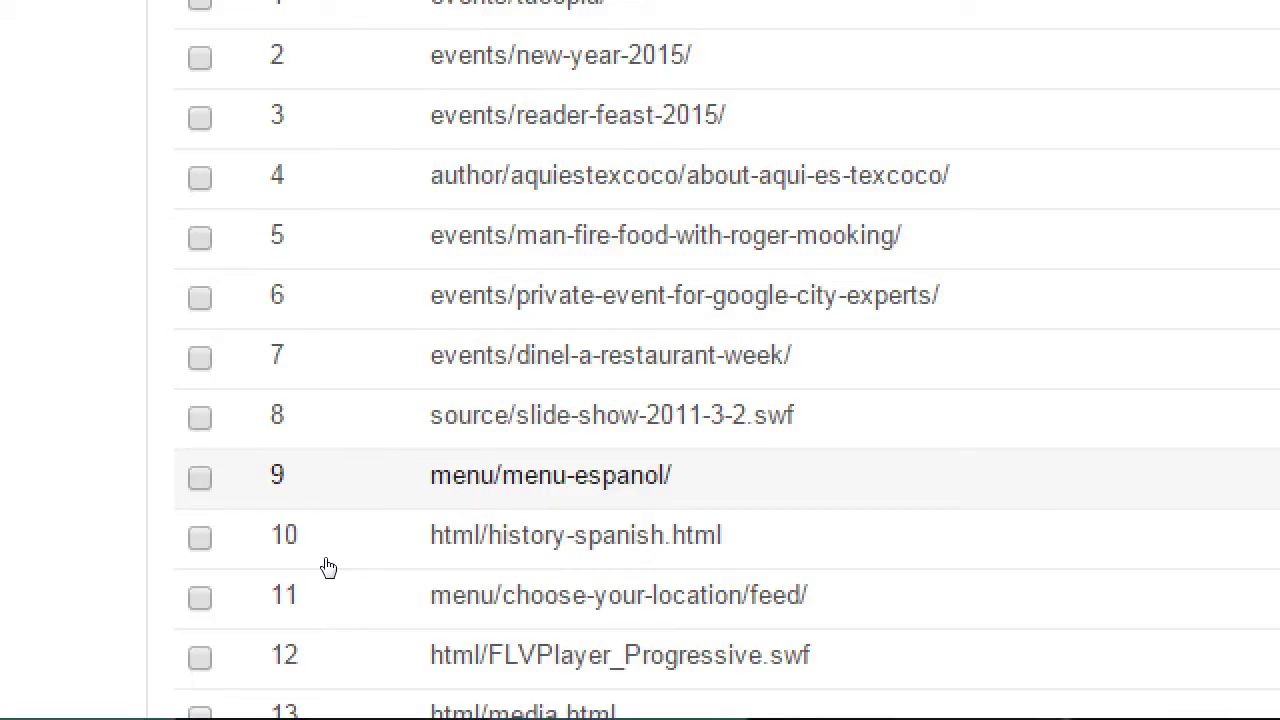
{"action": "left_click", "coordinate": [199, 477]}
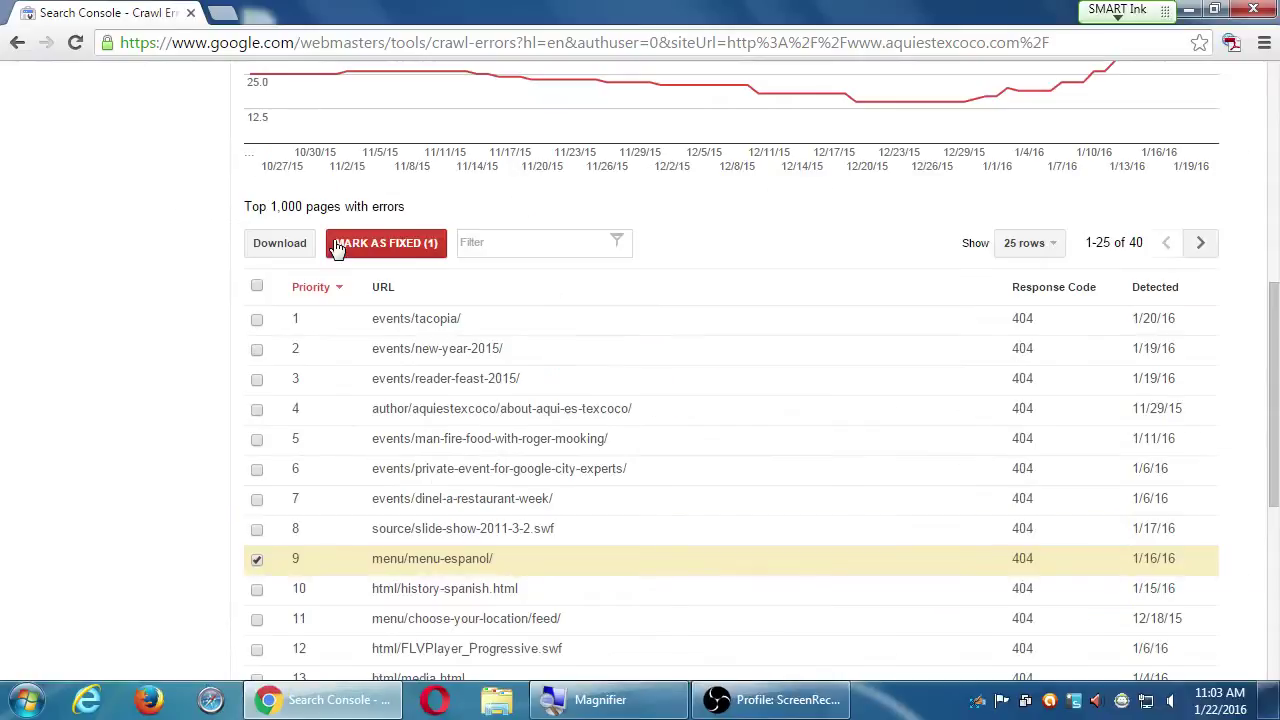
{"action": "left_click", "coordinate": [170, 705]}
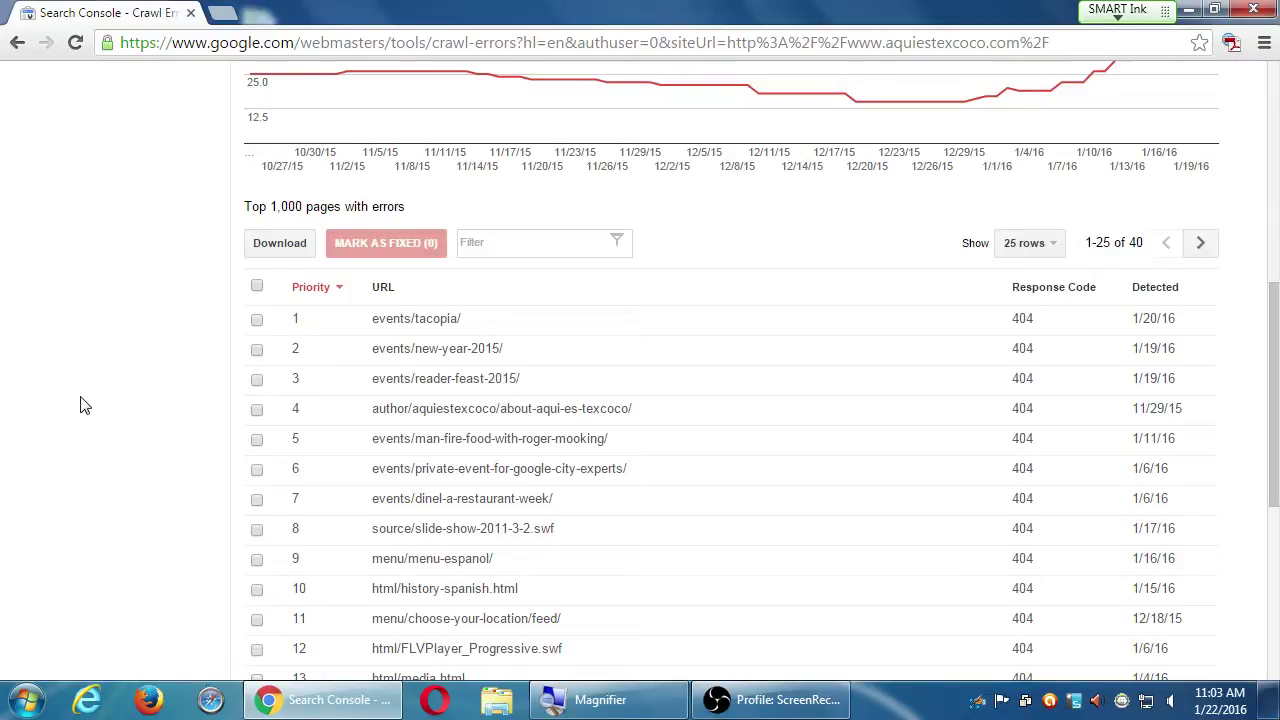
{"action": "left_click", "coordinate": [257, 286]}
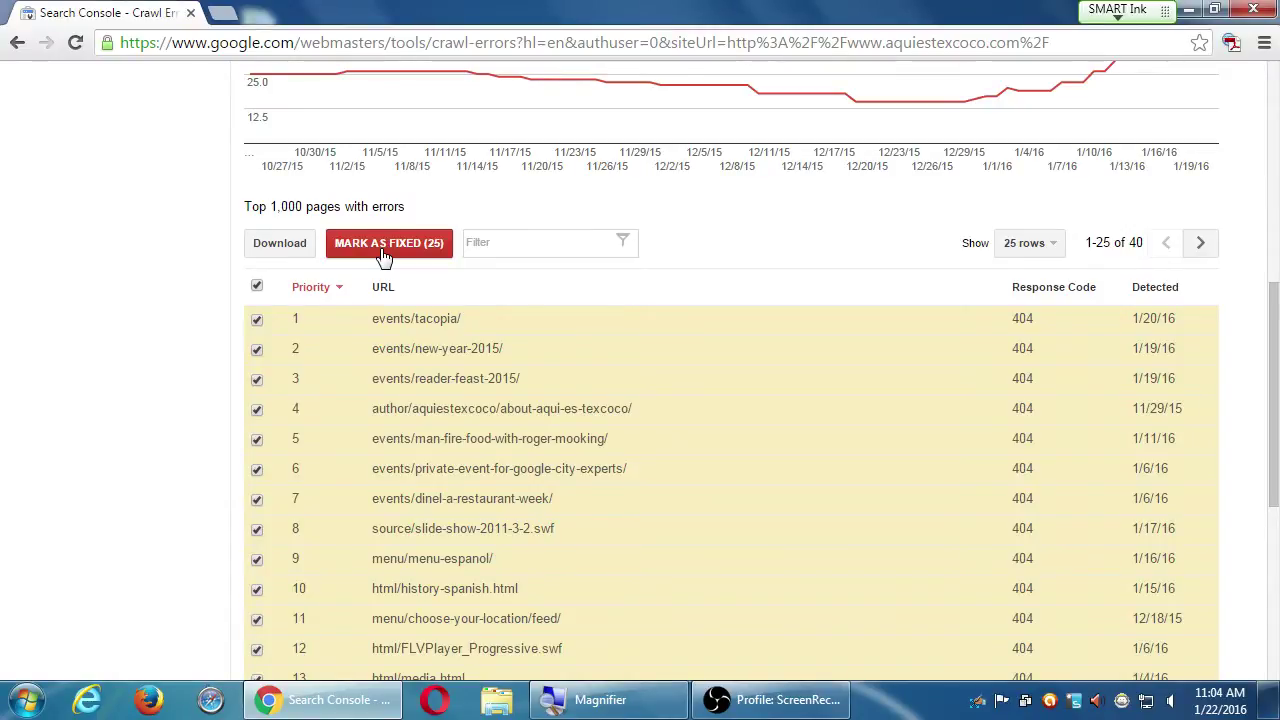
{"action": "scroll", "coordinate": [691, 209], "scroll_direction": "up", "scroll_amount": 2}
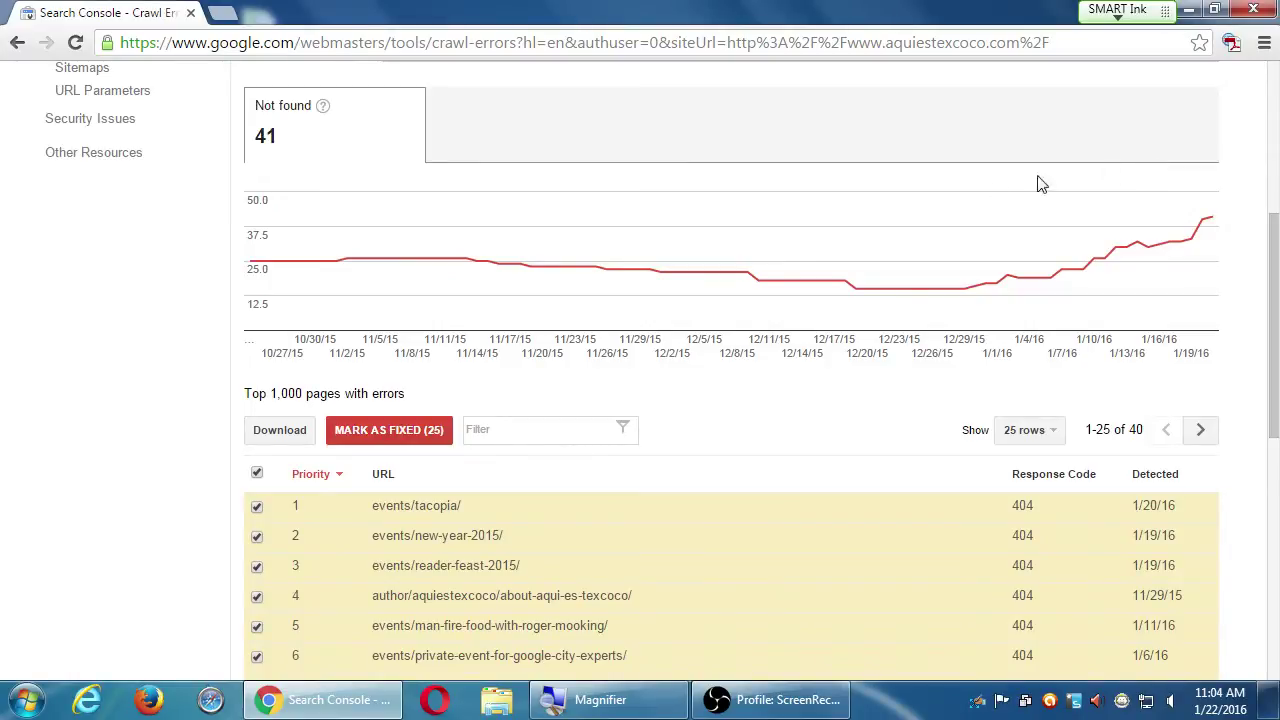
{"action": "left_click", "coordinate": [257, 474]}
Mark the crawl error for html/FLVPlayer_Progressive.swf as fixed
{"action": "scroll", "coordinate": [229, 486], "scroll_direction": "down", "scroll_amount": 4}
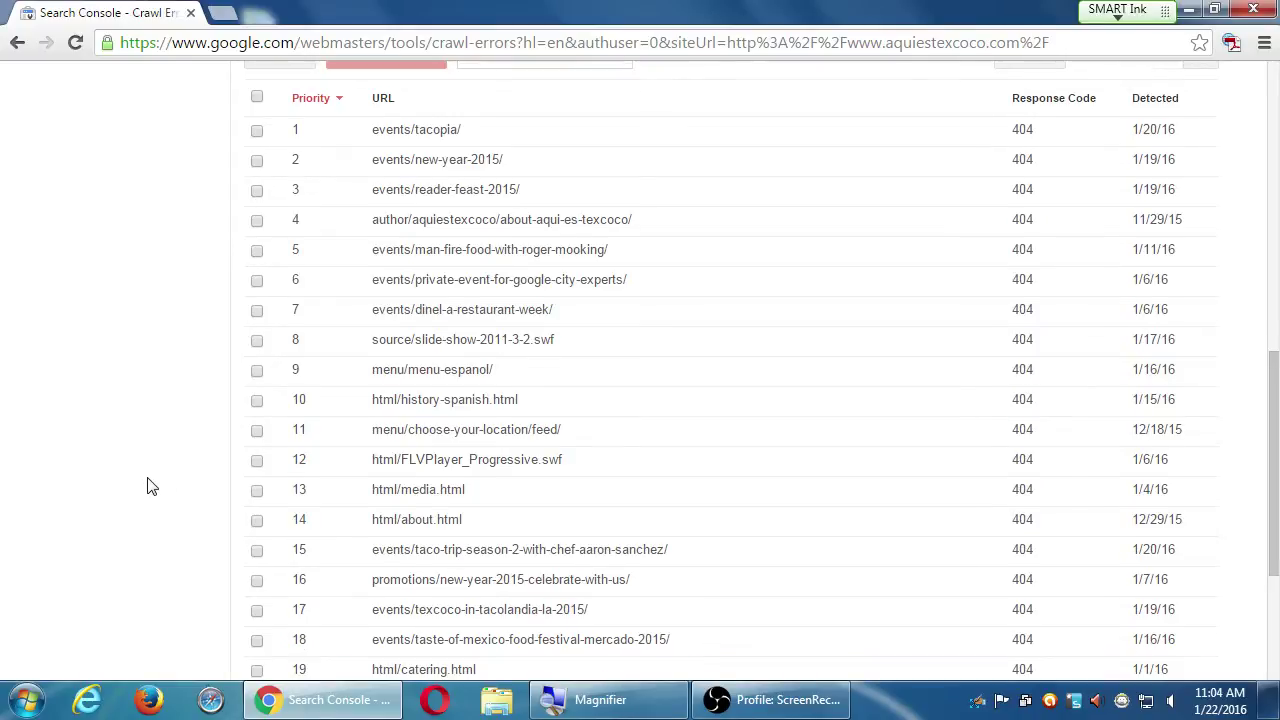
{"action": "scroll", "coordinate": [149, 486], "scroll_direction": "up", "scroll_amount": 1}
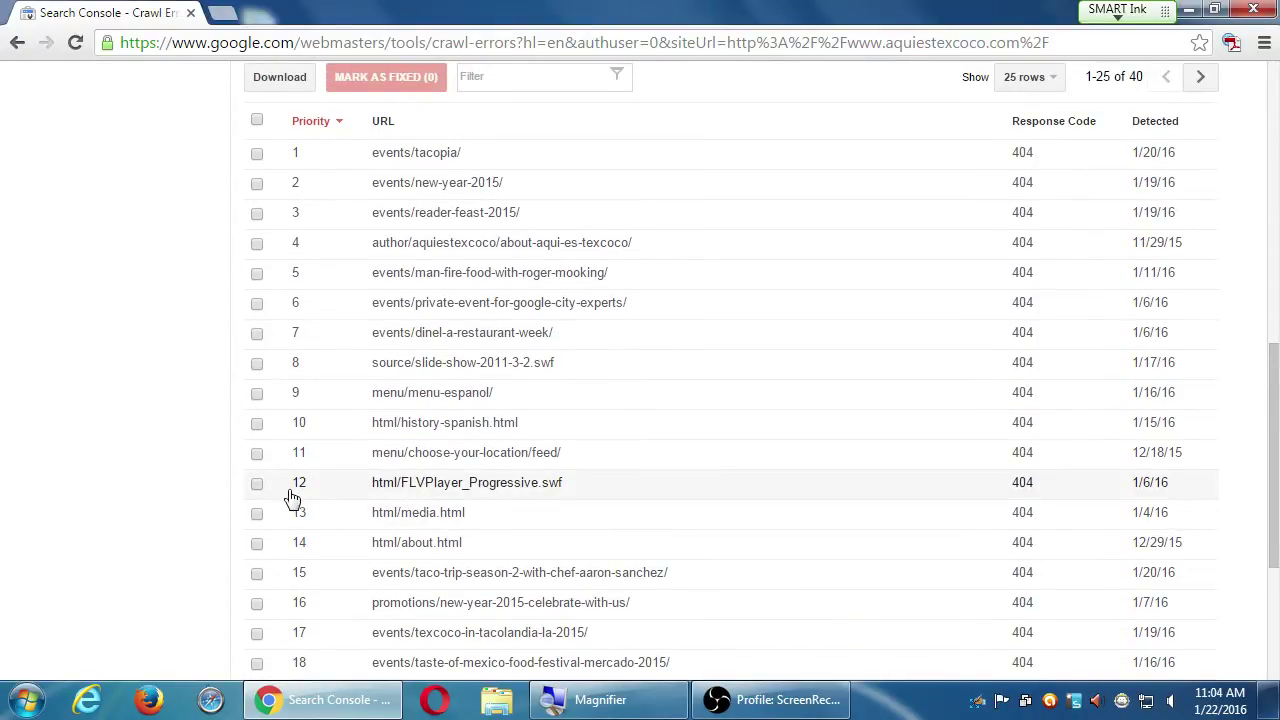
{"action": "left_click", "coordinate": [257, 483]}
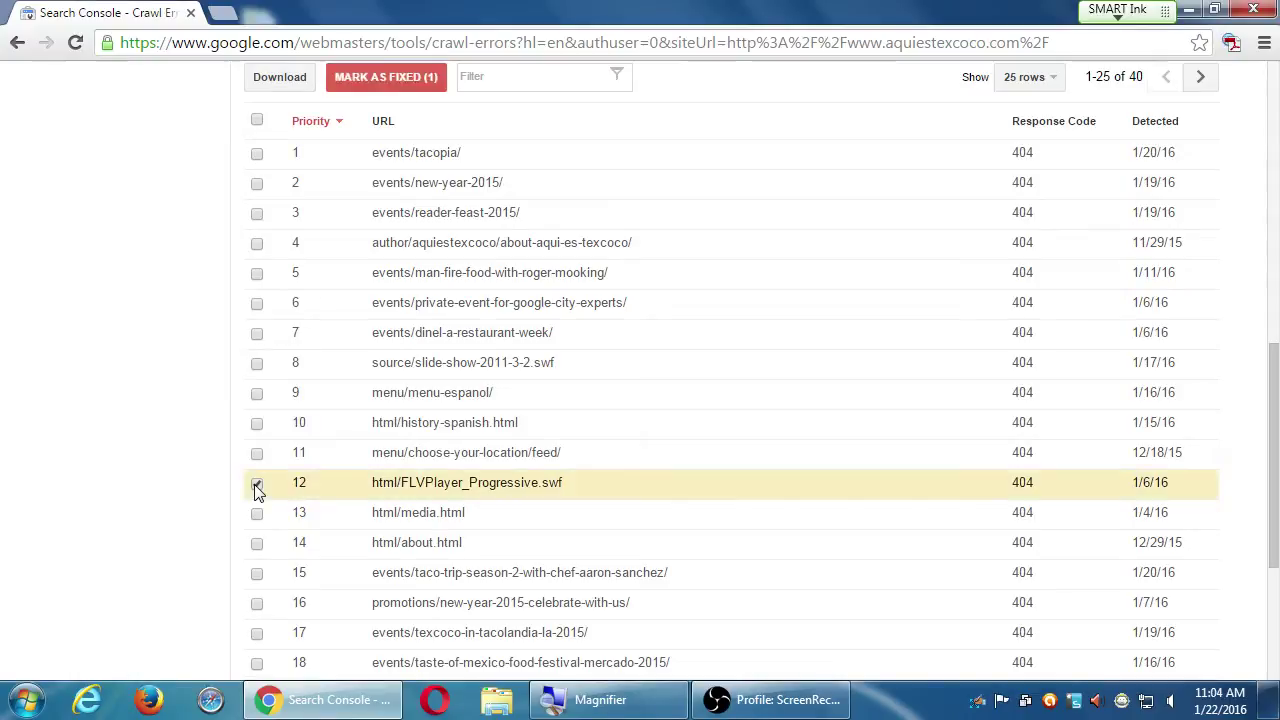
{"action": "left_click", "coordinate": [397, 81]}
{"action": "left_click", "coordinate": [462, 427]}
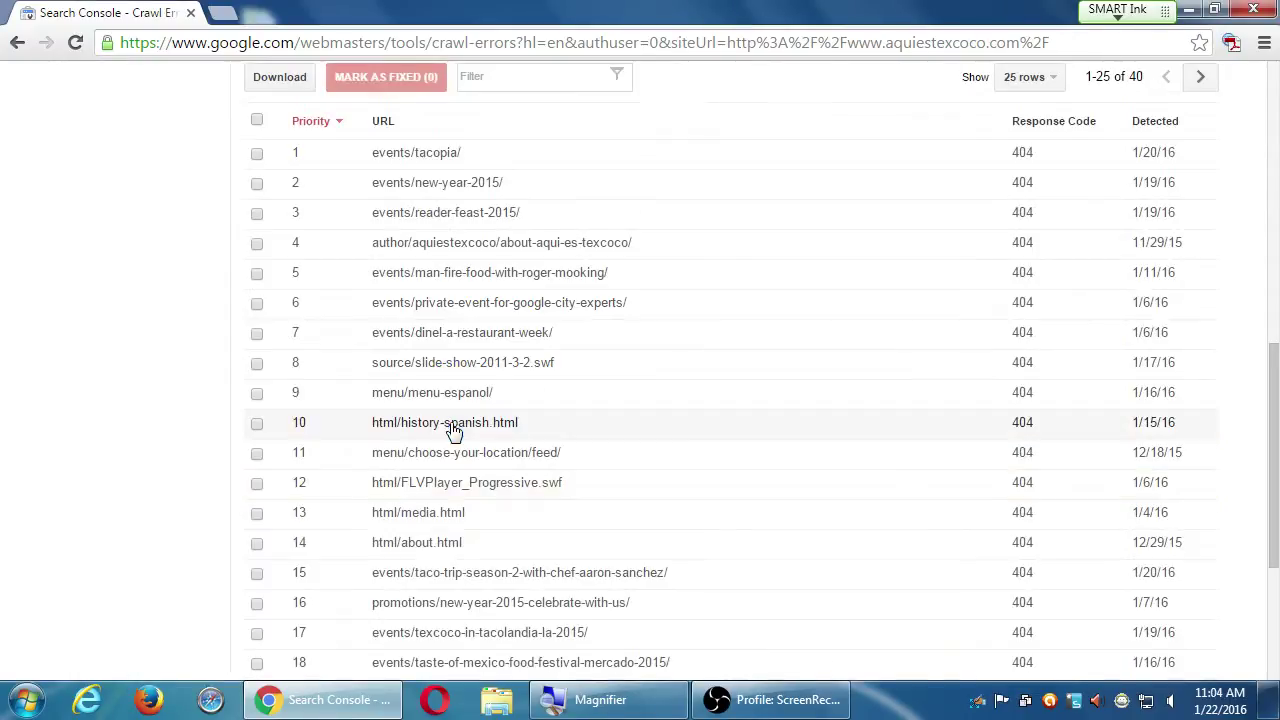
{"action": "scroll", "coordinate": [257, 471], "scroll_direction": "up", "scroll_amount": 4}
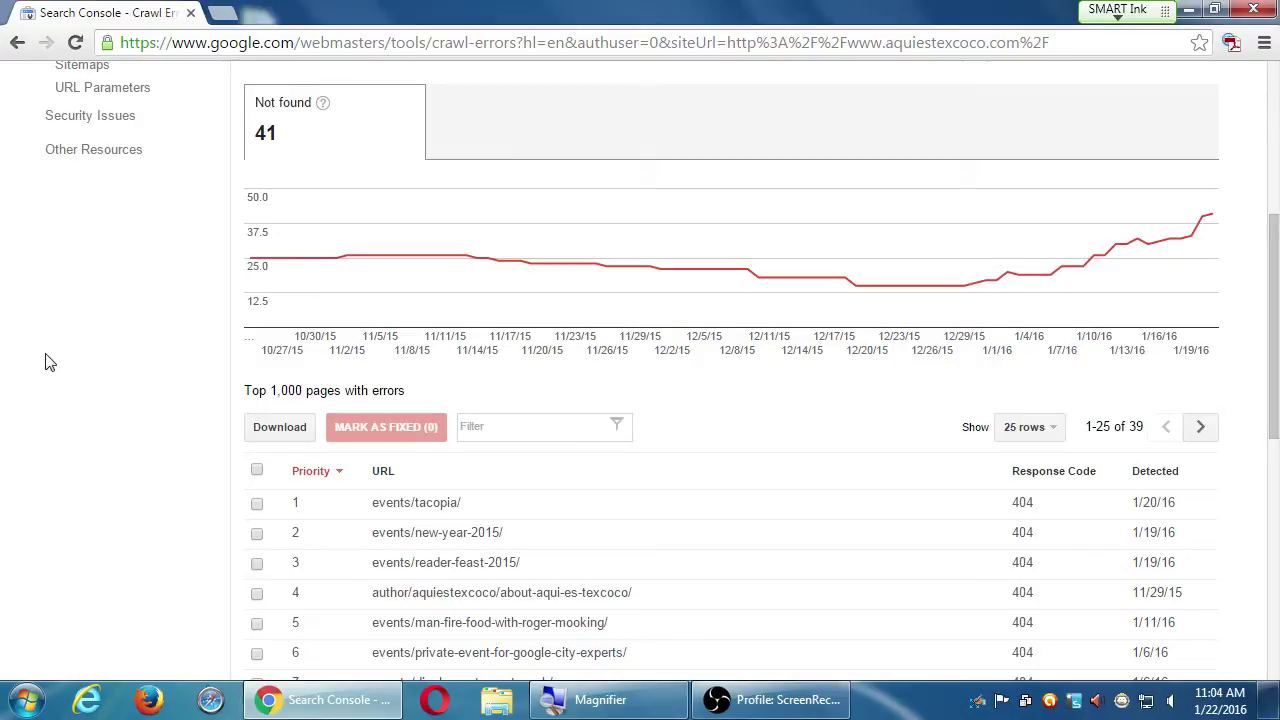
{"action": "scroll", "coordinate": [33, 363], "scroll_direction": "up", "scroll_amount": 1}
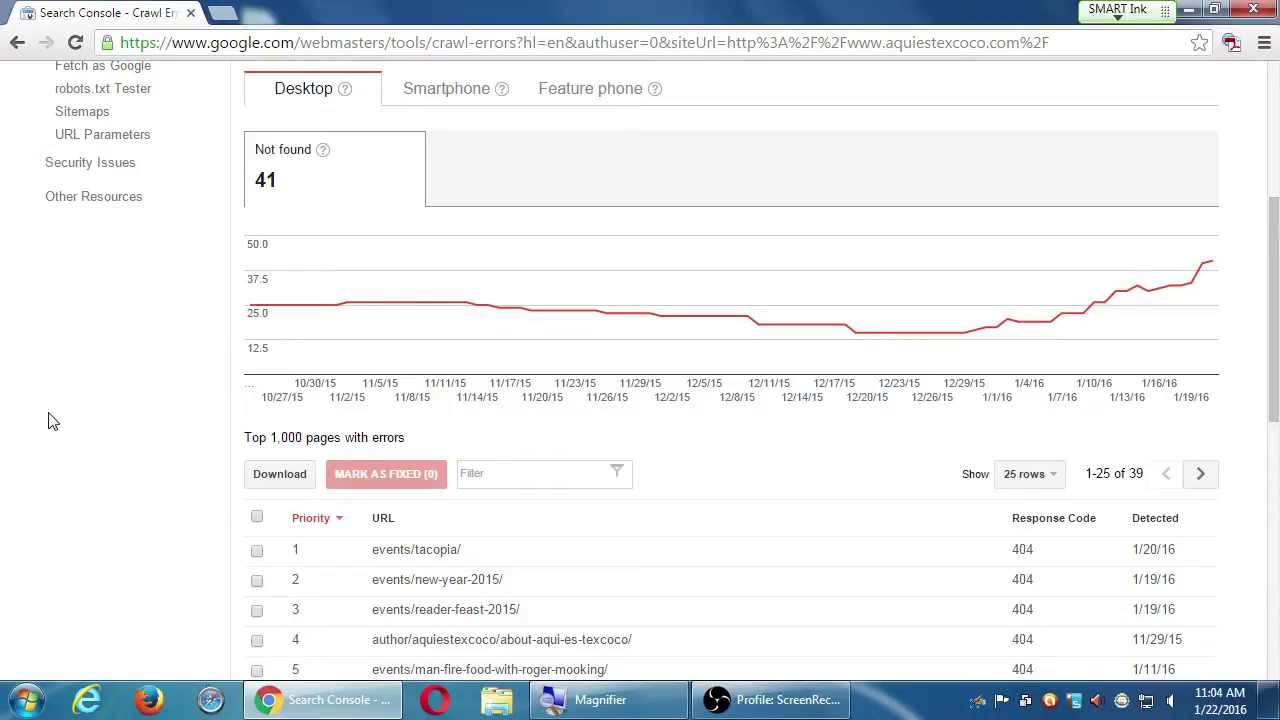
Review the URL errors reported for smartphones and feature phones, including each graph and list of pages with errors
{"action": "scroll", "coordinate": [80, 296], "scroll_direction": "up", "scroll_amount": 2}
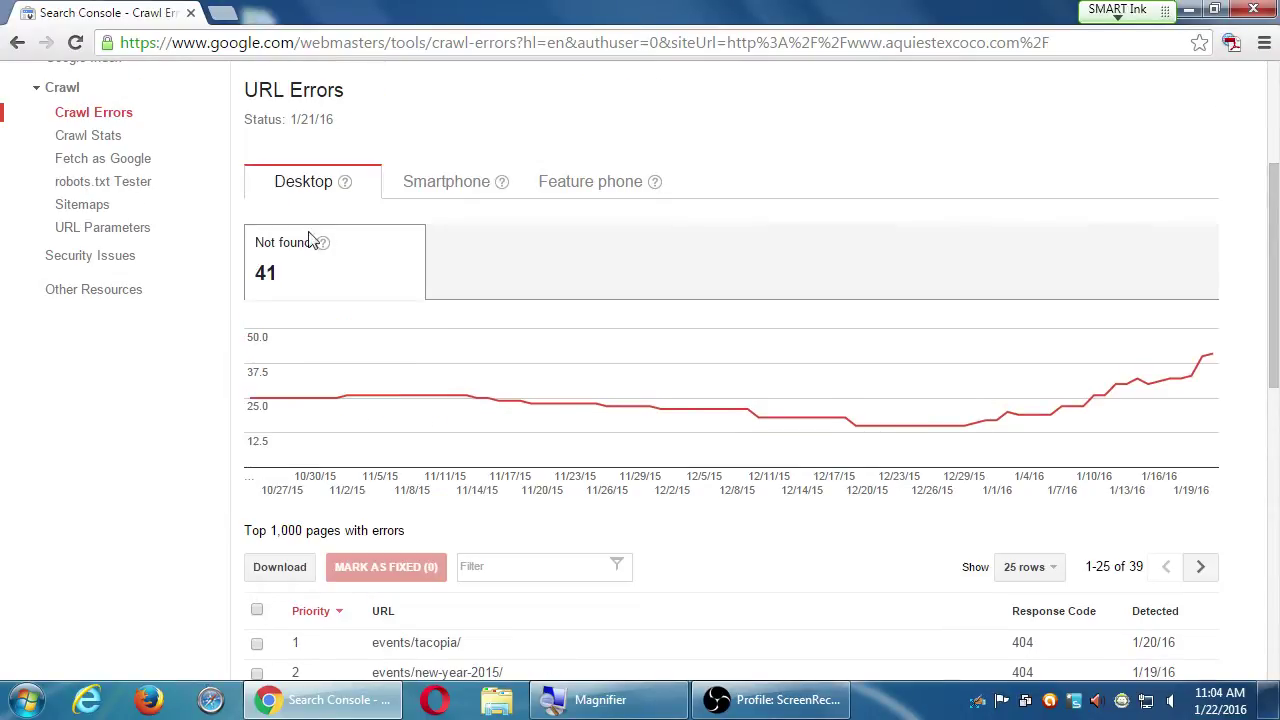
{"action": "left_click", "coordinate": [468, 190]}
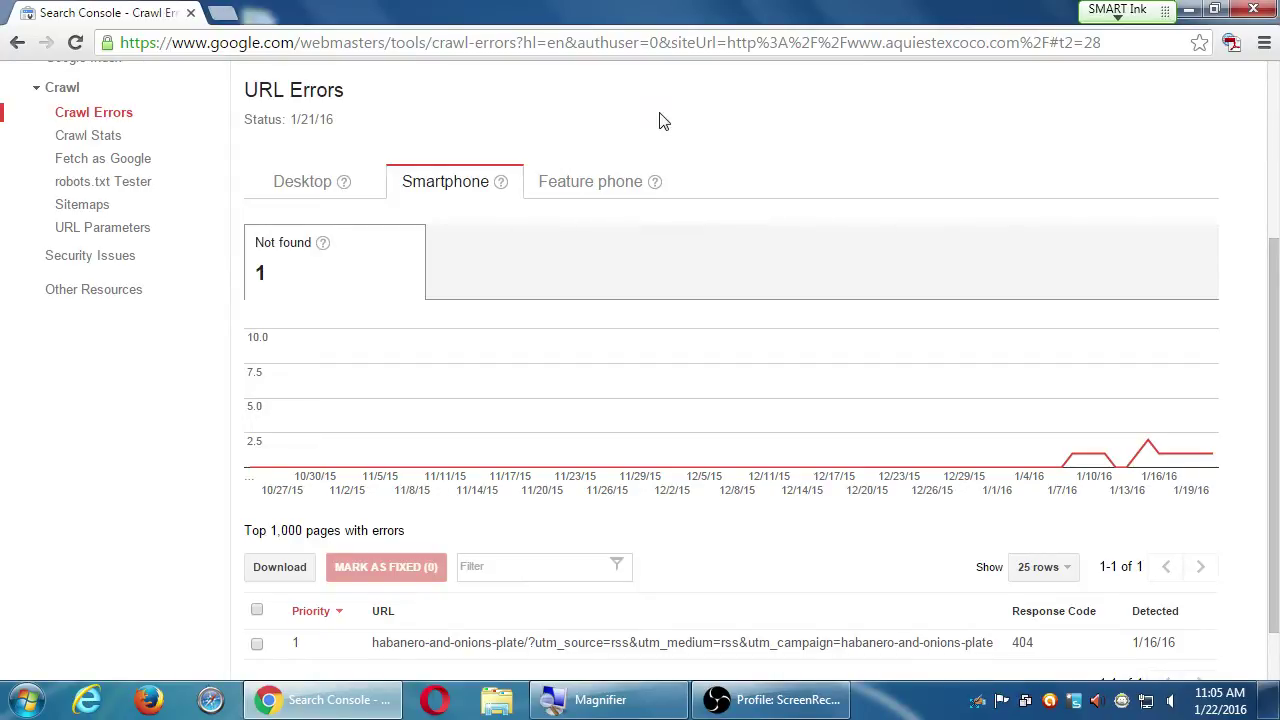
{"action": "left_click", "coordinate": [576, 182]}
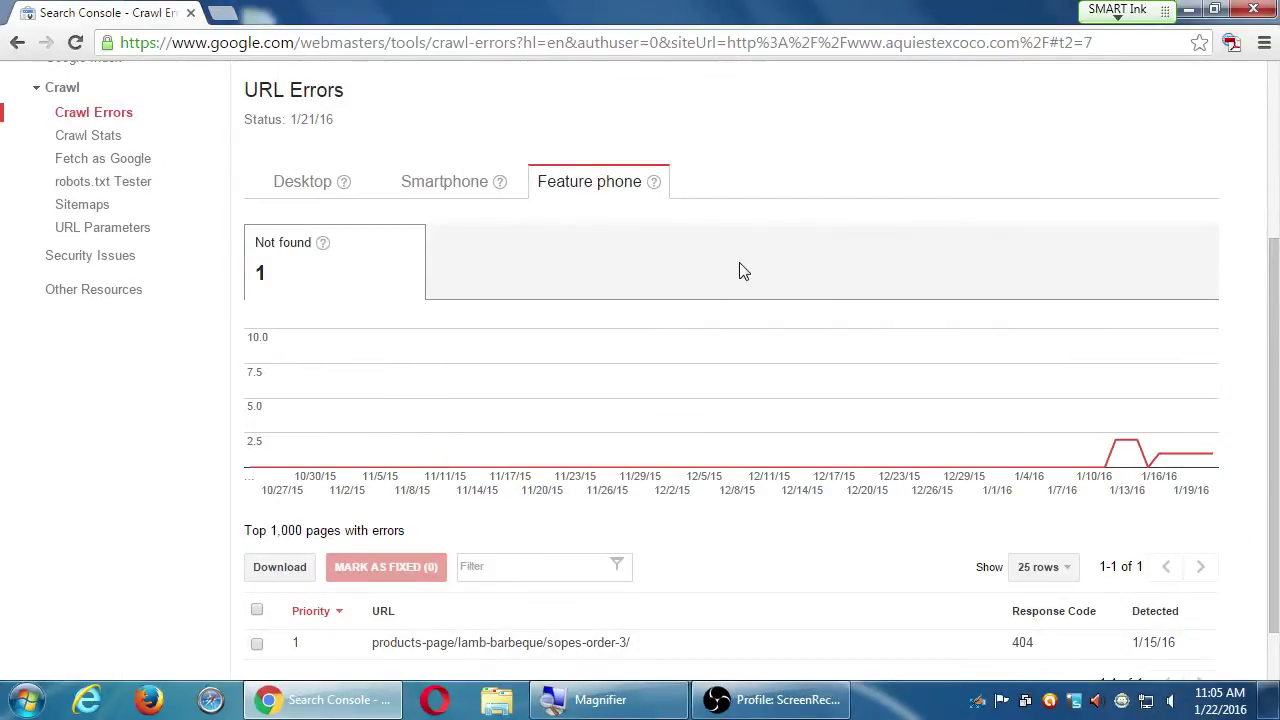
{"action": "scroll", "coordinate": [737, 271], "scroll_direction": "down", "scroll_amount": 1}
{"action": "scroll", "coordinate": [737, 271], "scroll_direction": "up", "scroll_amount": 4}
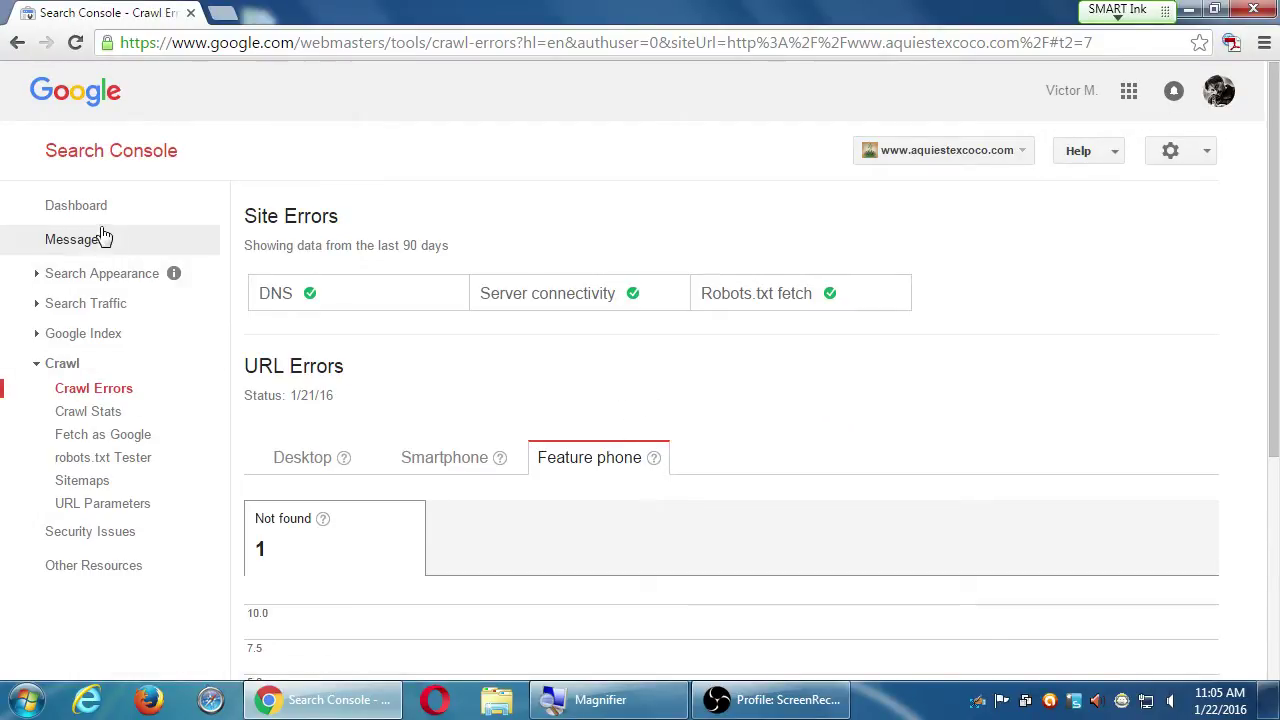
Open Search Analytics from the site dashboard, look over the queries by clicks, and return to the dashboard
{"action": "left_click", "coordinate": [64, 212]}
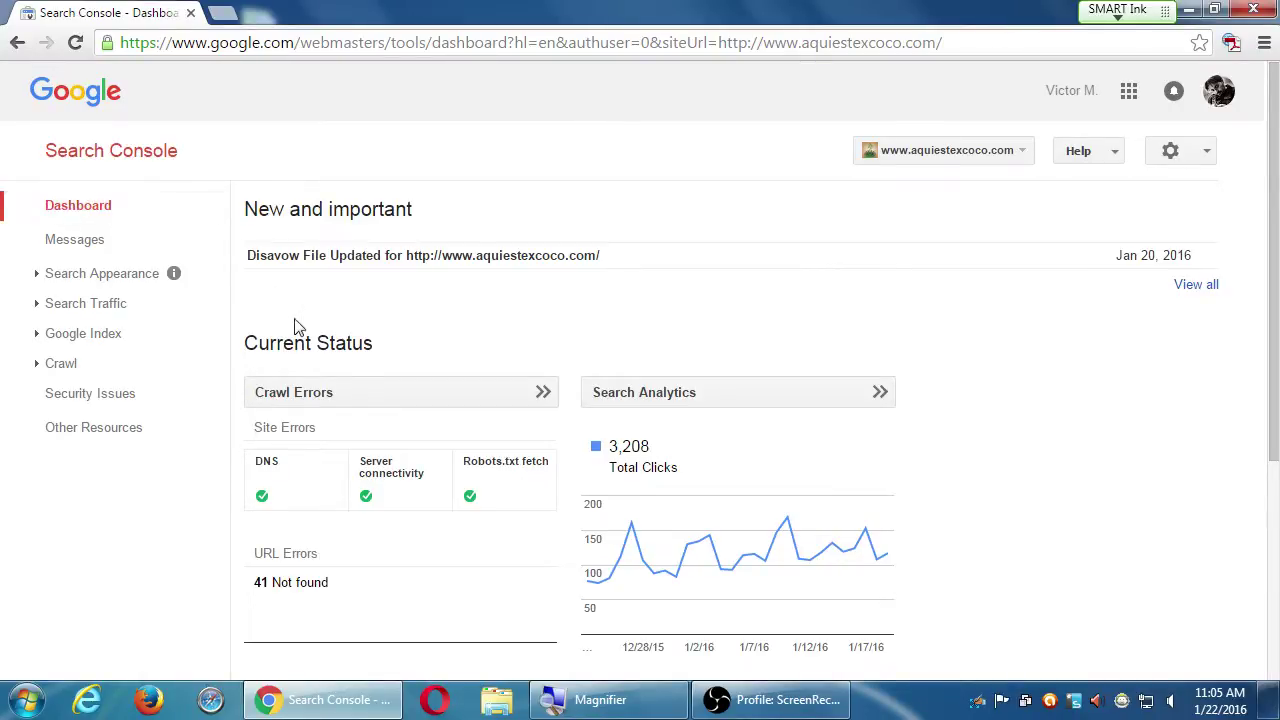
{"action": "left_click", "coordinate": [678, 411]}
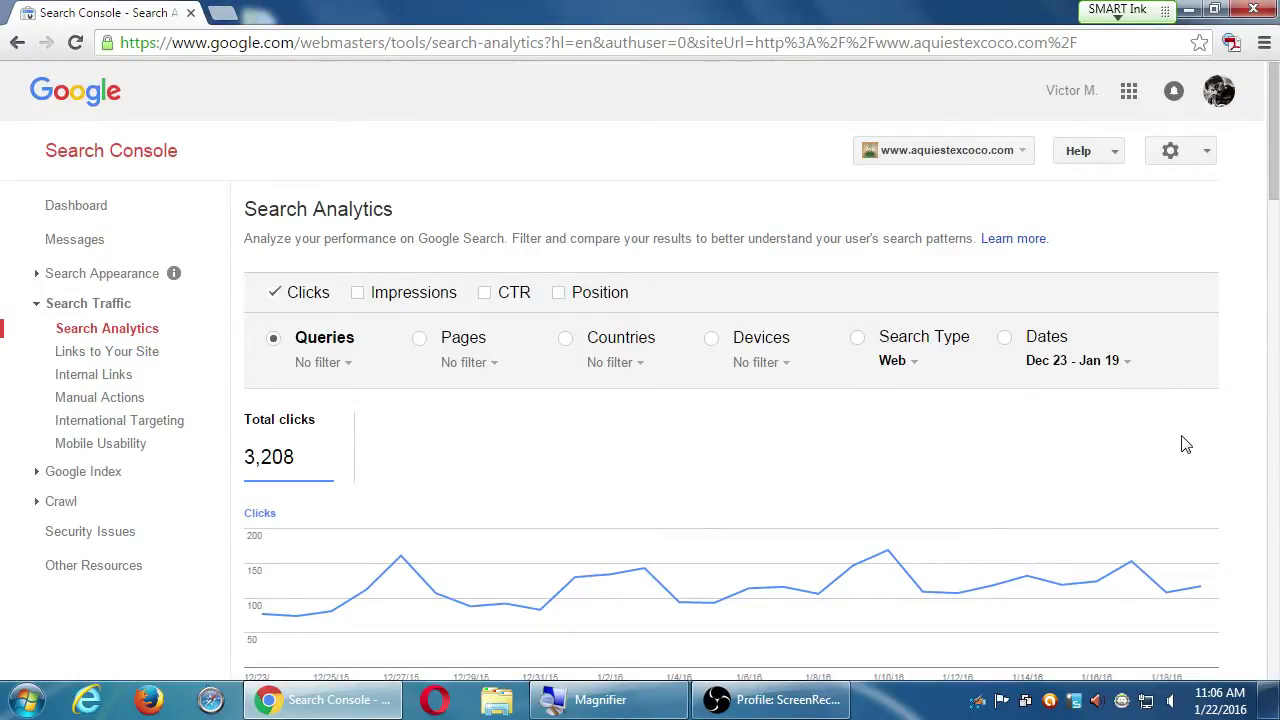
{"action": "scroll", "coordinate": [1183, 443], "scroll_direction": "down", "scroll_amount": 2}
{"action": "scroll", "coordinate": [1192, 438], "scroll_direction": "down", "scroll_amount": 2}
{"action": "scroll", "coordinate": [1237, 409], "scroll_direction": "down", "scroll_amount": 3}
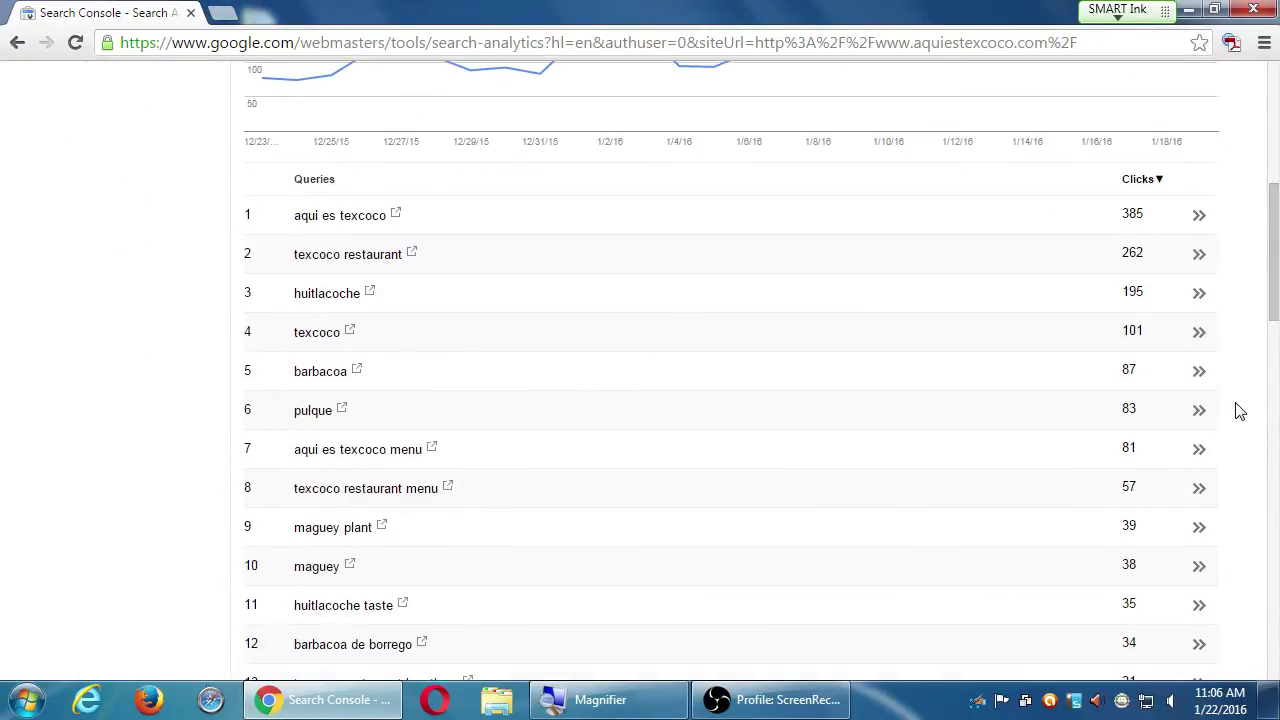
{"action": "key", "text": "alt+Left"}
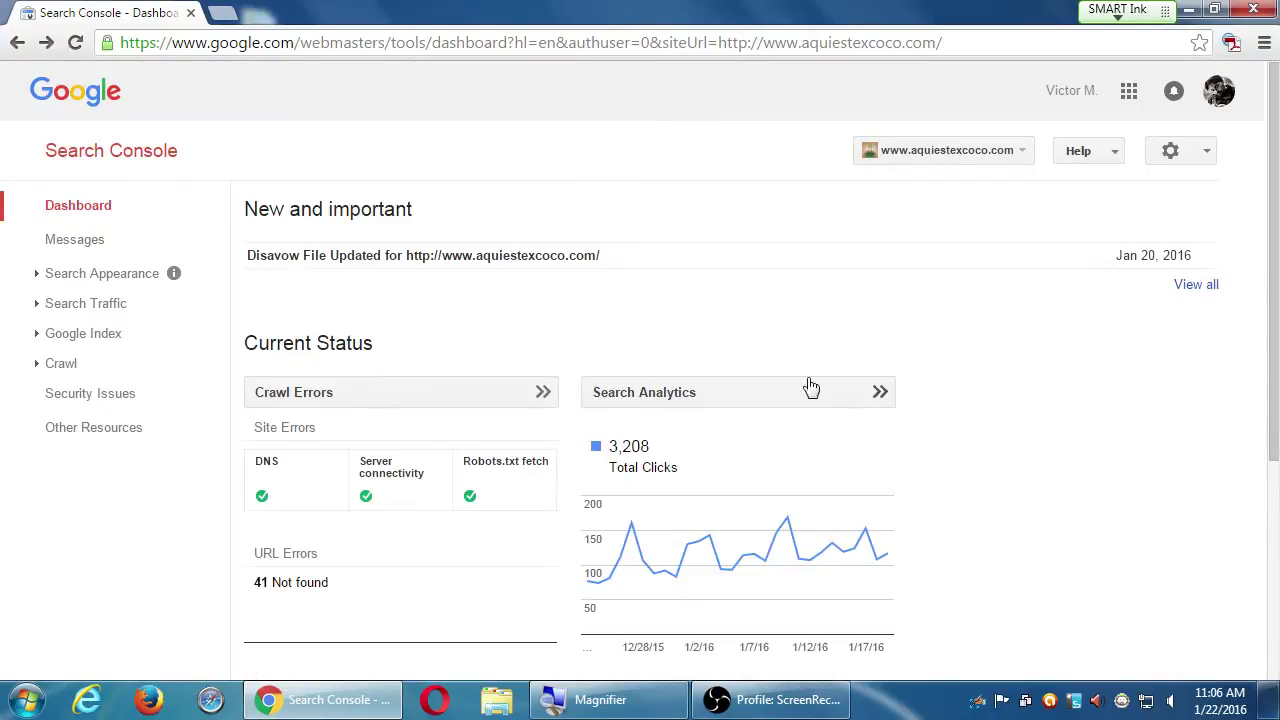
Revisit the Crawl Errors report and view the desktop not-found graph and the list of affected pages
{"action": "left_click", "coordinate": [426, 403]}
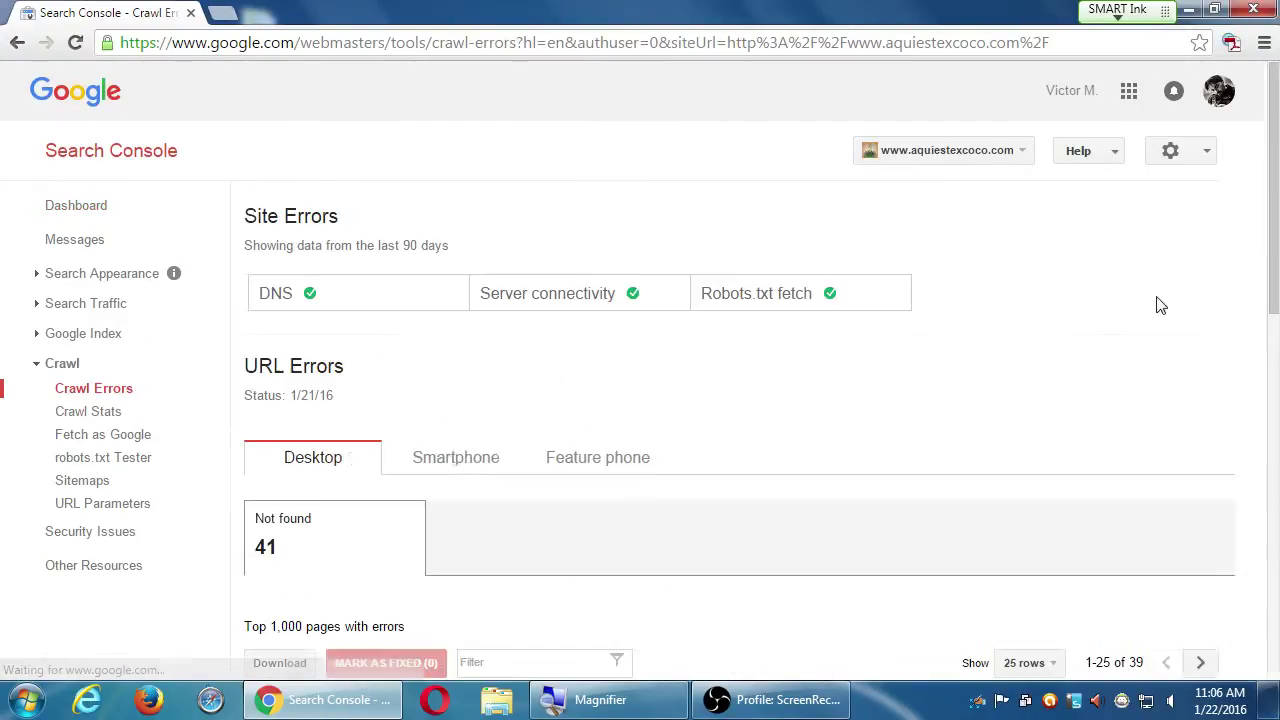
{"action": "scroll", "coordinate": [1128, 334], "scroll_direction": "down", "scroll_amount": 5}
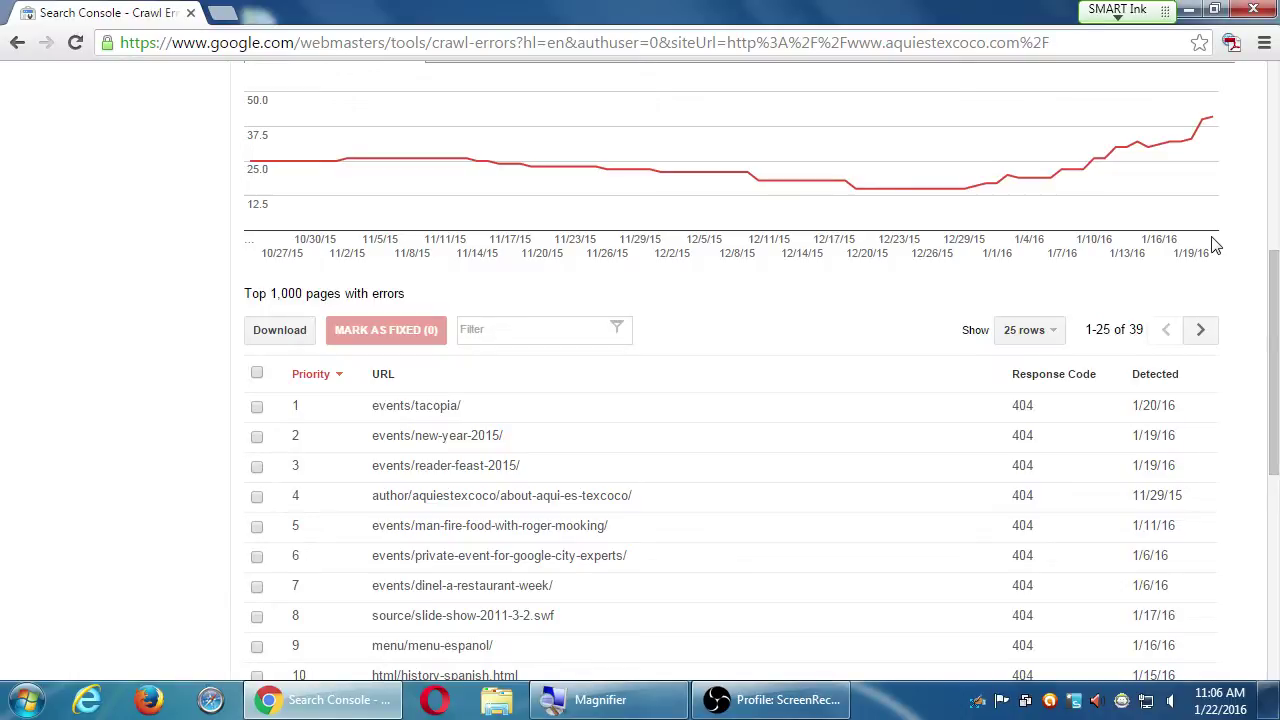
{"action": "key", "text": "alt+Left"}
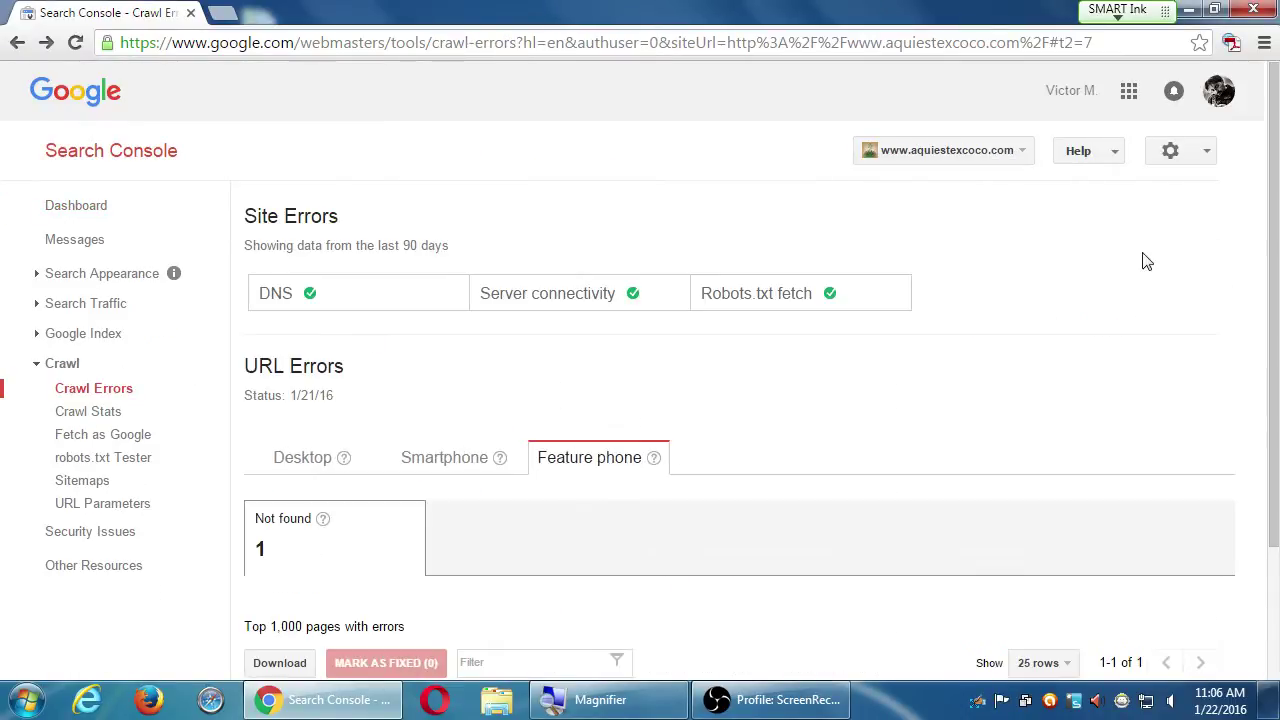
Reopen Search Analytics from the dashboard and examine its metrics, grouping options, date range and clicks graph
{"action": "left_click", "coordinate": [78, 210]}
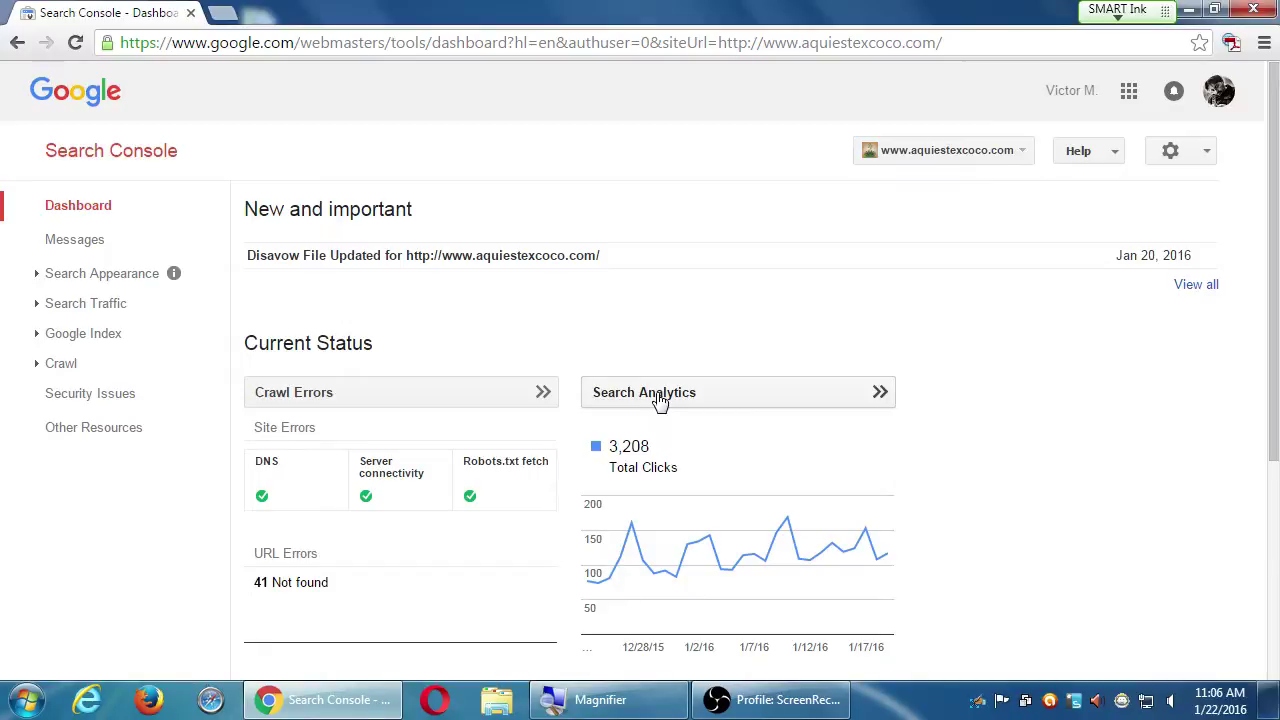
{"action": "left_click", "coordinate": [659, 399]}
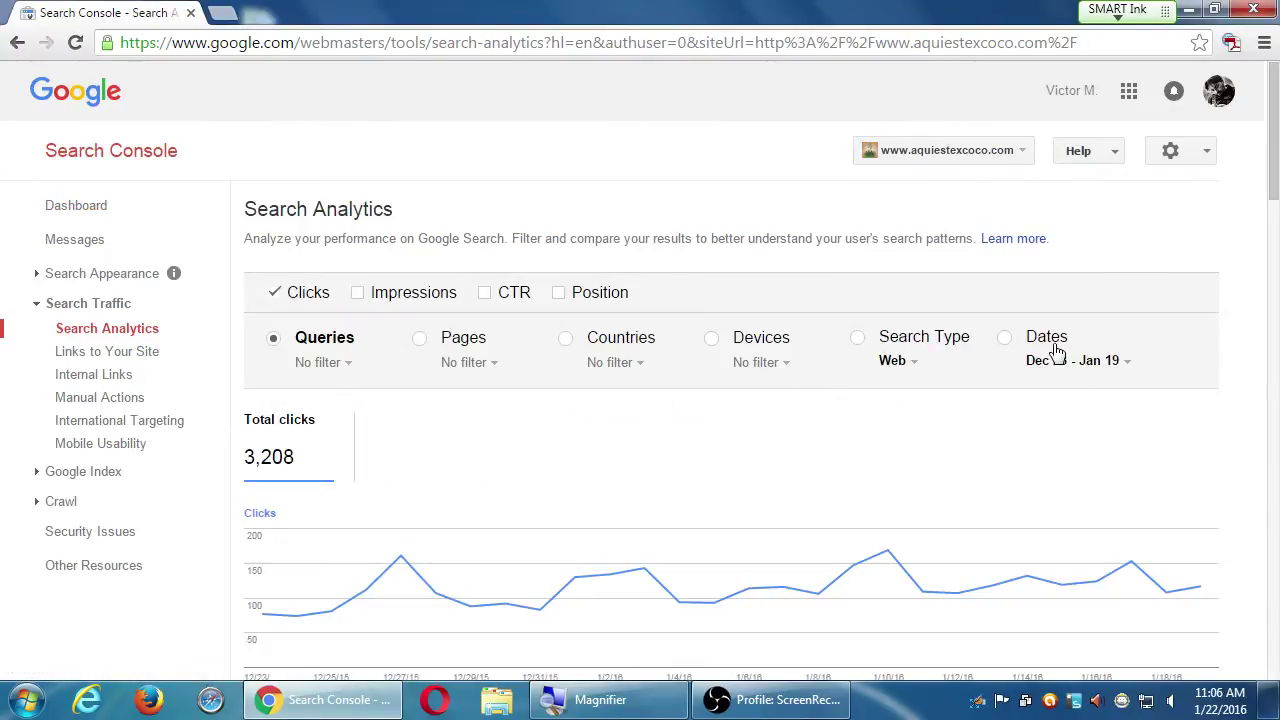
{"action": "scroll", "coordinate": [1170, 417], "scroll_direction": "down", "scroll_amount": 3}
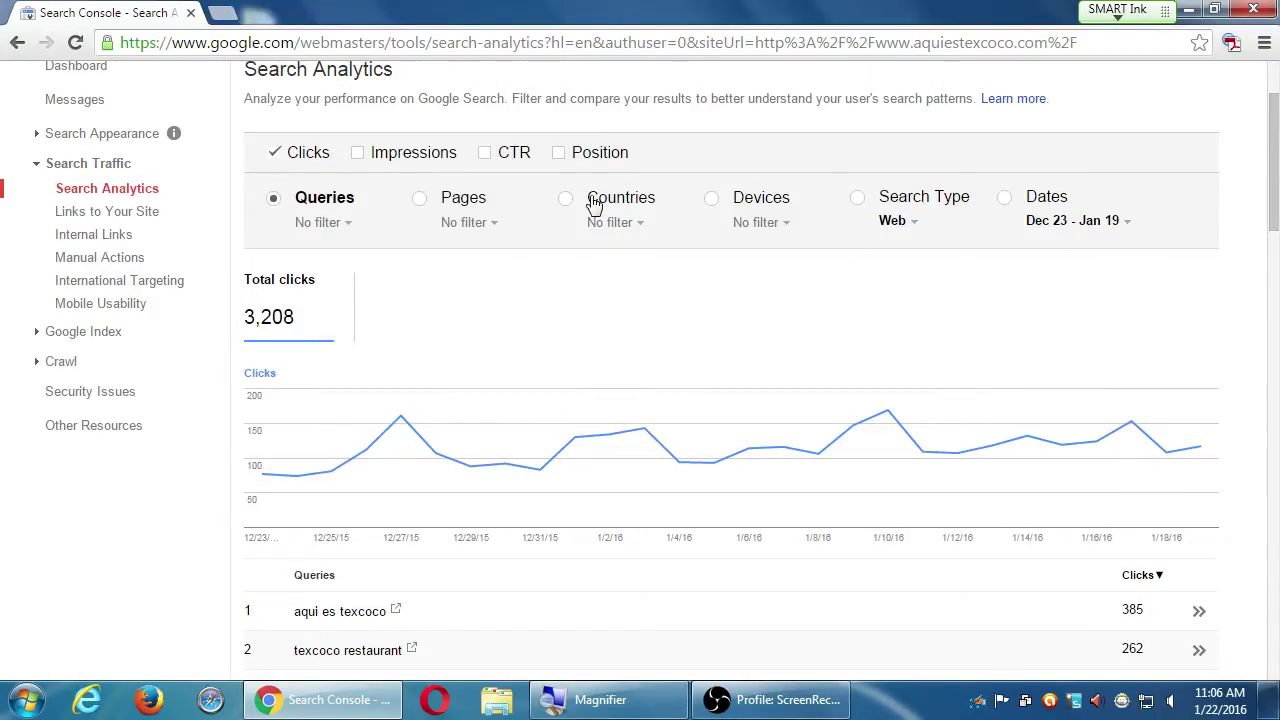
{"action": "scroll", "coordinate": [571, 205], "scroll_direction": "down", "scroll_amount": 1}
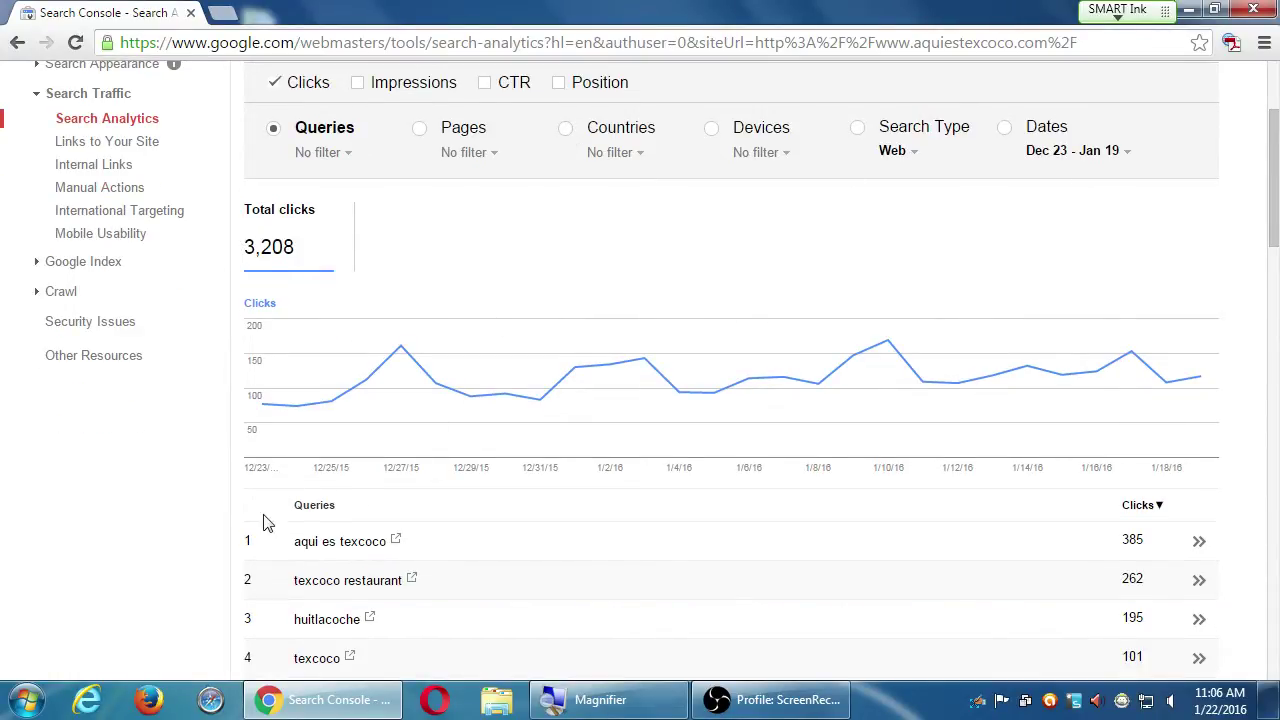
{"action": "scroll", "coordinate": [36, 540], "scroll_direction": "up", "scroll_amount": 3}
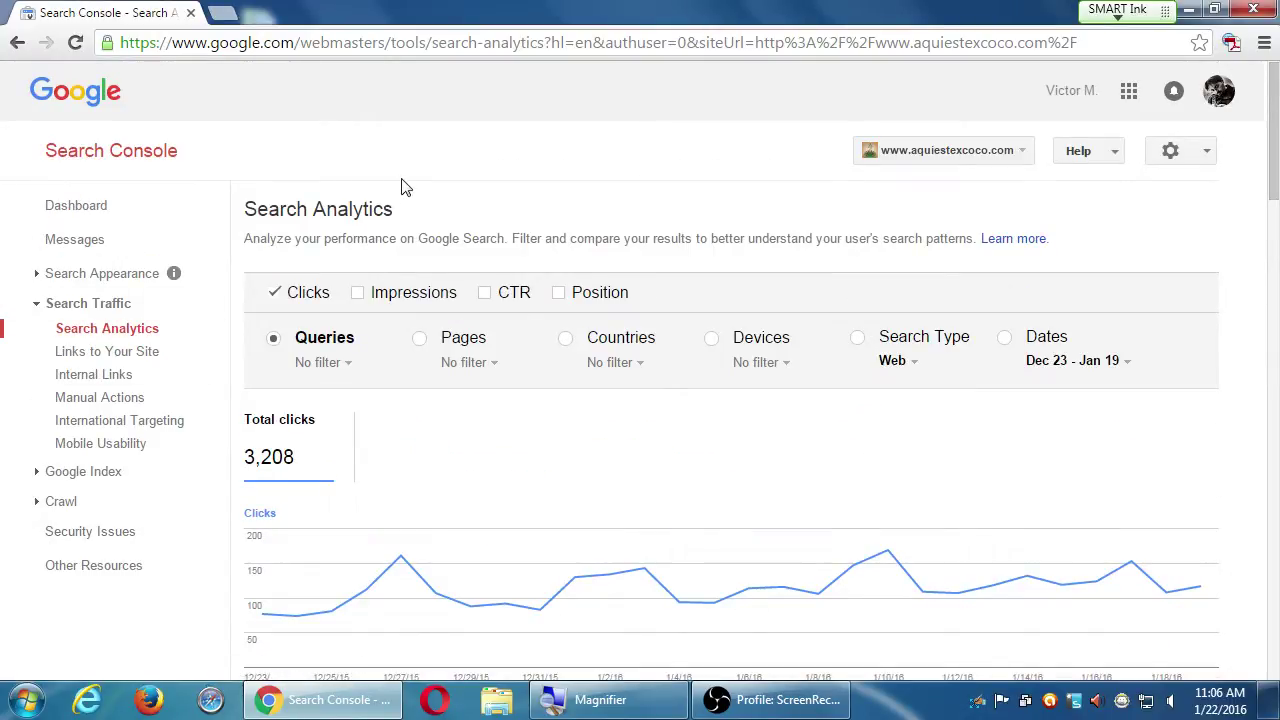
{"action": "scroll", "coordinate": [408, 186], "scroll_direction": "down", "scroll_amount": 2}
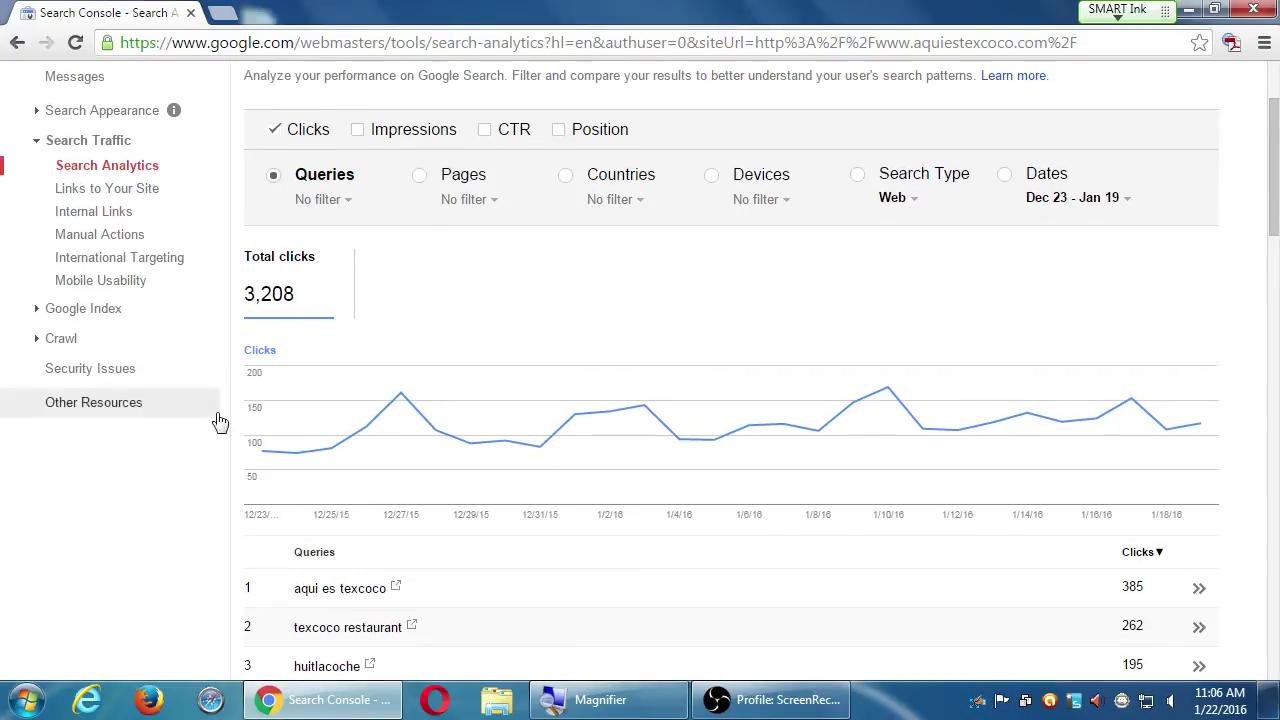
Read through the search queries ranked by clicks and compare them with the total clicks and daily graph
{"action": "scroll", "coordinate": [129, 503], "scroll_direction": "down", "scroll_amount": 3}
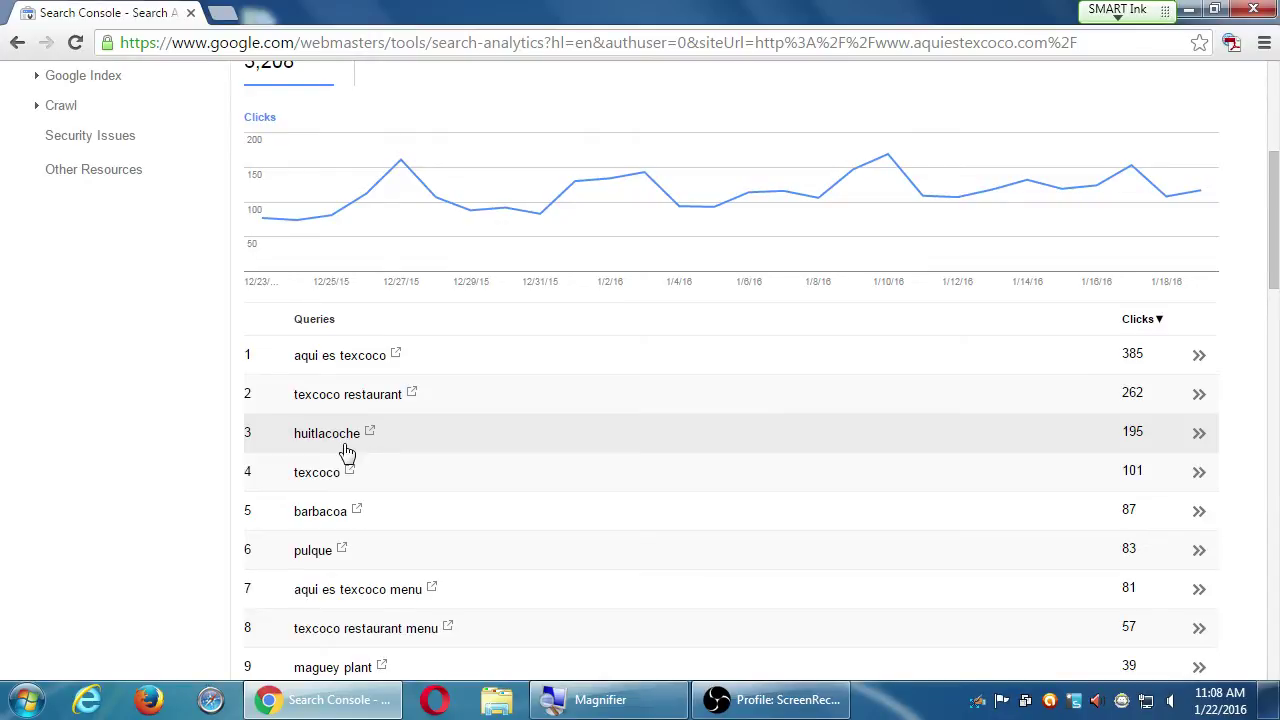
{"action": "scroll", "coordinate": [274, 498], "scroll_direction": "down", "scroll_amount": 1}
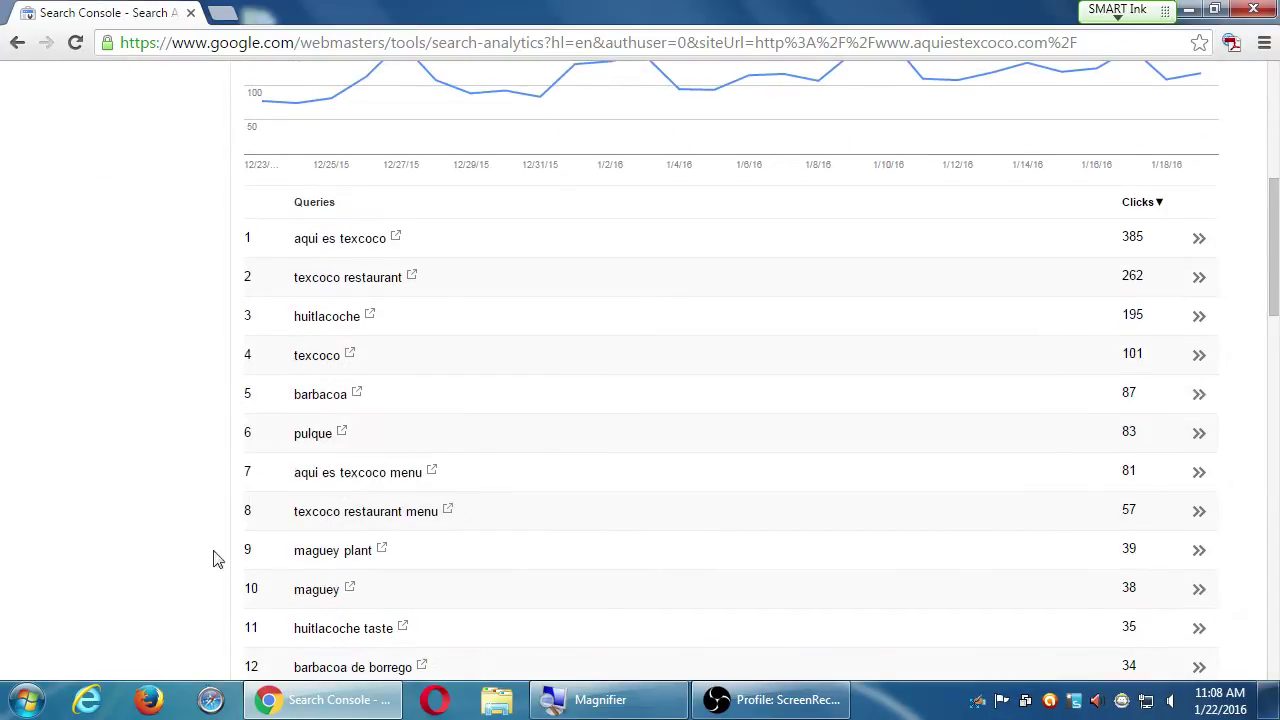
{"action": "scroll", "coordinate": [120, 543], "scroll_direction": "down", "scroll_amount": 3}
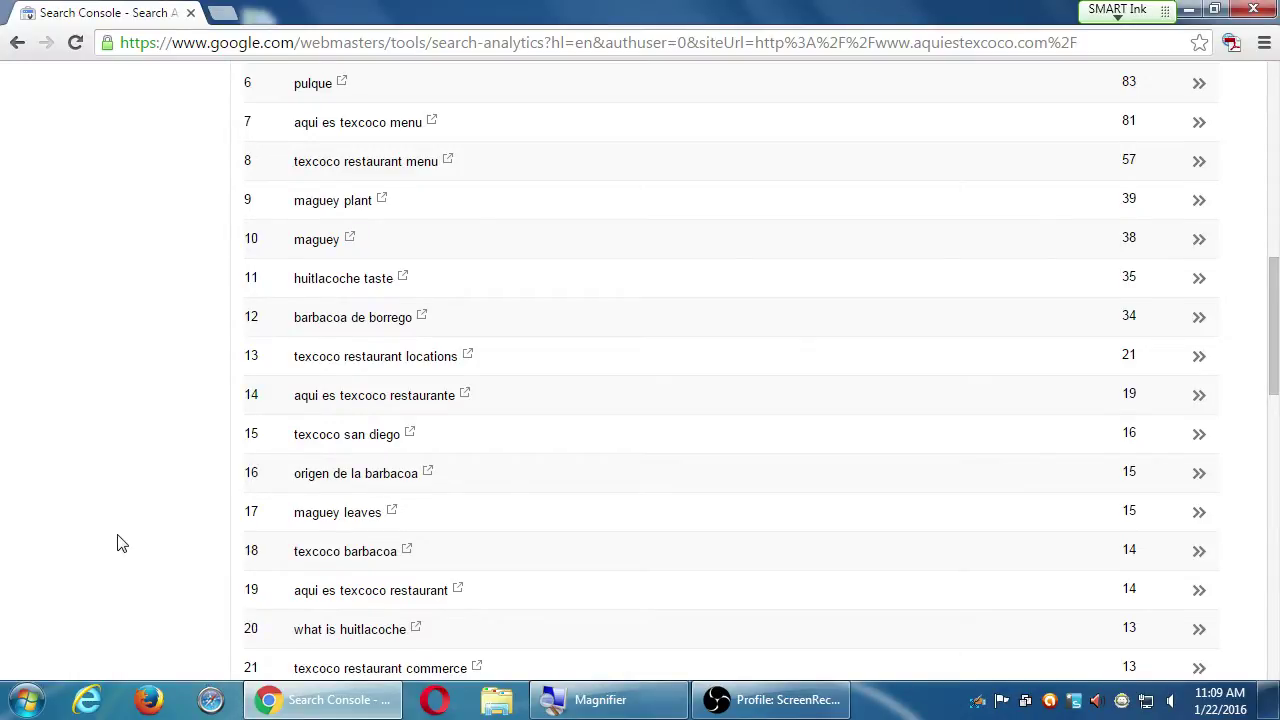
{"action": "scroll", "coordinate": [117, 543], "scroll_direction": "up", "scroll_amount": 9}
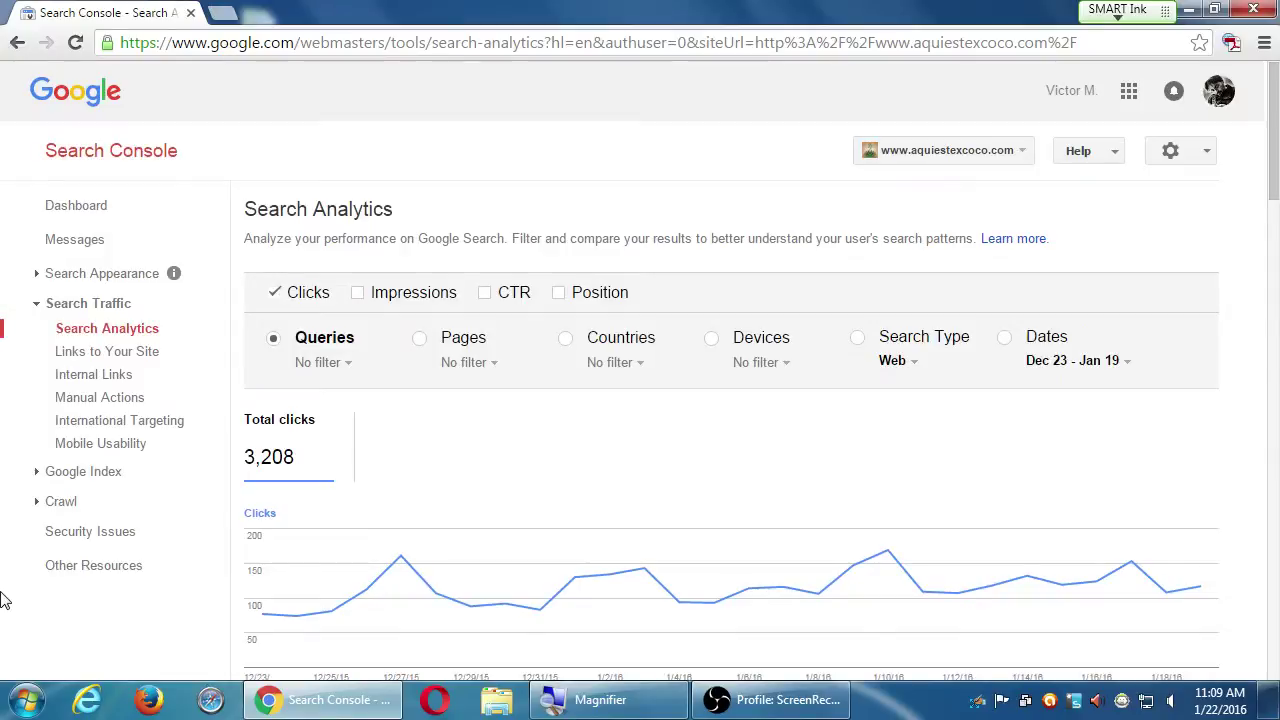
{"action": "scroll", "coordinate": [1203, 420], "scroll_direction": "down", "scroll_amount": 1}
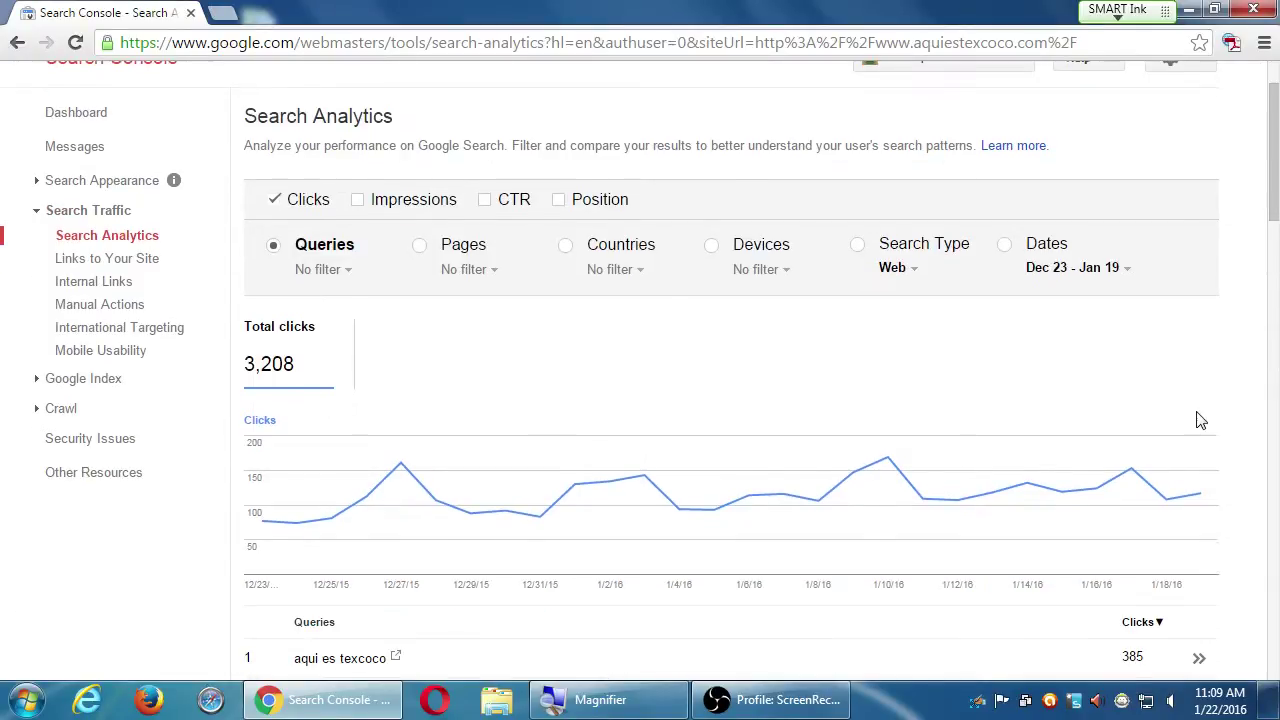
{"action": "scroll", "coordinate": [1201, 420], "scroll_direction": "down", "scroll_amount": 2}
{"action": "scroll", "coordinate": [1166, 423], "scroll_direction": "up", "scroll_amount": 1}
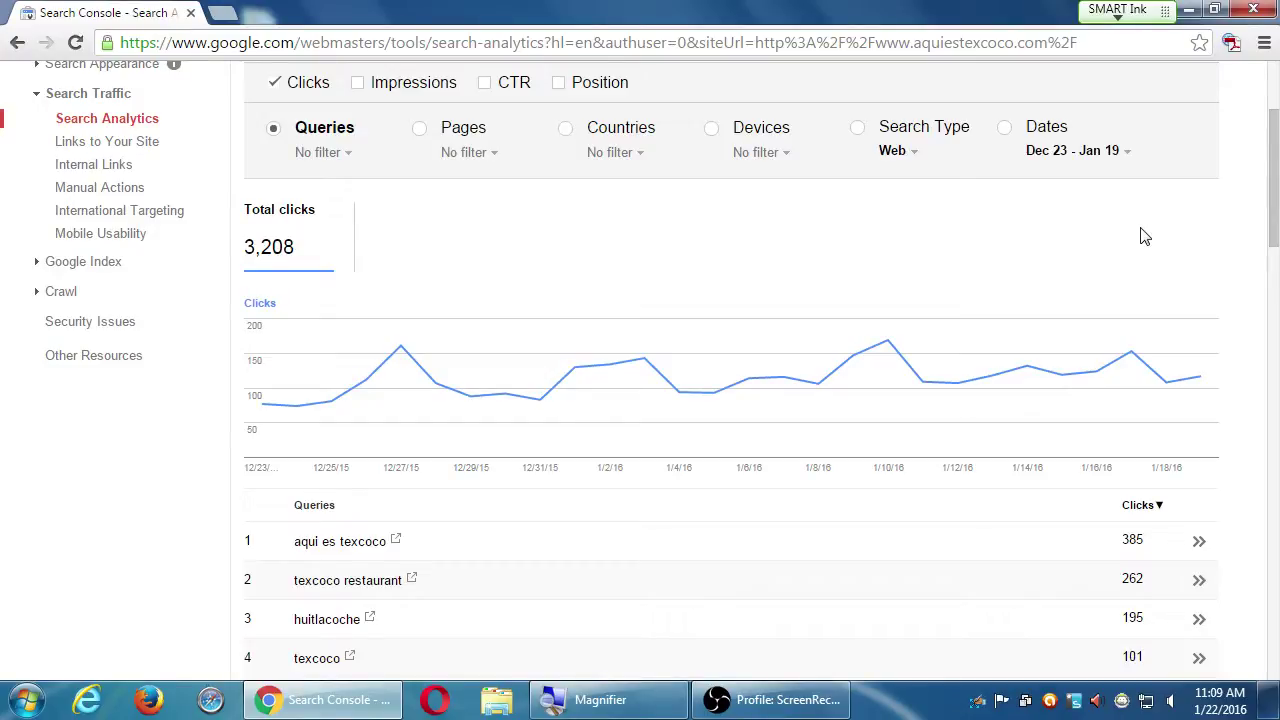
Group the Search Analytics clicks by Pages and review which site pages receive the most clicks
{"action": "left_click", "coordinate": [421, 129]}
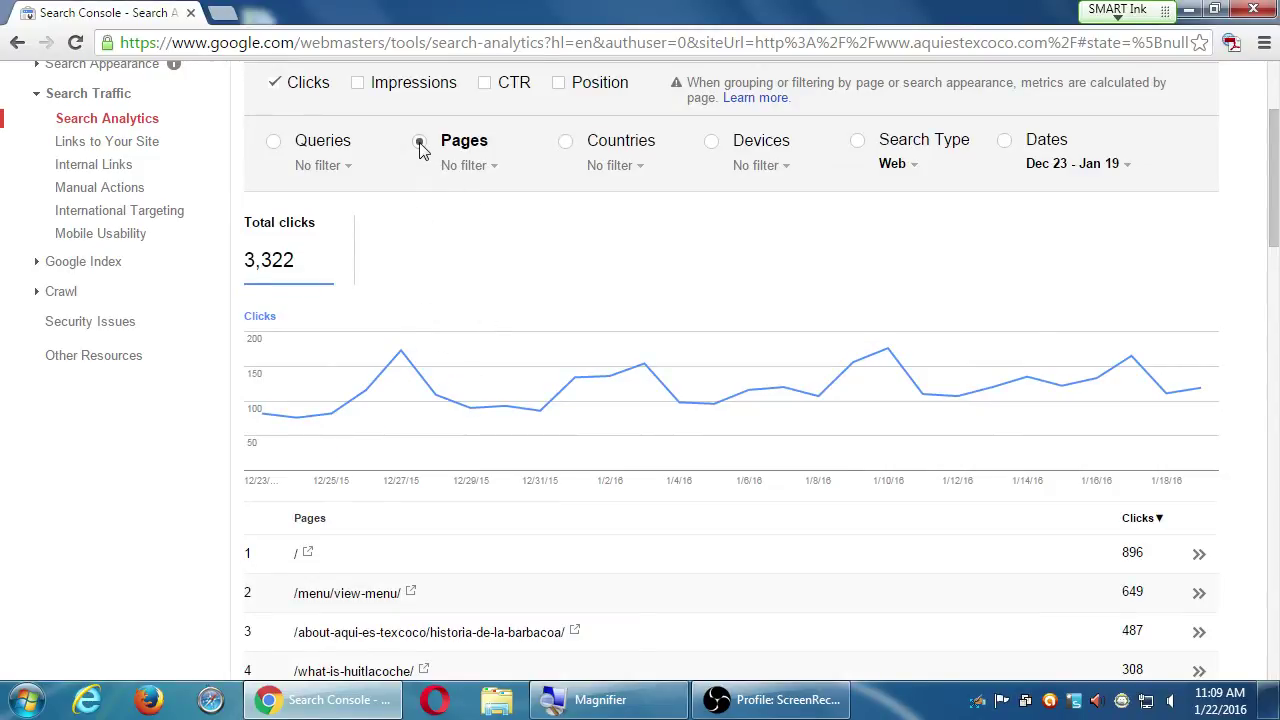
{"action": "scroll", "coordinate": [245, 480], "scroll_direction": "down", "scroll_amount": 1}
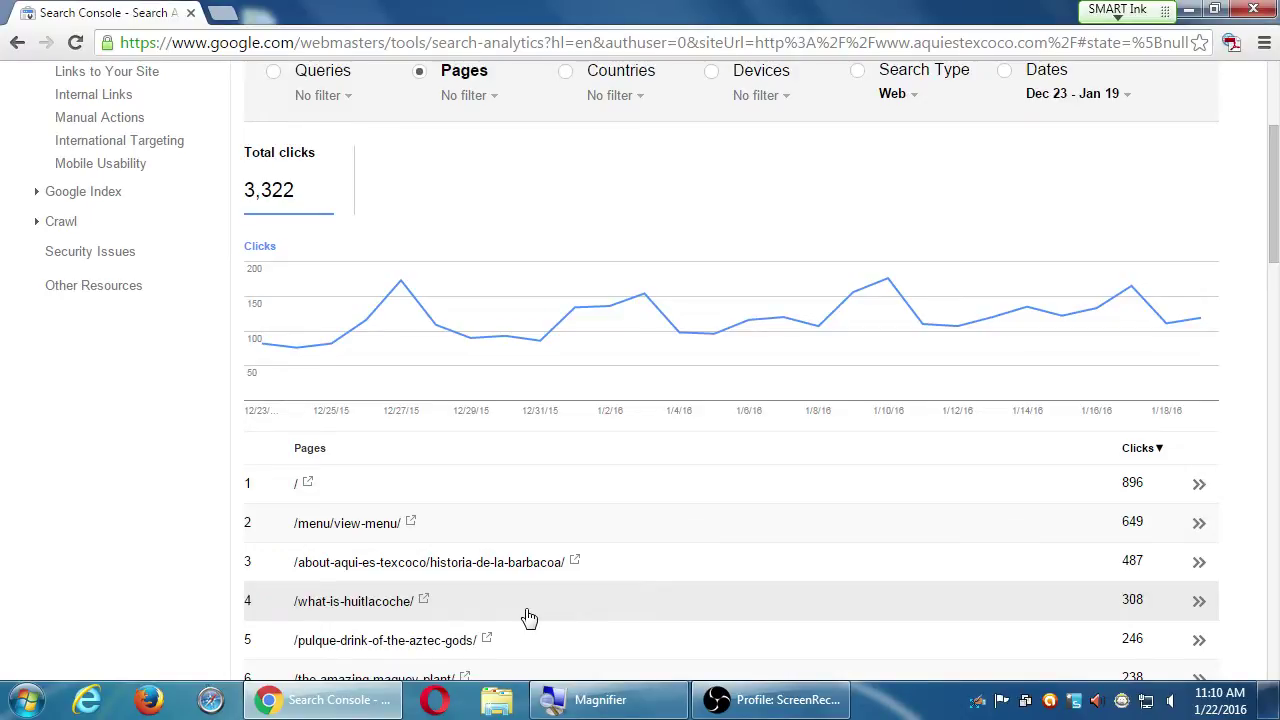
{"action": "scroll", "coordinate": [532, 617], "scroll_direction": "down", "scroll_amount": 2}
{"action": "scroll", "coordinate": [534, 615], "scroll_direction": "up", "scroll_amount": 5}
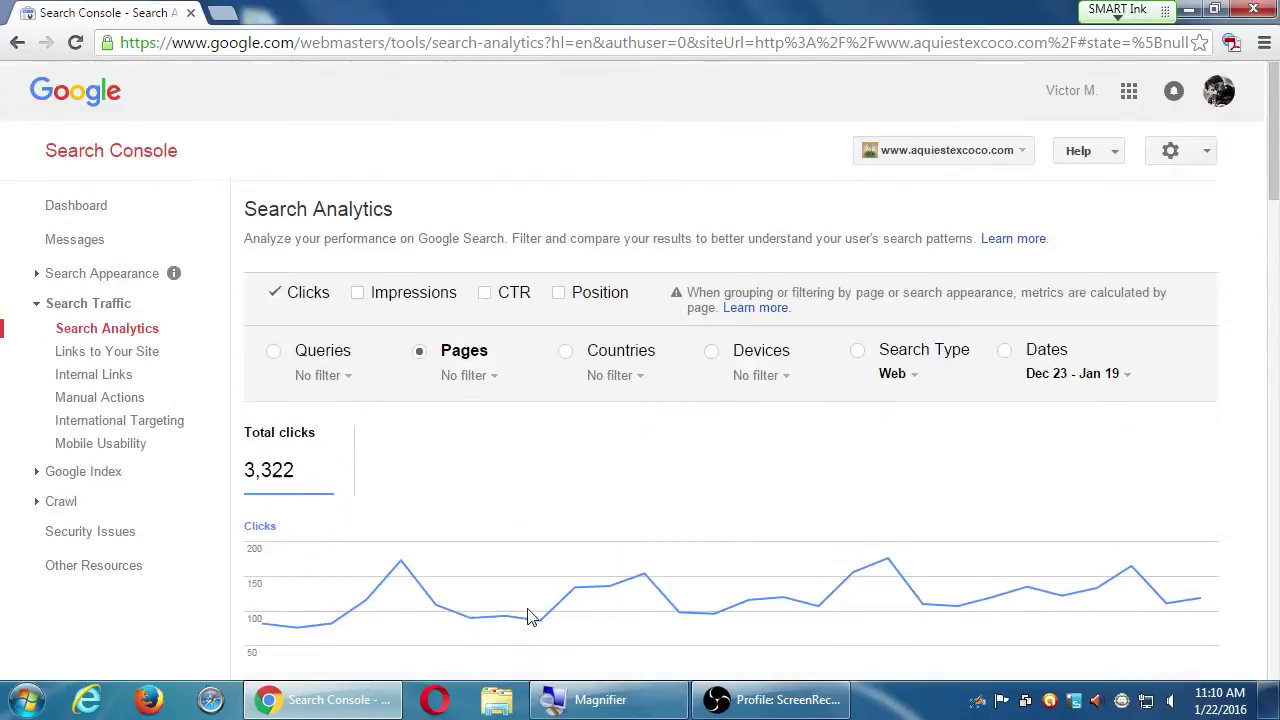
Group the Search Analytics clicks by Countries and by Devices, reviewing each breakdown
{"action": "left_click", "coordinate": [566, 352]}
{"action": "scroll", "coordinate": [560, 365], "scroll_direction": "down", "scroll_amount": 3}
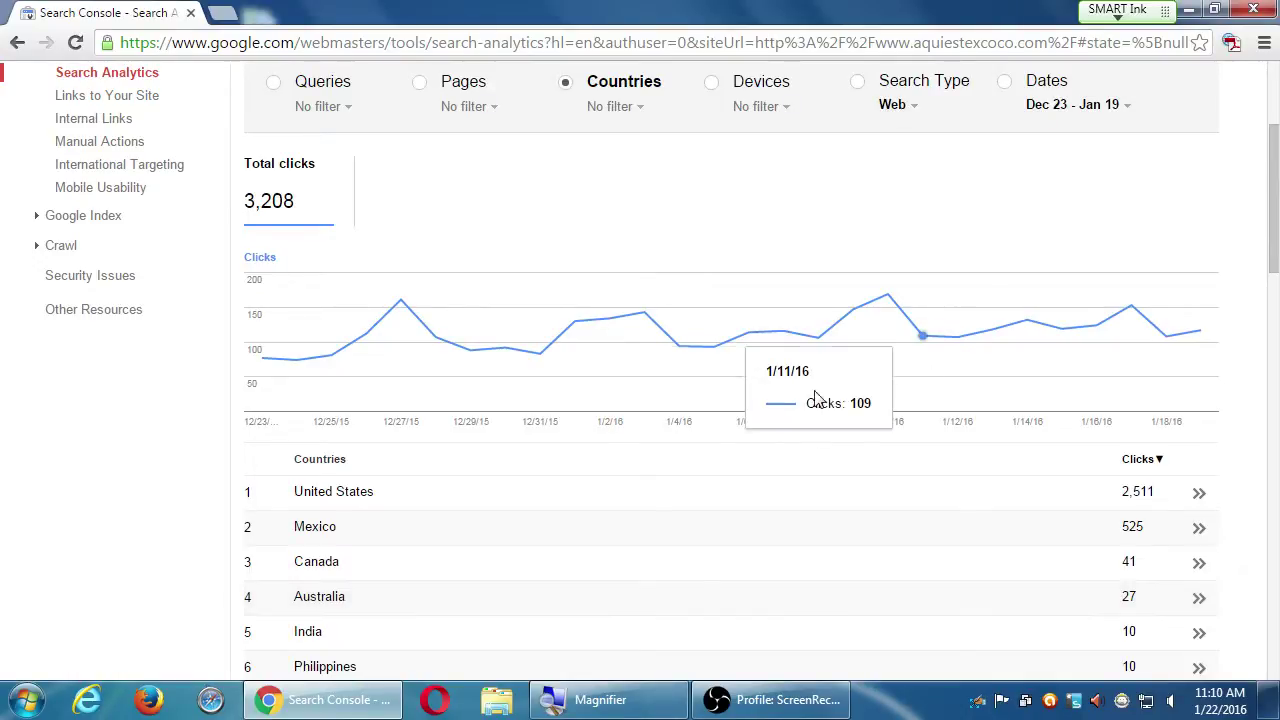
{"action": "left_click", "coordinate": [711, 88]}
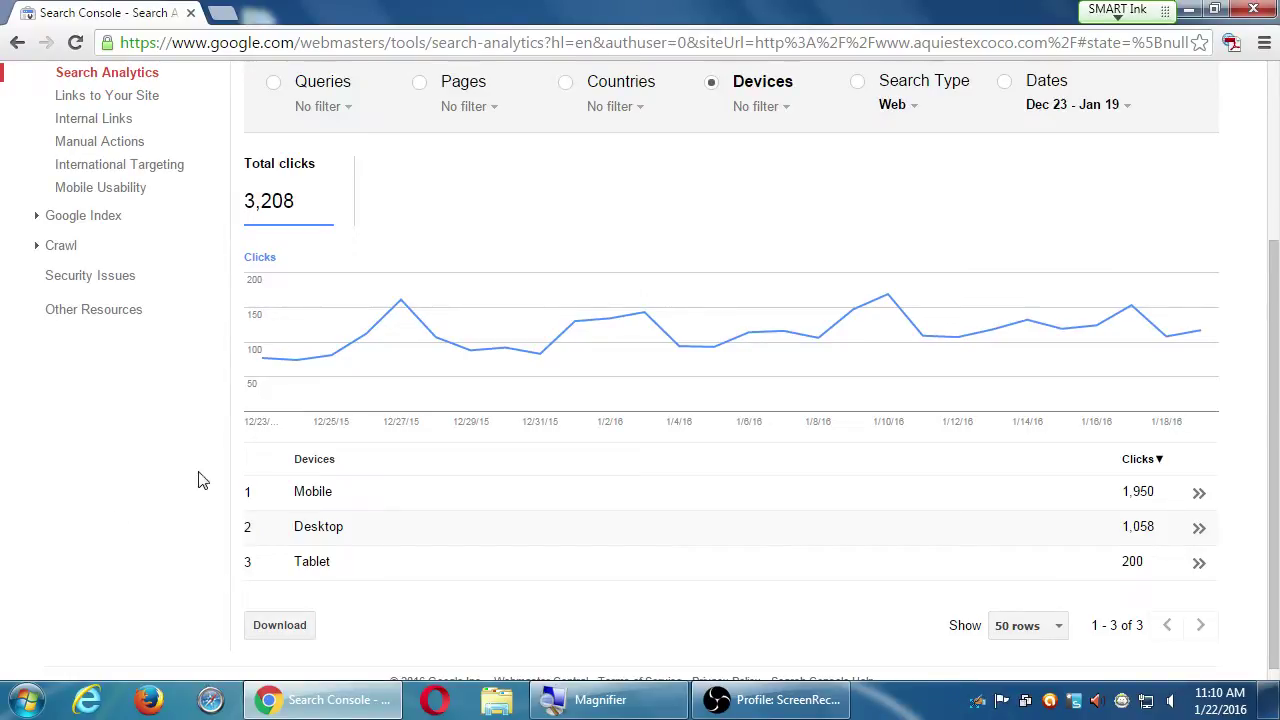
{"action": "scroll", "coordinate": [417, 349], "scroll_direction": "up", "scroll_amount": 1}
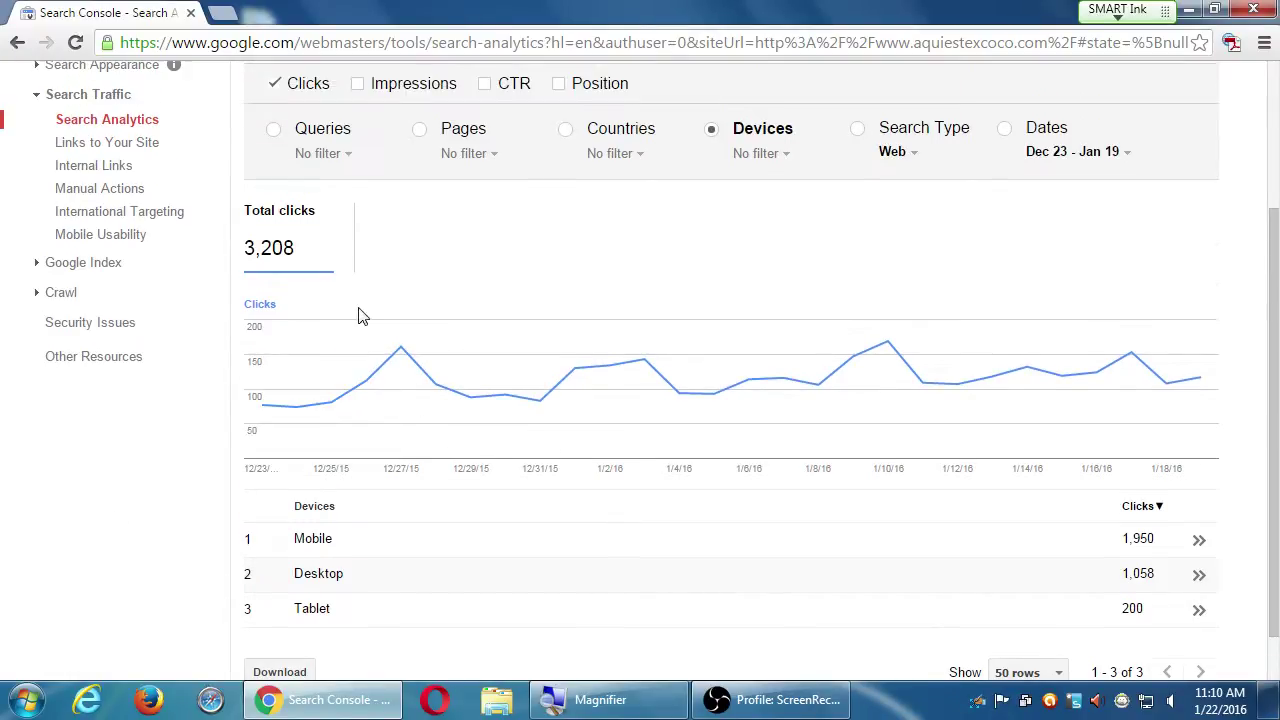
Group the Search Analytics data by Queries again and review the report's metrics and filters
{"action": "left_click", "coordinate": [274, 132]}
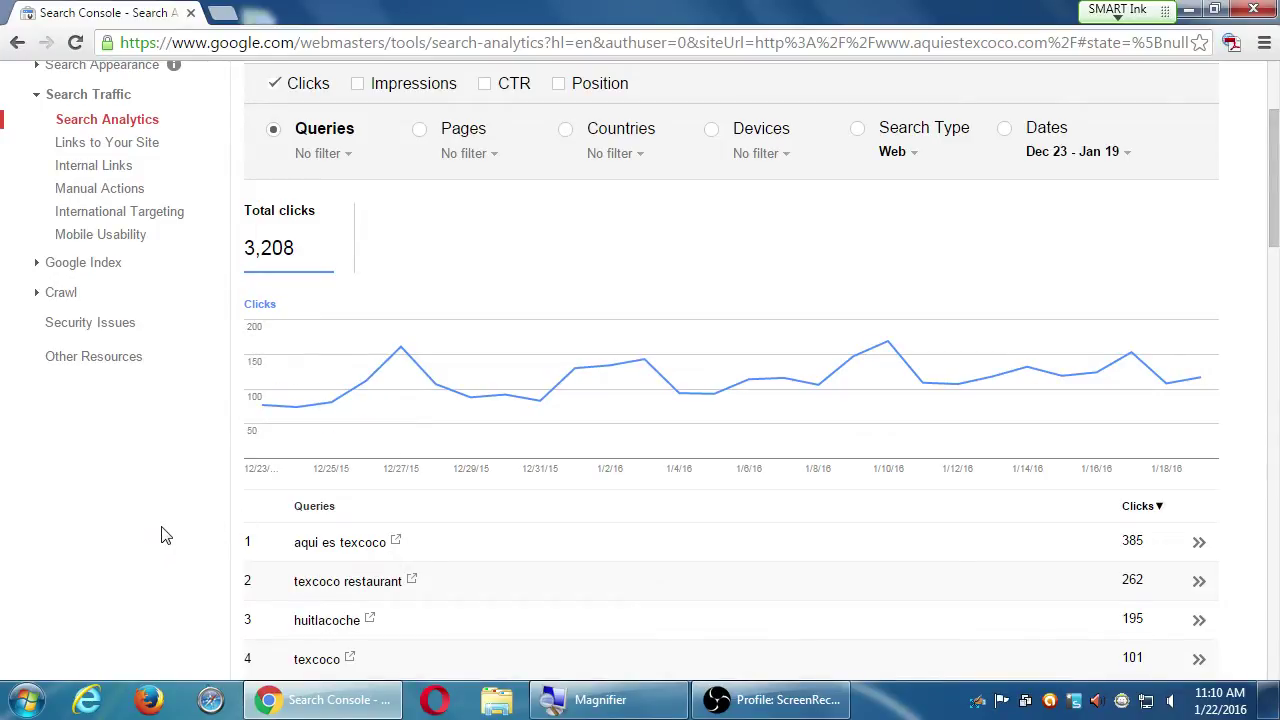
{"action": "scroll", "coordinate": [163, 534], "scroll_direction": "up", "scroll_amount": 3}
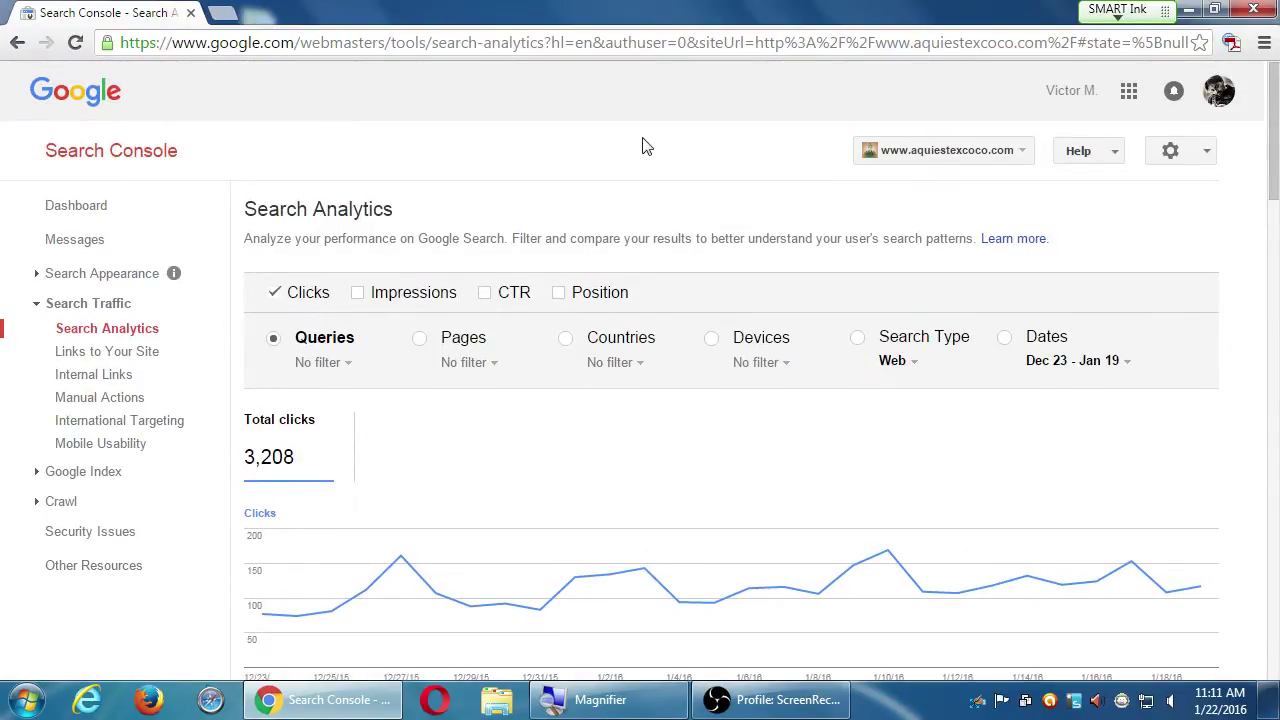
{"action": "scroll", "coordinate": [615, 165], "scroll_direction": "down", "scroll_amount": 1}
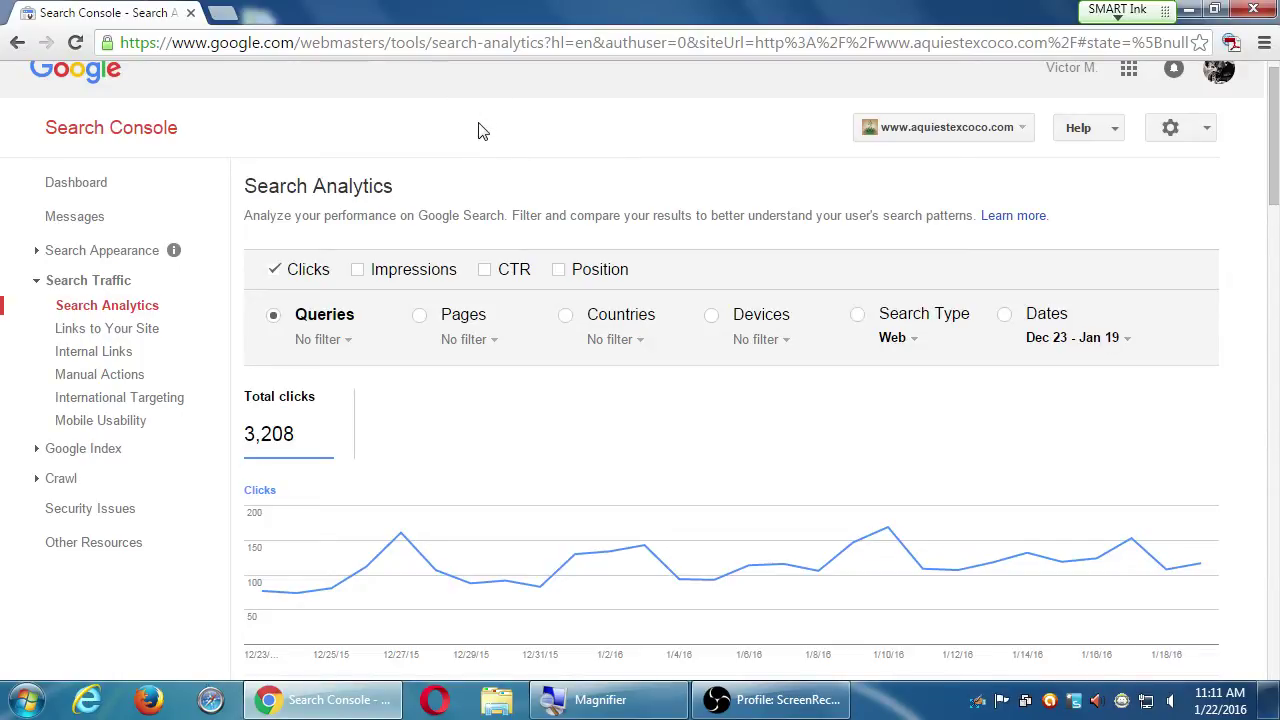
Open the Sitemaps report from the dashboard to view the submitted and indexed content
{"action": "left_click", "coordinate": [113, 187]}
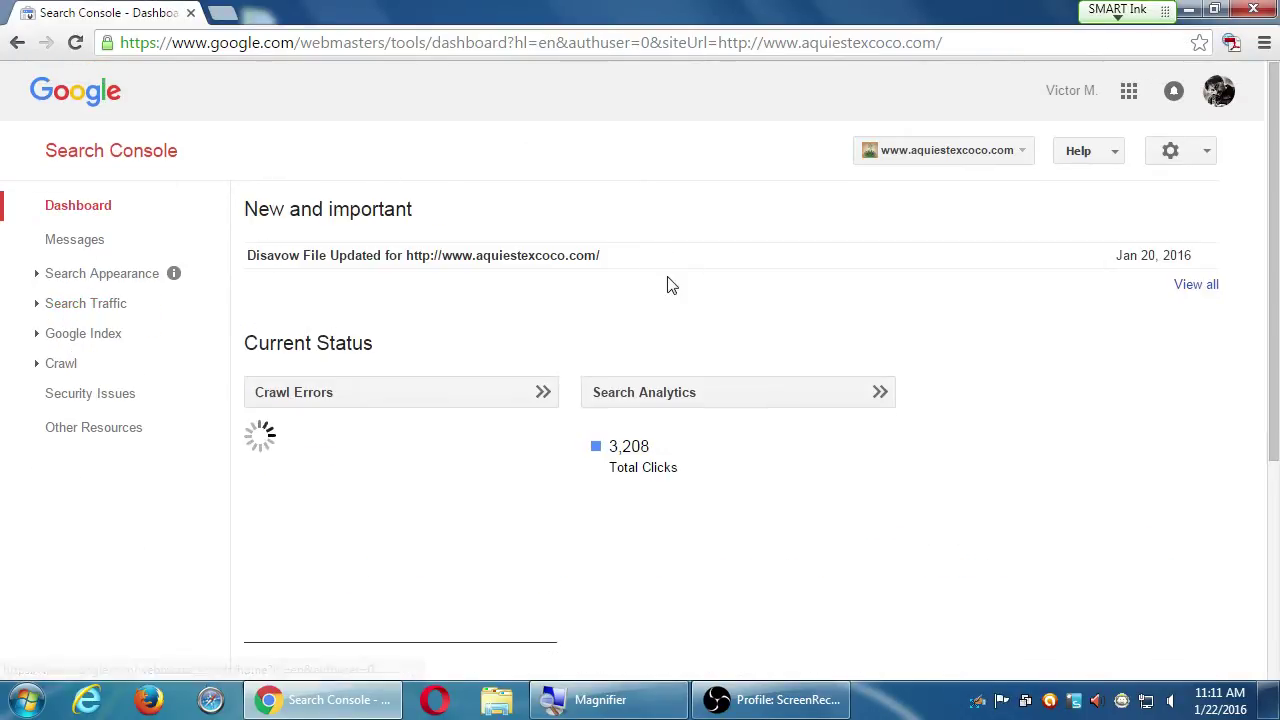
{"action": "scroll", "coordinate": [690, 295], "scroll_direction": "down", "scroll_amount": 2}
{"action": "scroll", "coordinate": [710, 302], "scroll_direction": "down", "scroll_amount": 1}
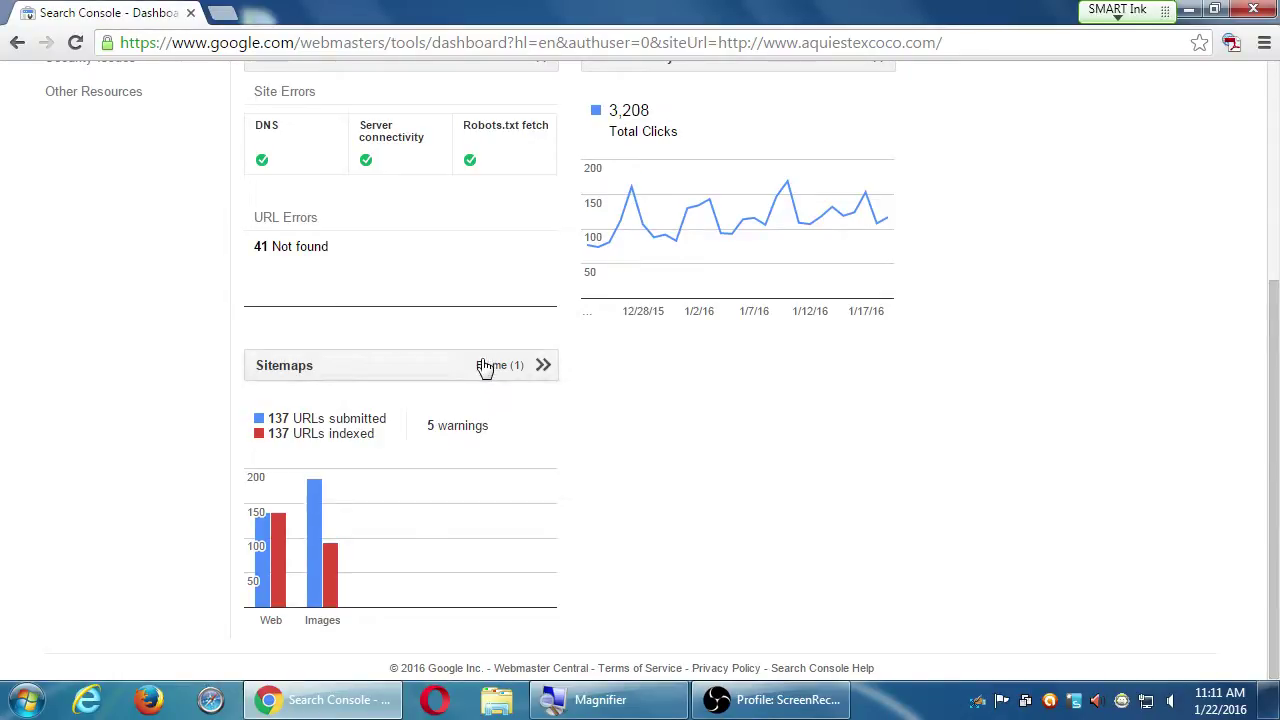
{"action": "left_click", "coordinate": [283, 367]}
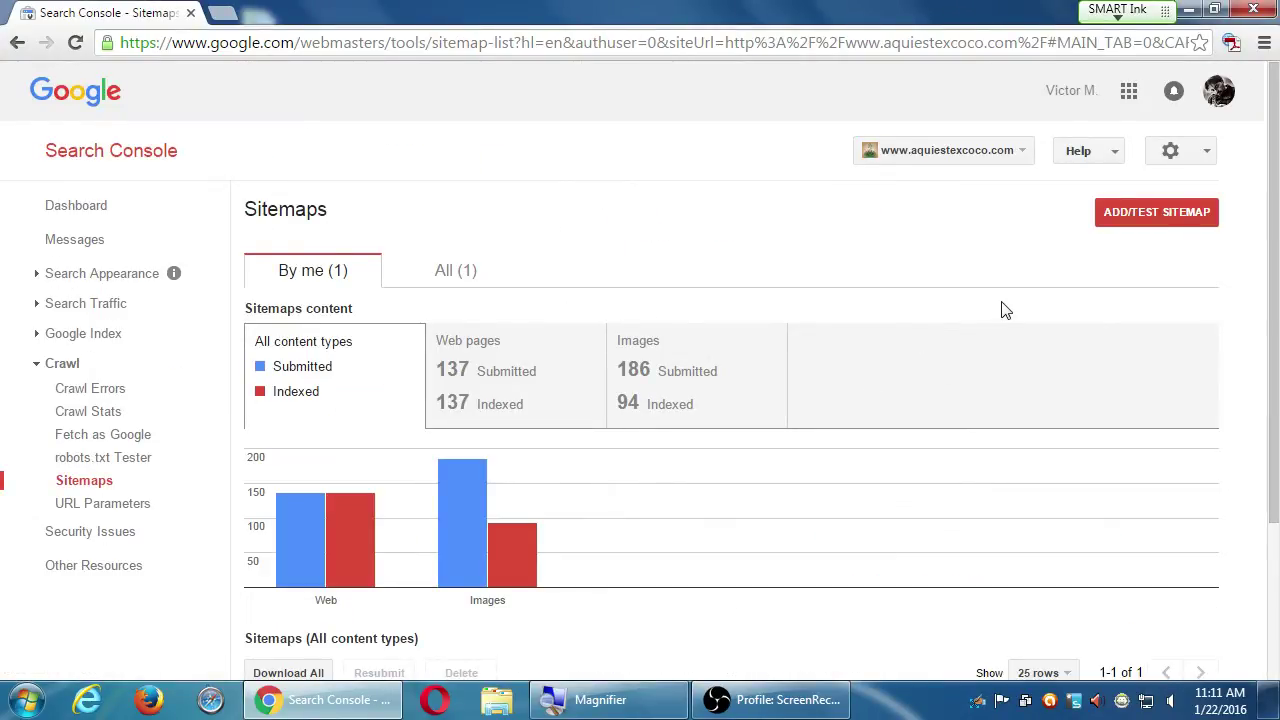
Review the Sitemaps report and open /sitemap_index.xml to examine the individual sitemaps it contains
{"action": "scroll", "coordinate": [1200, 343], "scroll_direction": "down", "scroll_amount": 3}
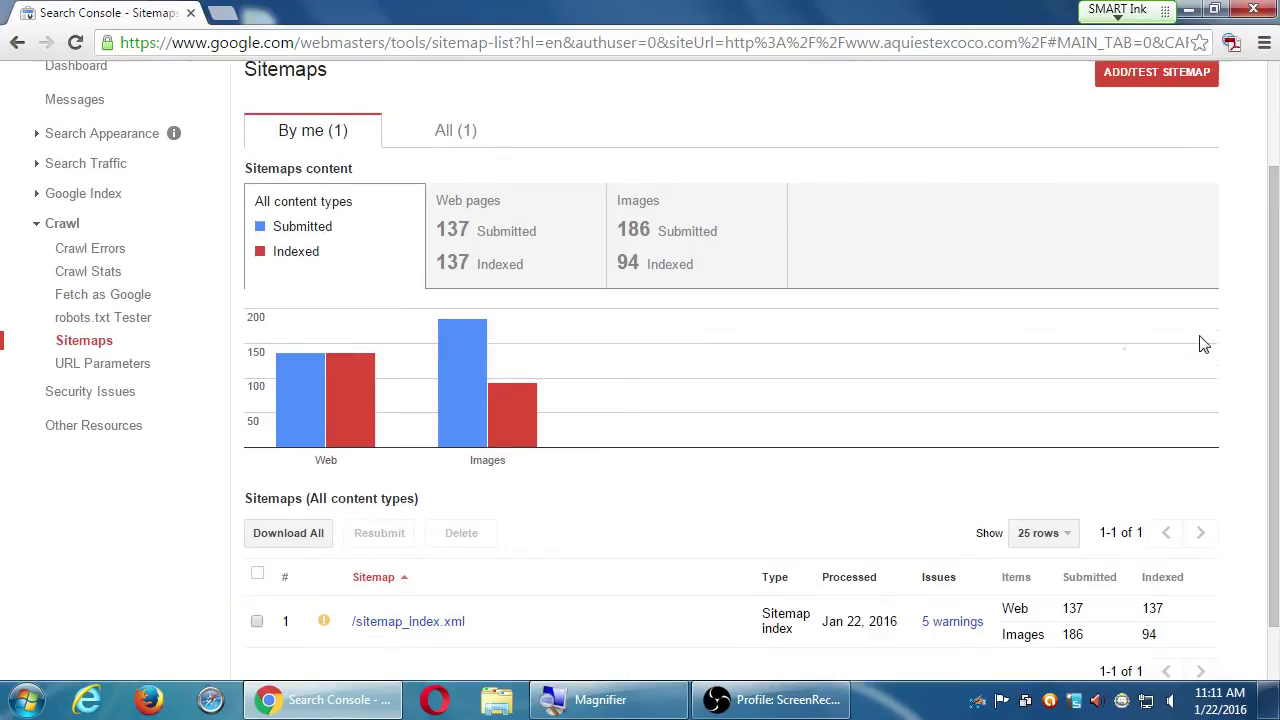
{"action": "scroll", "coordinate": [1204, 344], "scroll_direction": "up", "scroll_amount": 1}
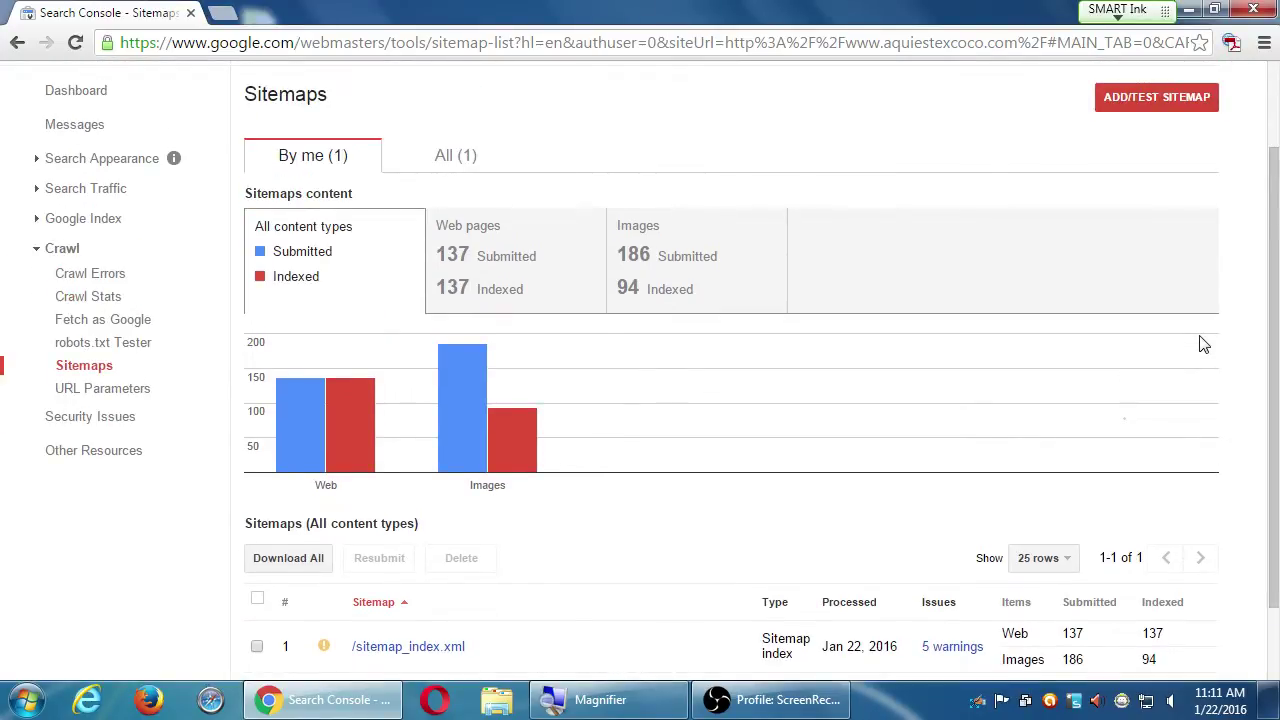
{"action": "scroll", "coordinate": [1204, 344], "scroll_direction": "up", "scroll_amount": 1}
{"action": "scroll", "coordinate": [1204, 344], "scroll_direction": "down", "scroll_amount": 2}
{"action": "scroll", "coordinate": [1204, 344], "scroll_direction": "up", "scroll_amount": 4}
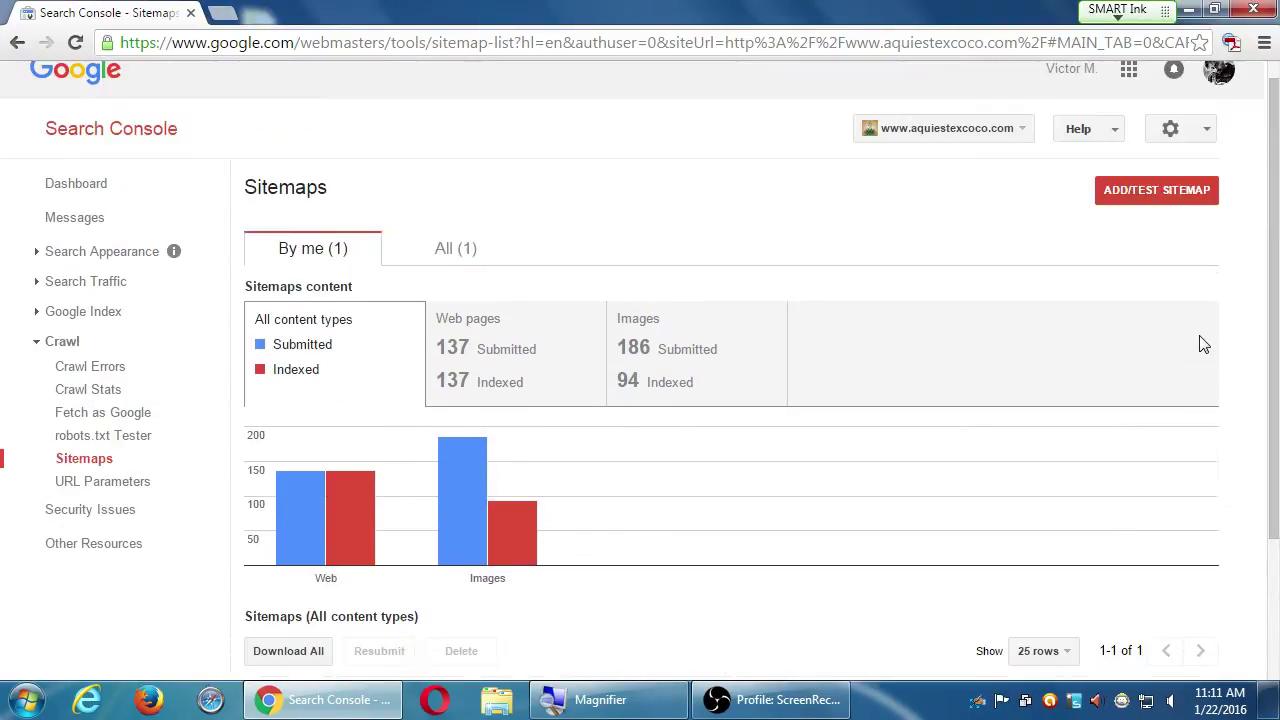
{"action": "scroll", "coordinate": [1204, 344], "scroll_direction": "down", "scroll_amount": 2}
{"action": "scroll", "coordinate": [1204, 344], "scroll_direction": "down", "scroll_amount": 1}
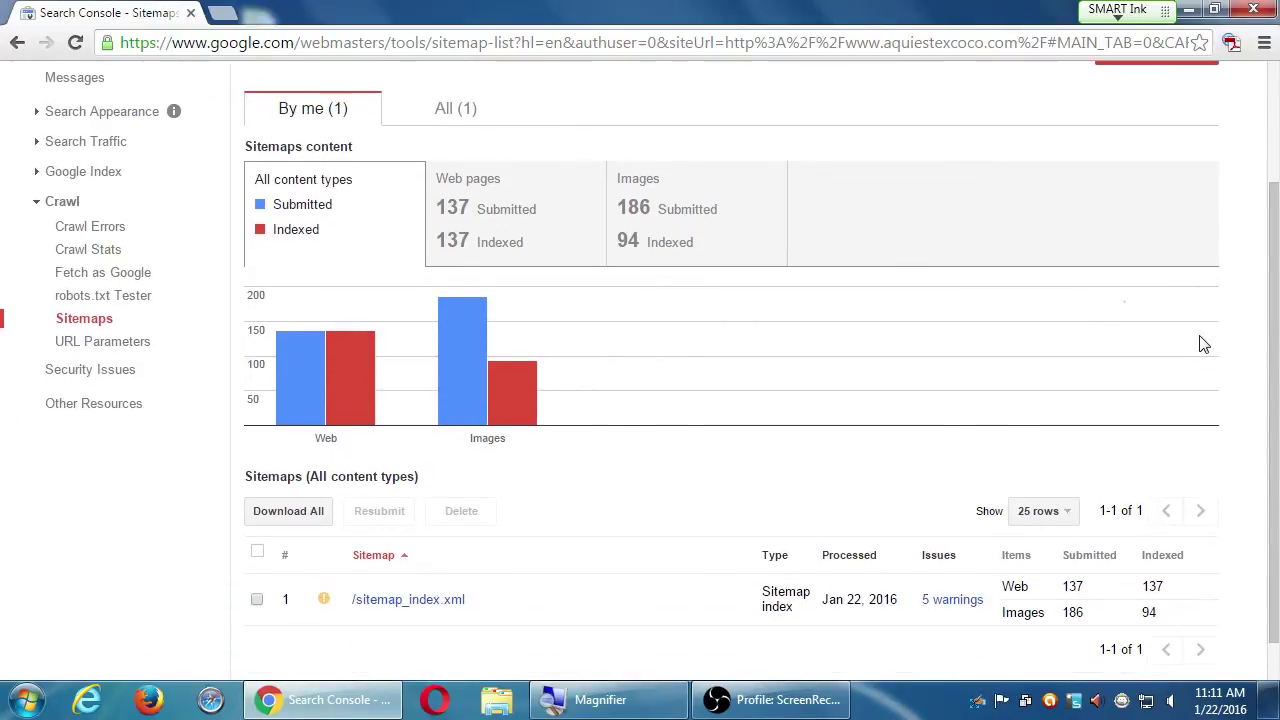
{"action": "left_click", "coordinate": [420, 600]}
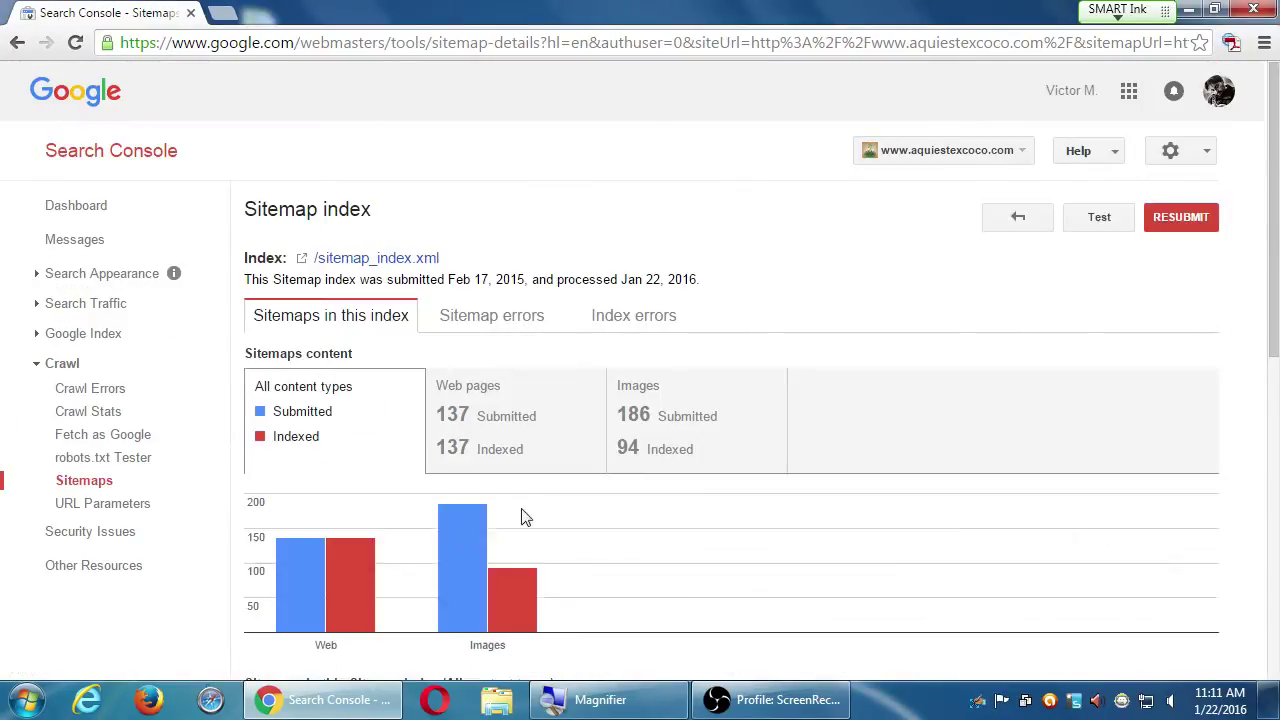
{"action": "scroll", "coordinate": [591, 557], "scroll_direction": "down", "scroll_amount": 5}
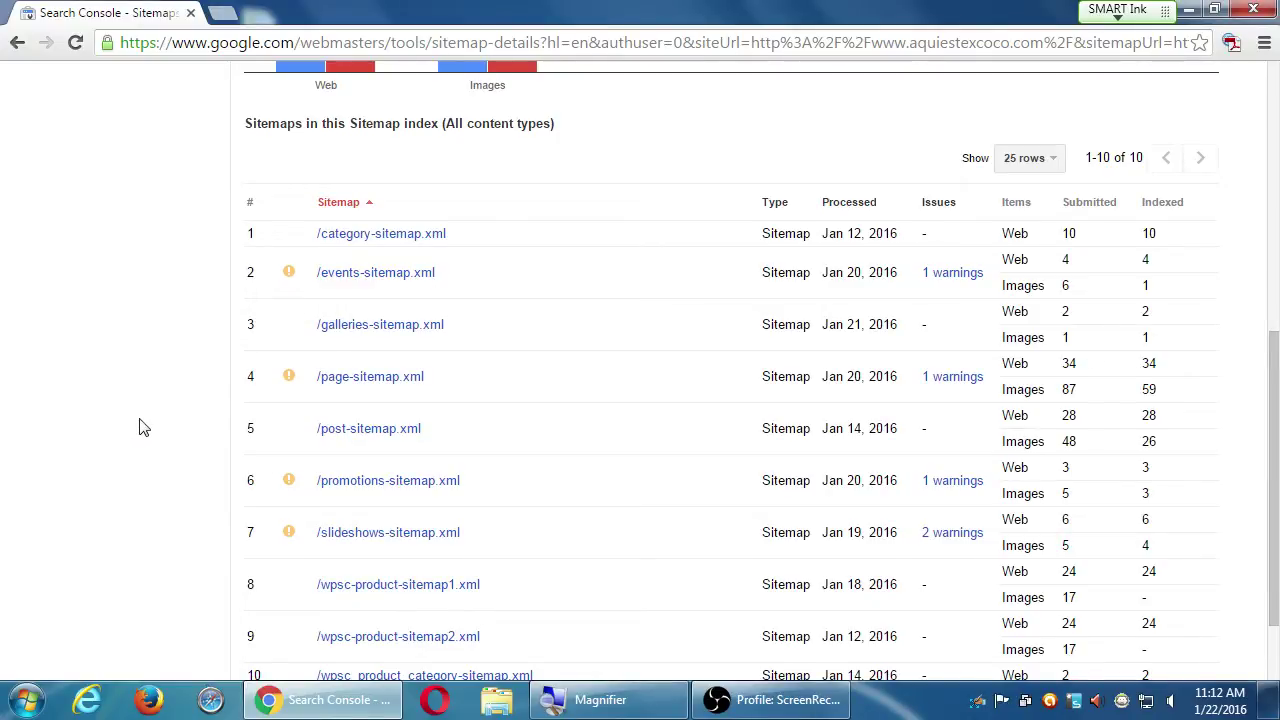
Open the details of /wpsc-product-sitemap1.xml, inspect the URLs in its XML file, and return to the details
{"action": "scroll", "coordinate": [150, 440], "scroll_direction": "down", "scroll_amount": 2}
{"action": "left_click", "coordinate": [372, 476]}
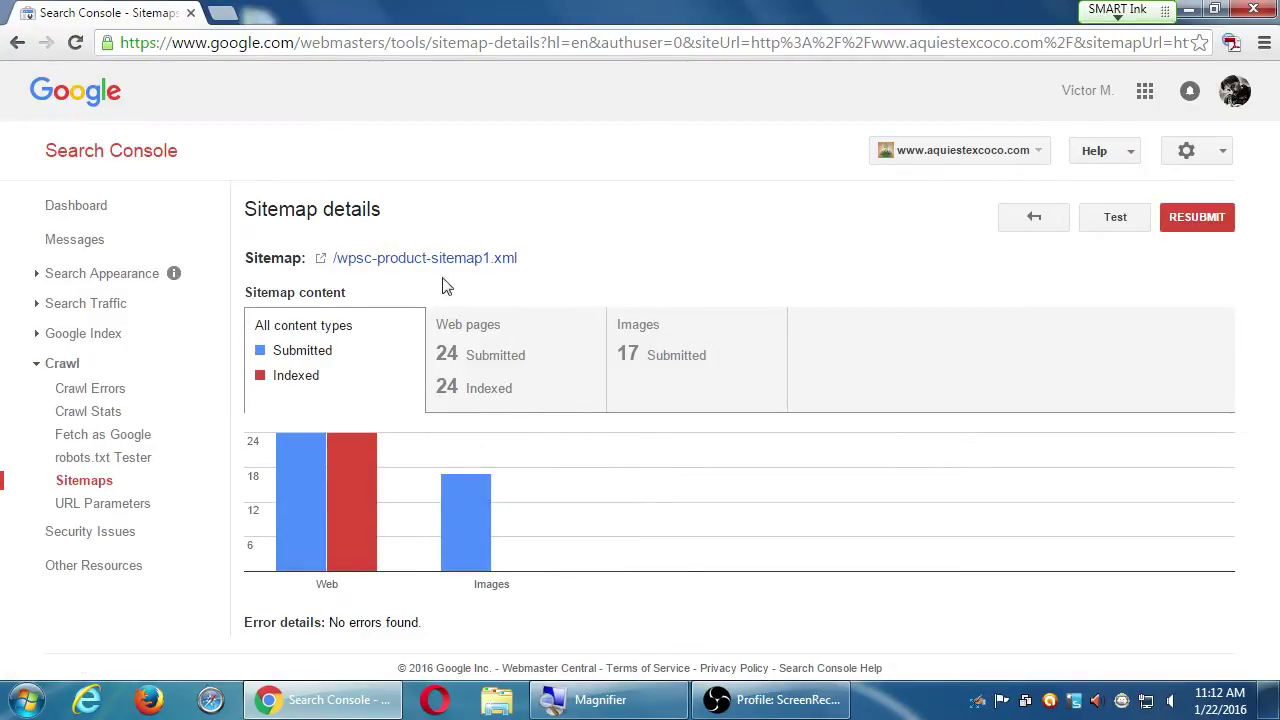
{"action": "left_click", "coordinate": [420, 260]}
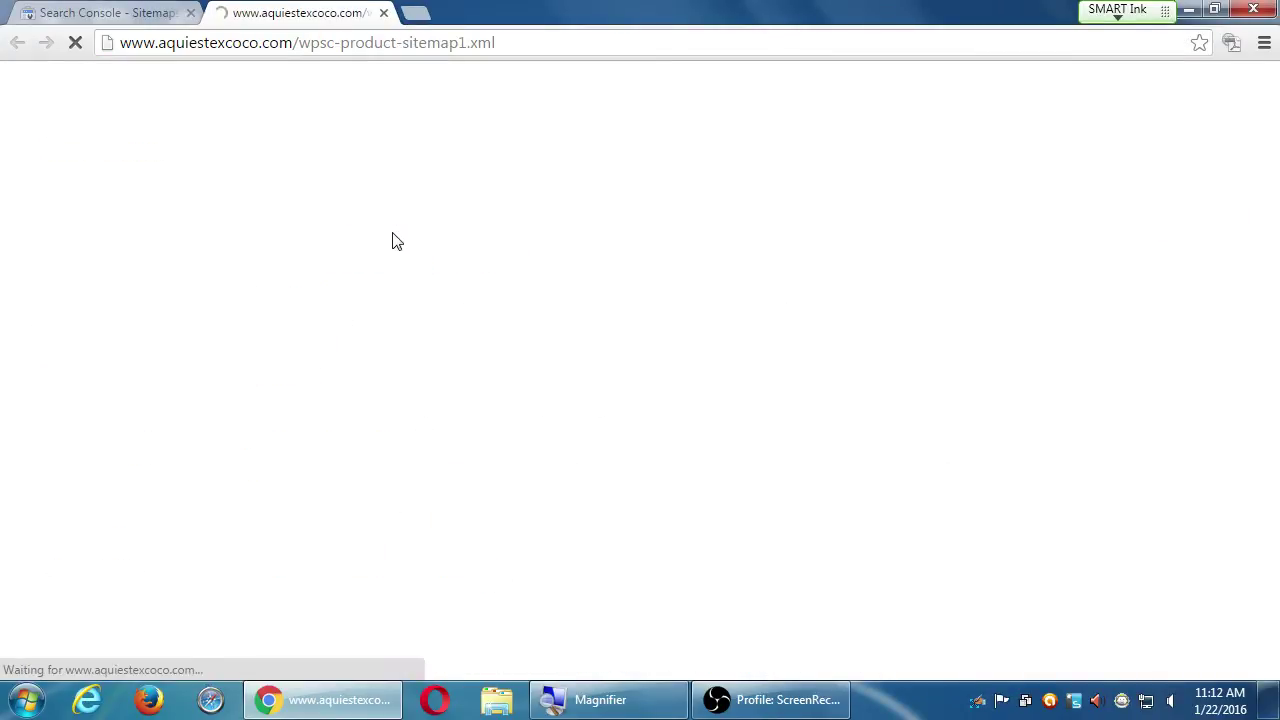
{"action": "scroll", "coordinate": [690, 360], "scroll_direction": "down", "scroll_amount": 2}
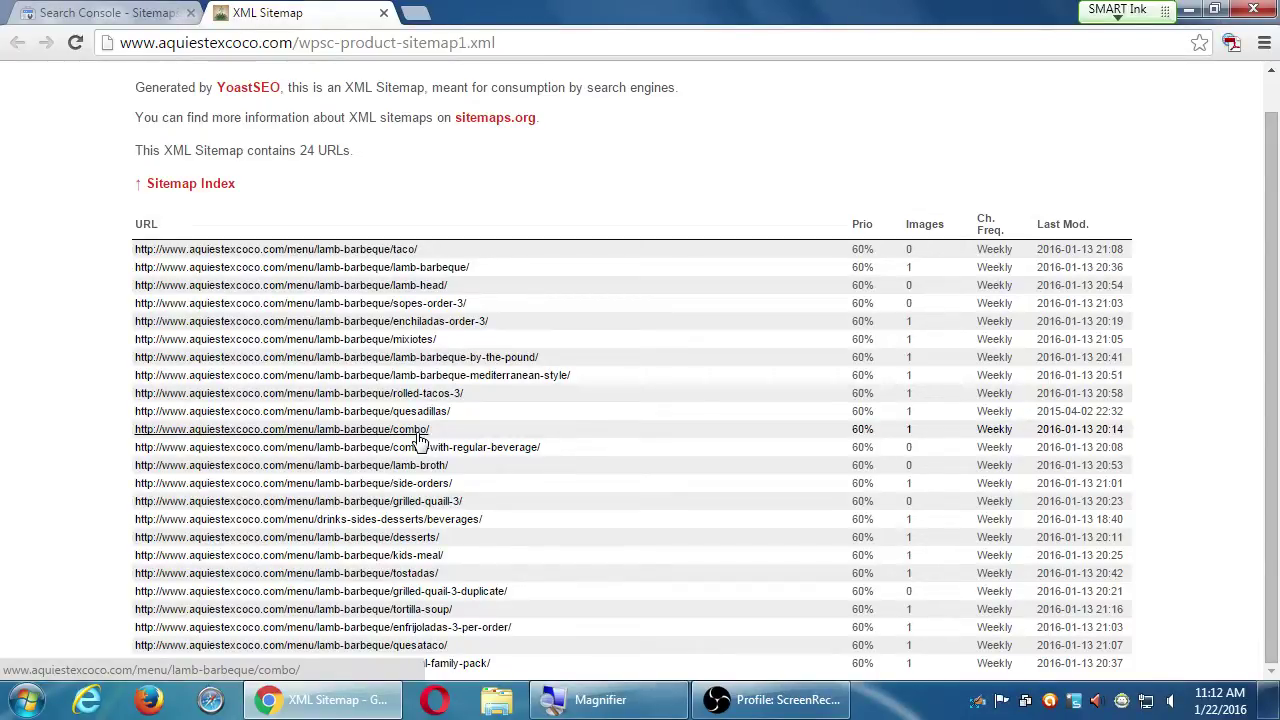
{"action": "key", "text": "ctrl+w"}
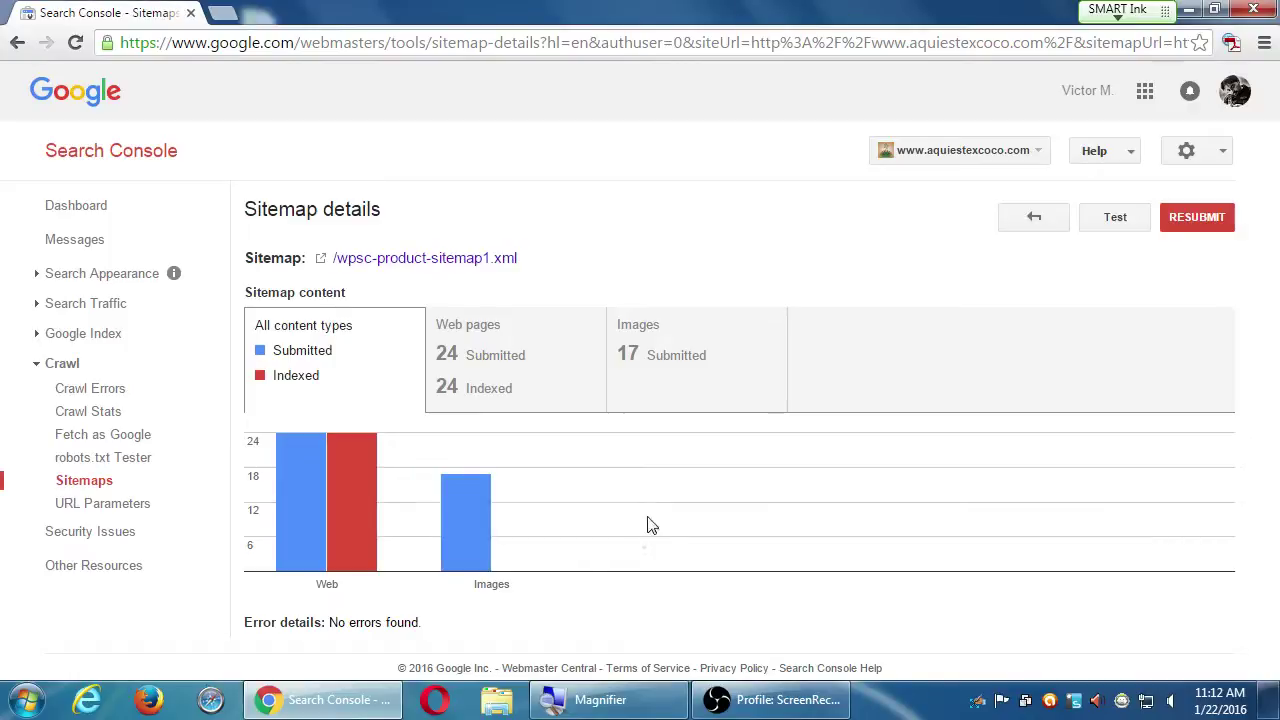
View the product sitemap's content charts for Web pages and Images, ending on All content types
{"action": "left_click", "coordinate": [553, 355]}
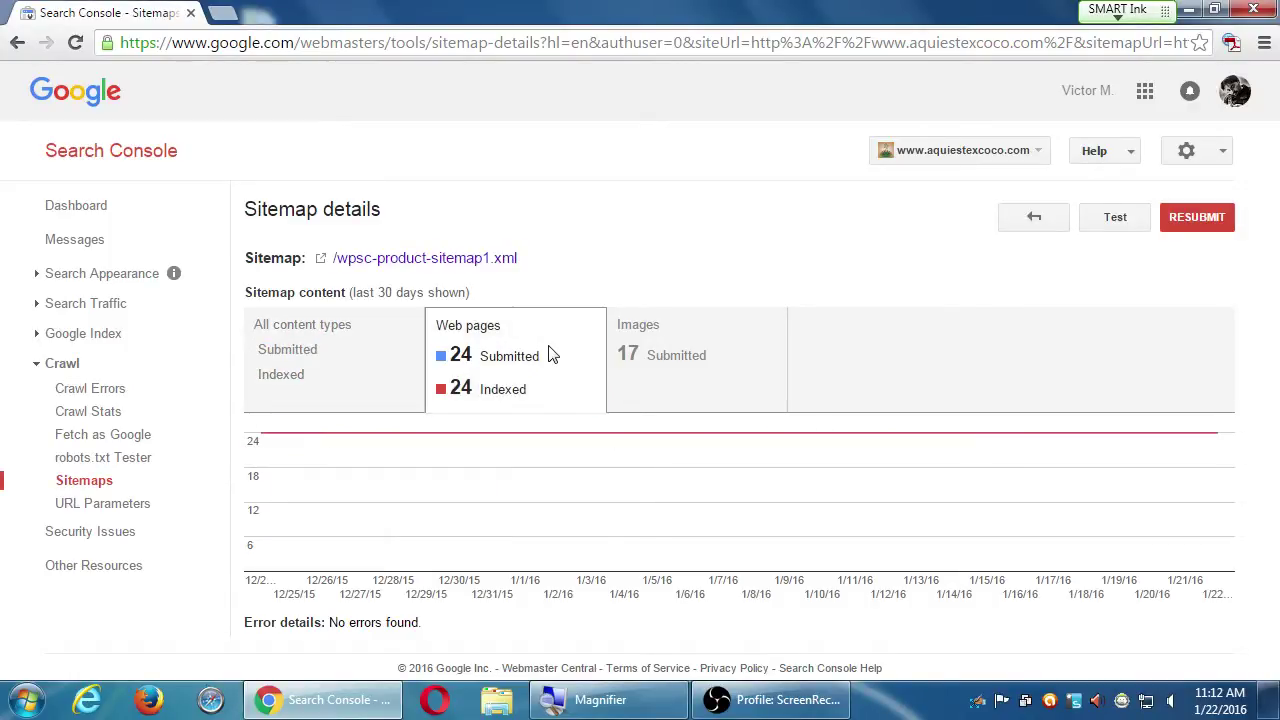
{"action": "left_click", "coordinate": [690, 358]}
{"action": "left_click", "coordinate": [350, 352]}
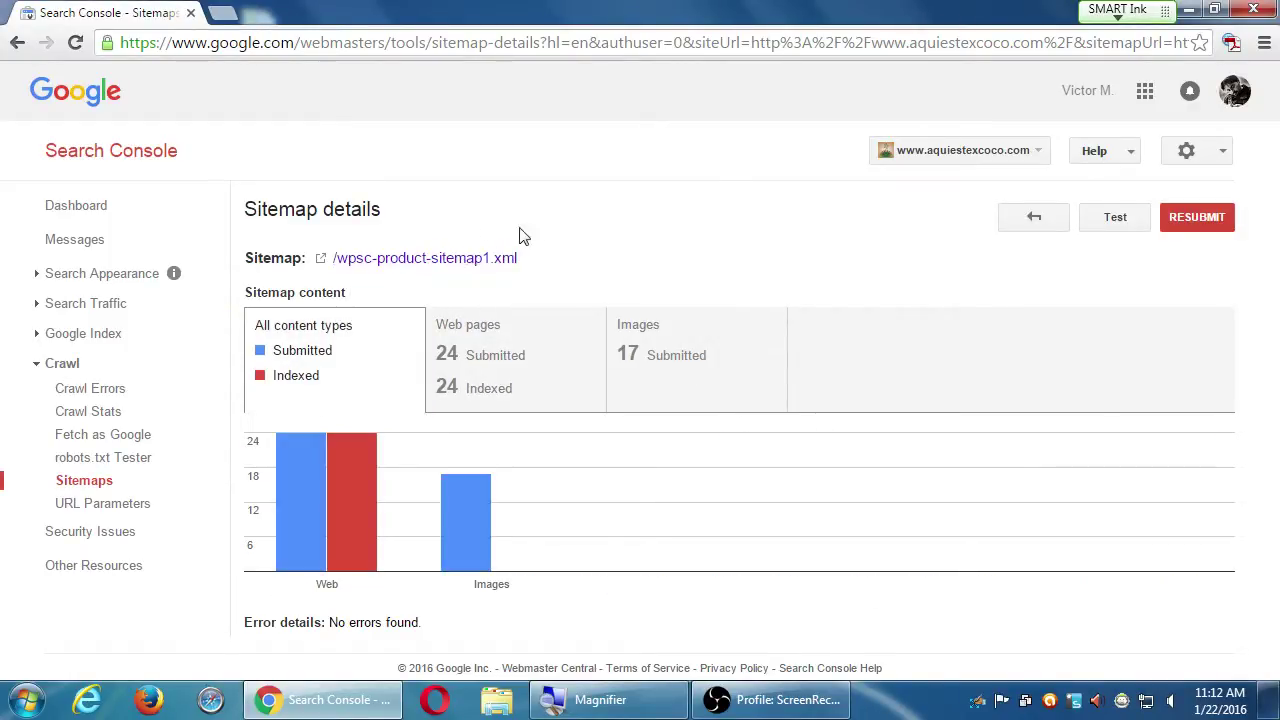
Return to the site dashboard and look through the reports under Search Appearance and Search Traffic
{"action": "left_click", "coordinate": [107, 208]}
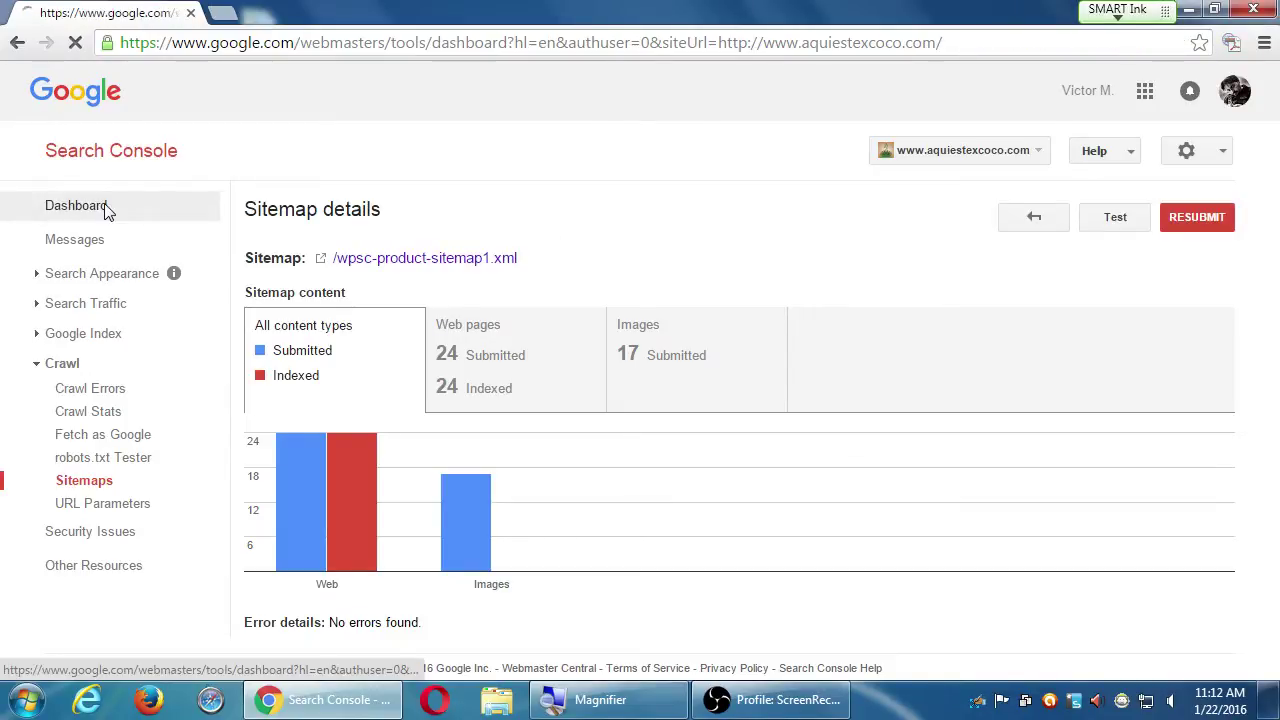
{"action": "left_click", "coordinate": [35, 279]}
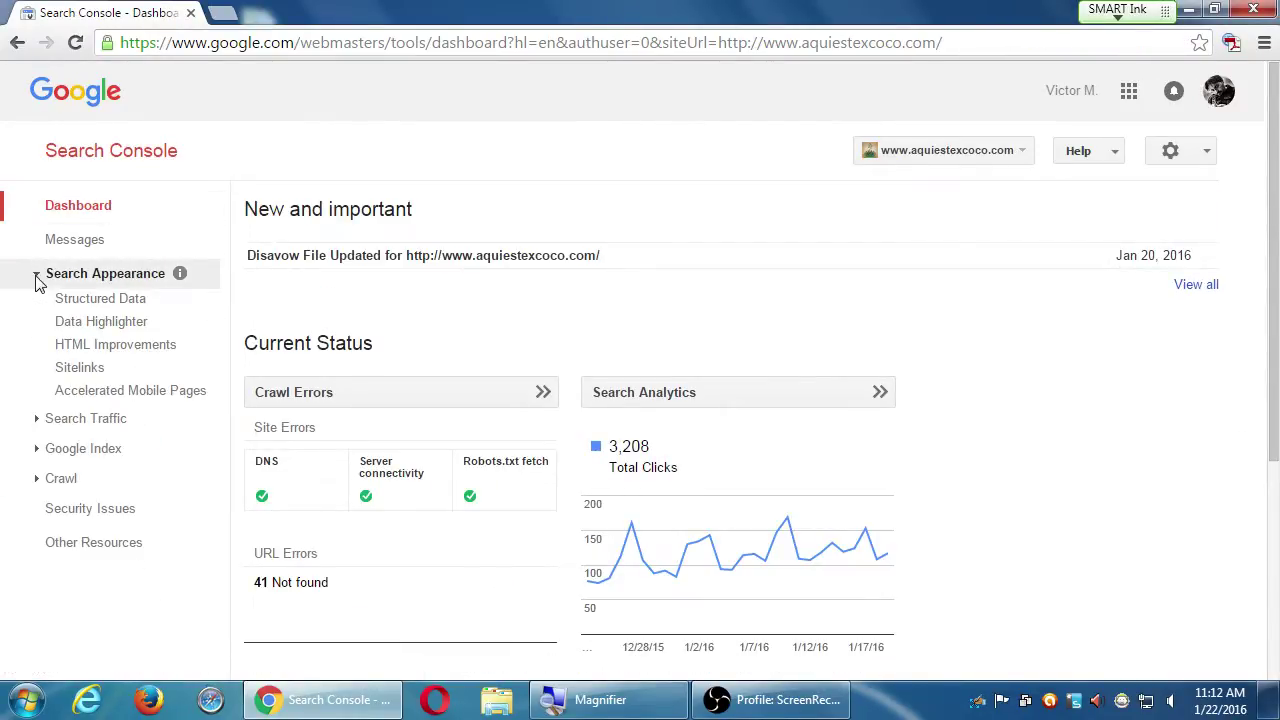
{"action": "left_click", "coordinate": [35, 280]}
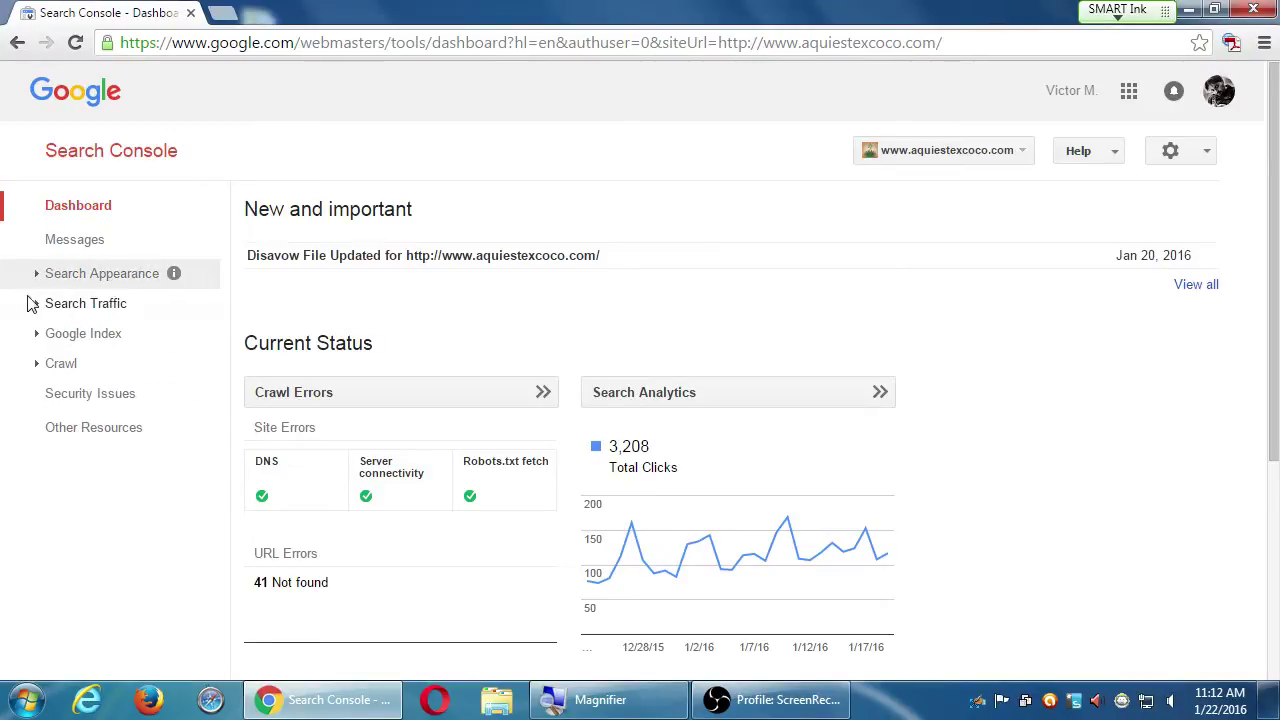
{"action": "left_click", "coordinate": [38, 304]}
{"action": "left_click", "coordinate": [40, 305]}
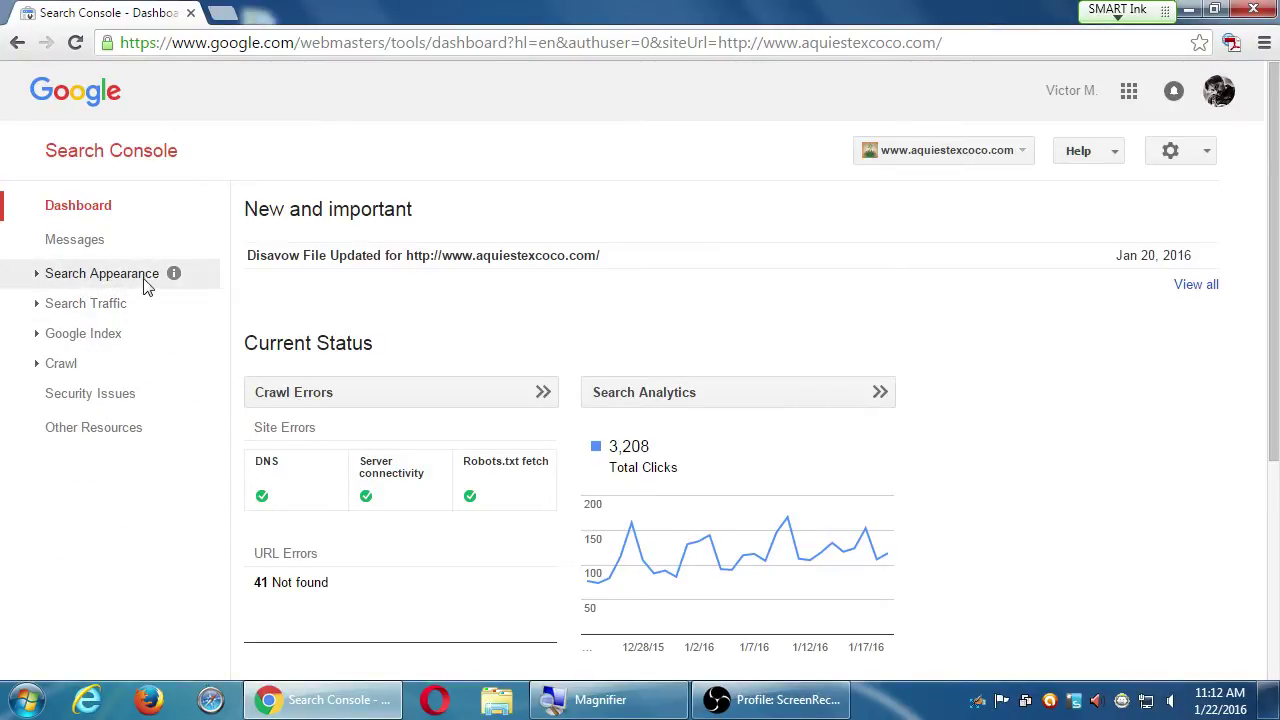
Open the Search Appearance Overview and read the explanation of how Sitelinks are generated
{"action": "left_click", "coordinate": [173, 274]}
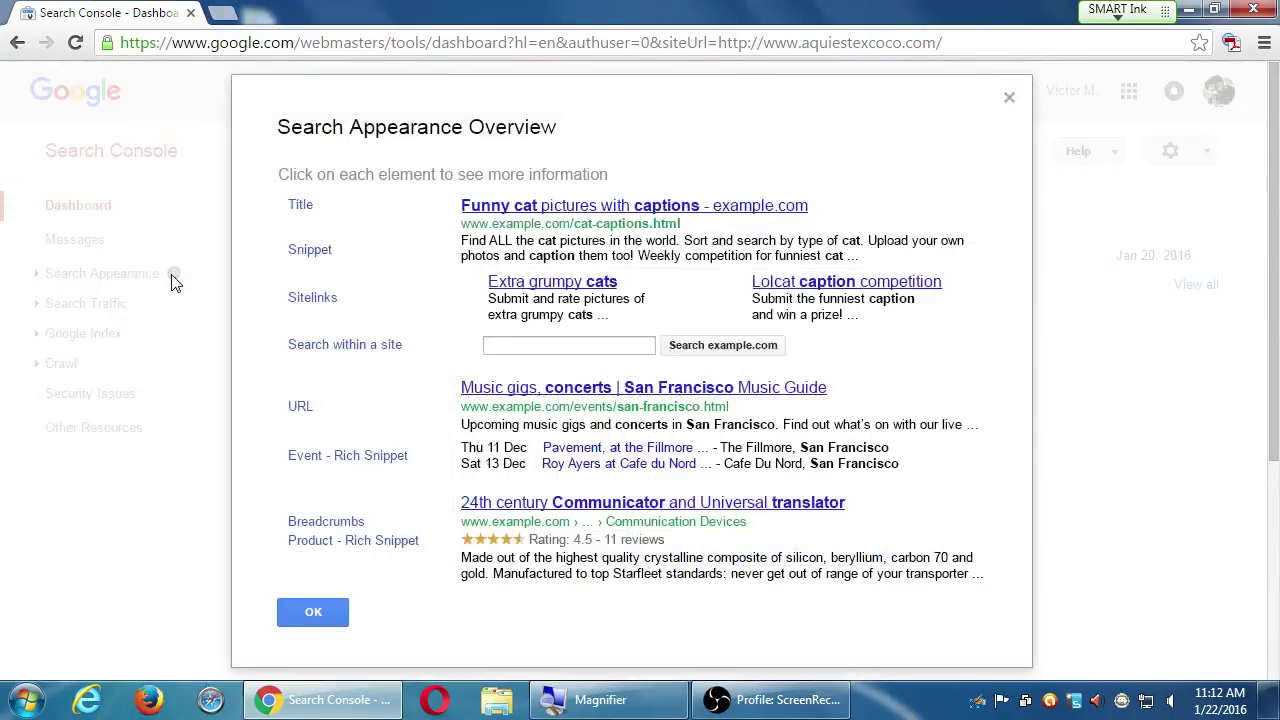
{"action": "left_click", "coordinate": [320, 614]}
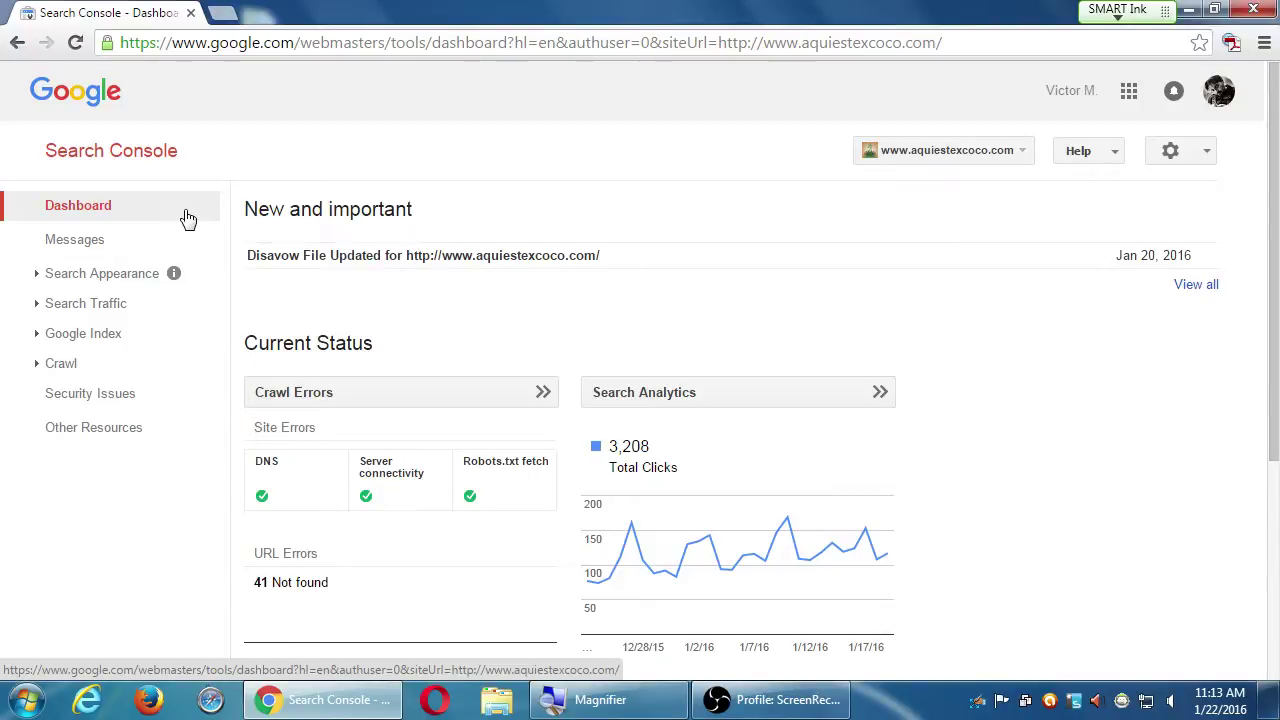
{"action": "left_click", "coordinate": [174, 274]}
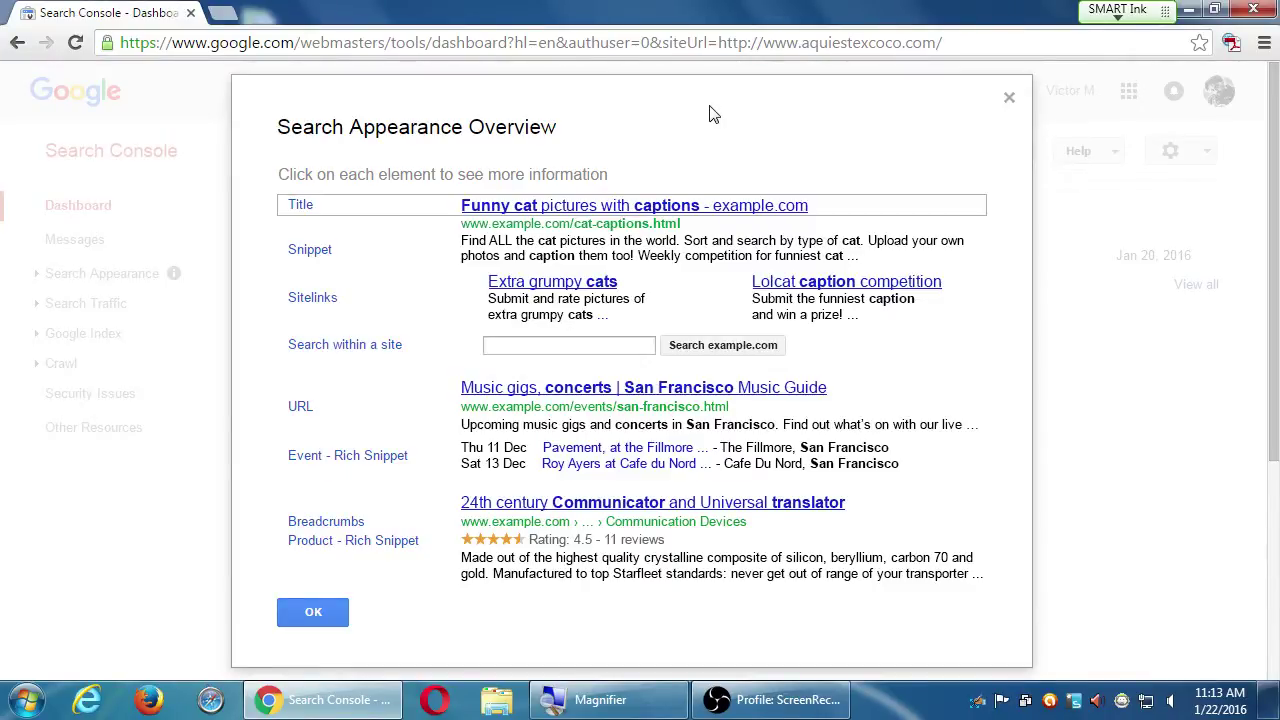
{"action": "left_click", "coordinate": [322, 304]}
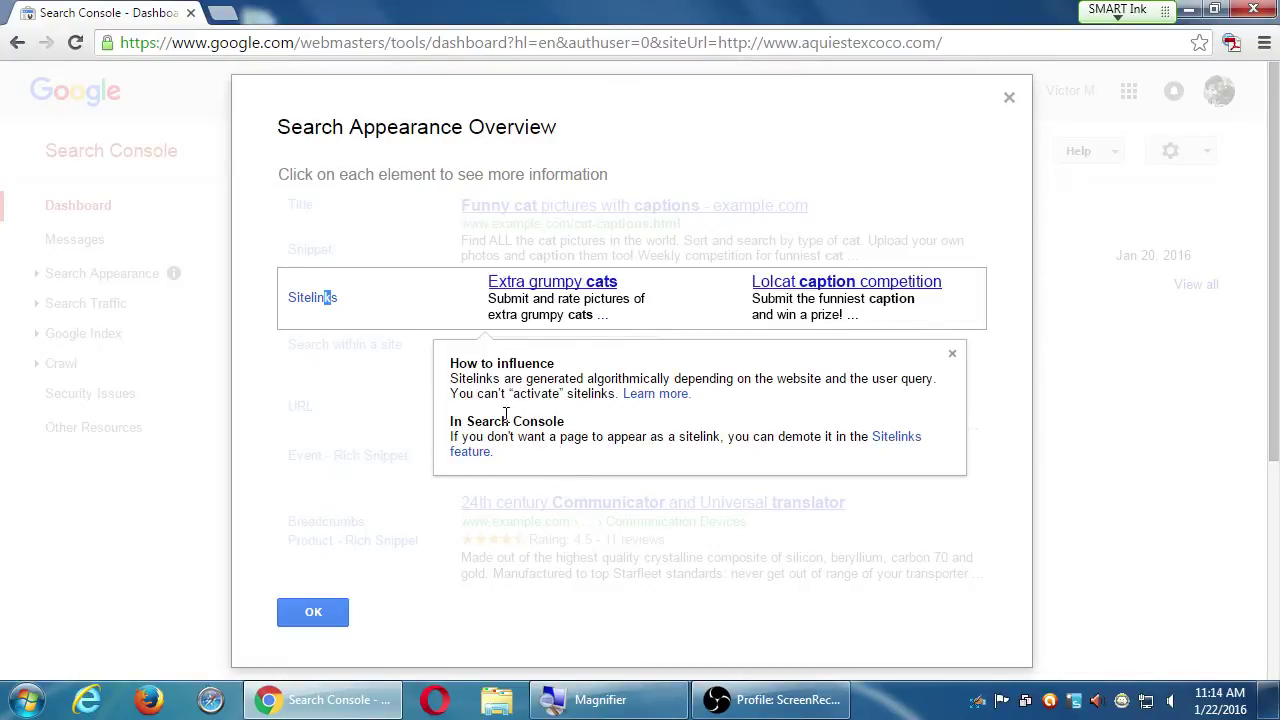
{"action": "left_click_drag", "start_coordinate": [509, 394], "coordinate": [570, 397]}
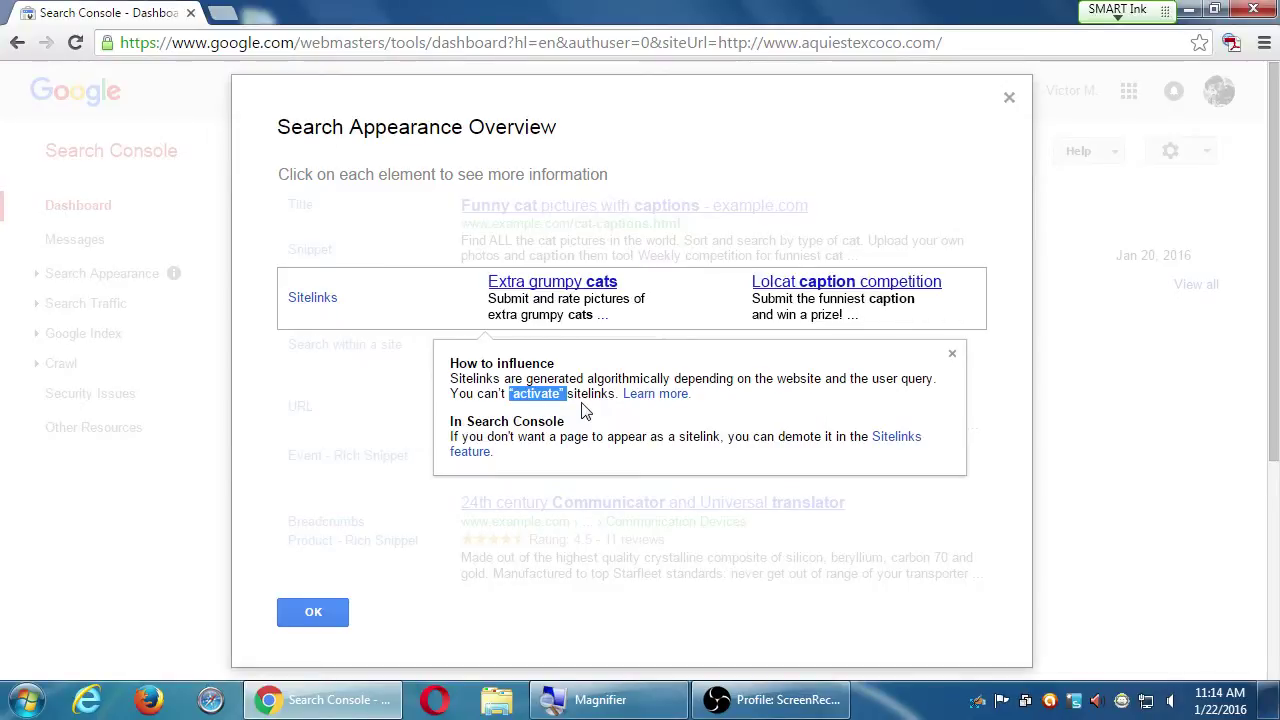
{"action": "scroll", "coordinate": [585, 412], "scroll_direction": "down", "scroll_amount": 1}
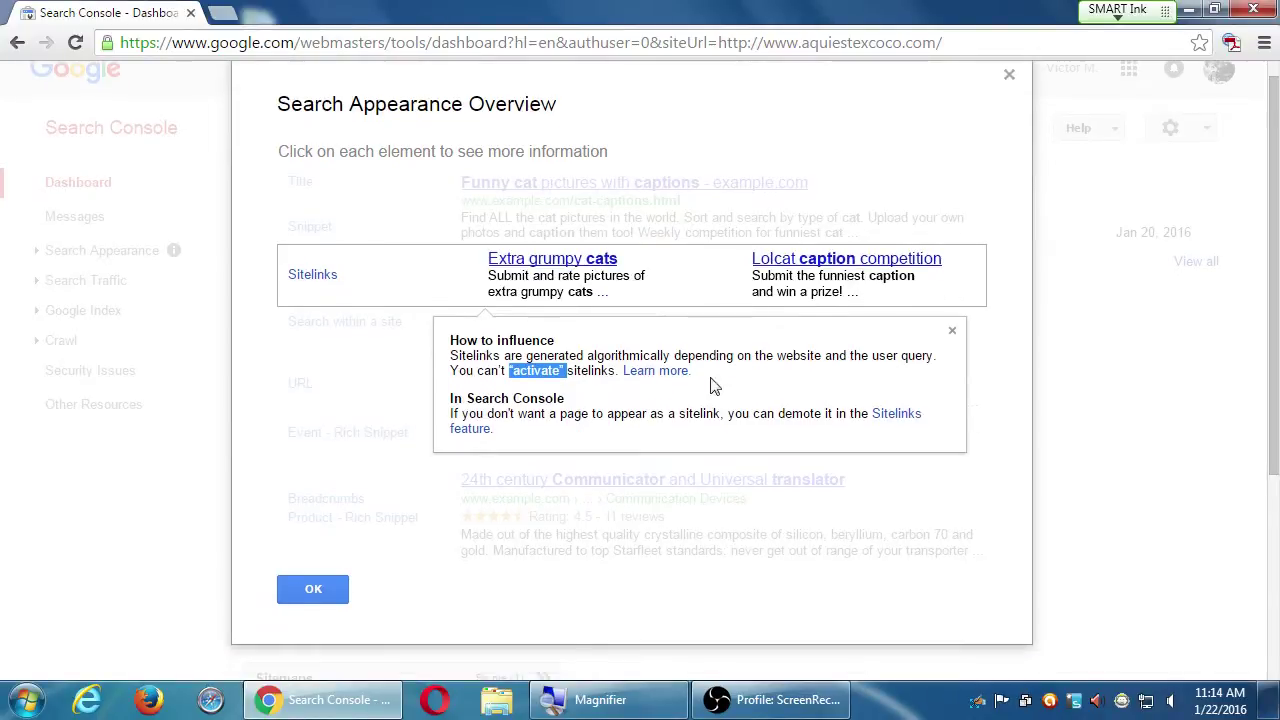
{"action": "left_click", "coordinate": [951, 333]}
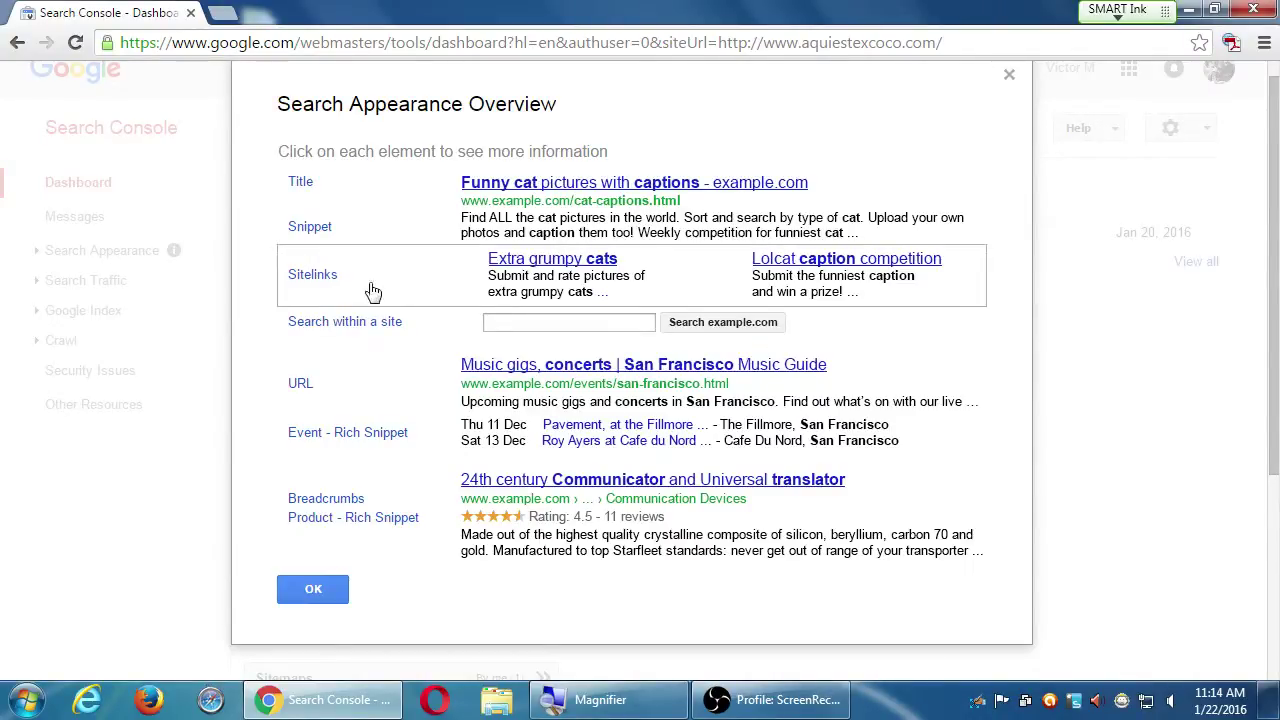
Read the "Search within a site" explanation and close the Search Appearance Overview
{"action": "left_click", "coordinate": [378, 320]}
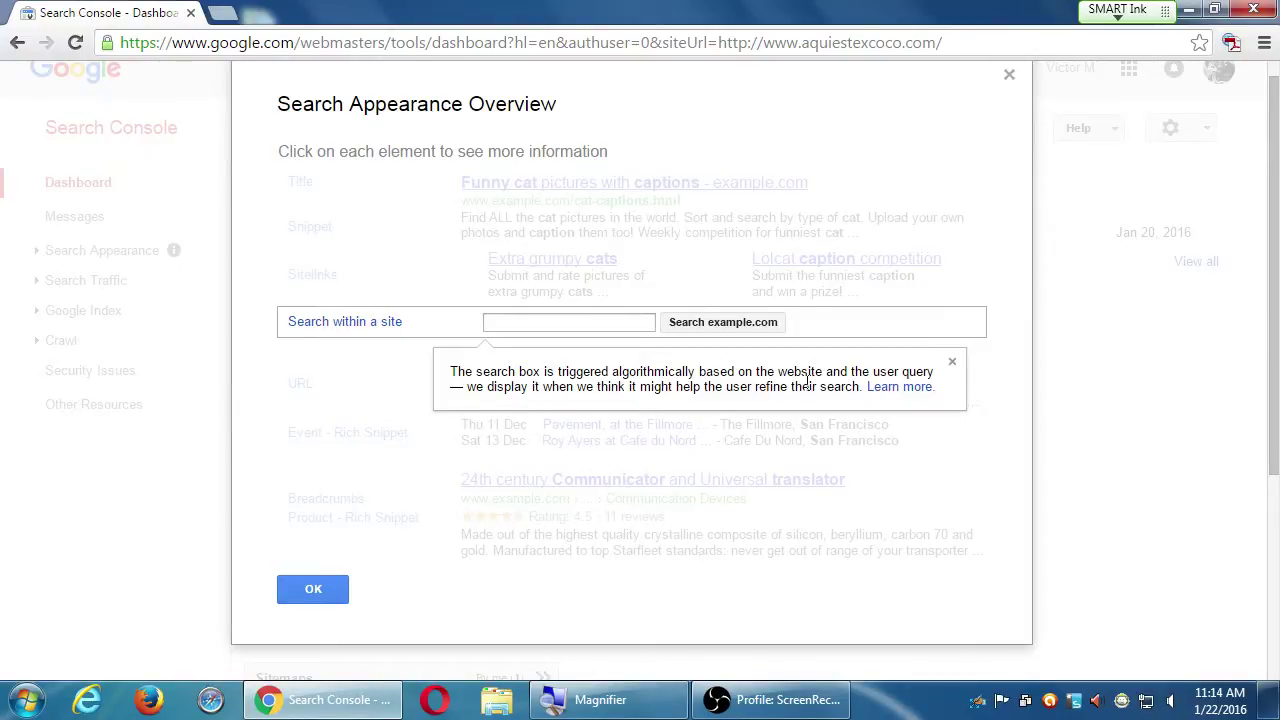
{"action": "left_click", "coordinate": [350, 374]}
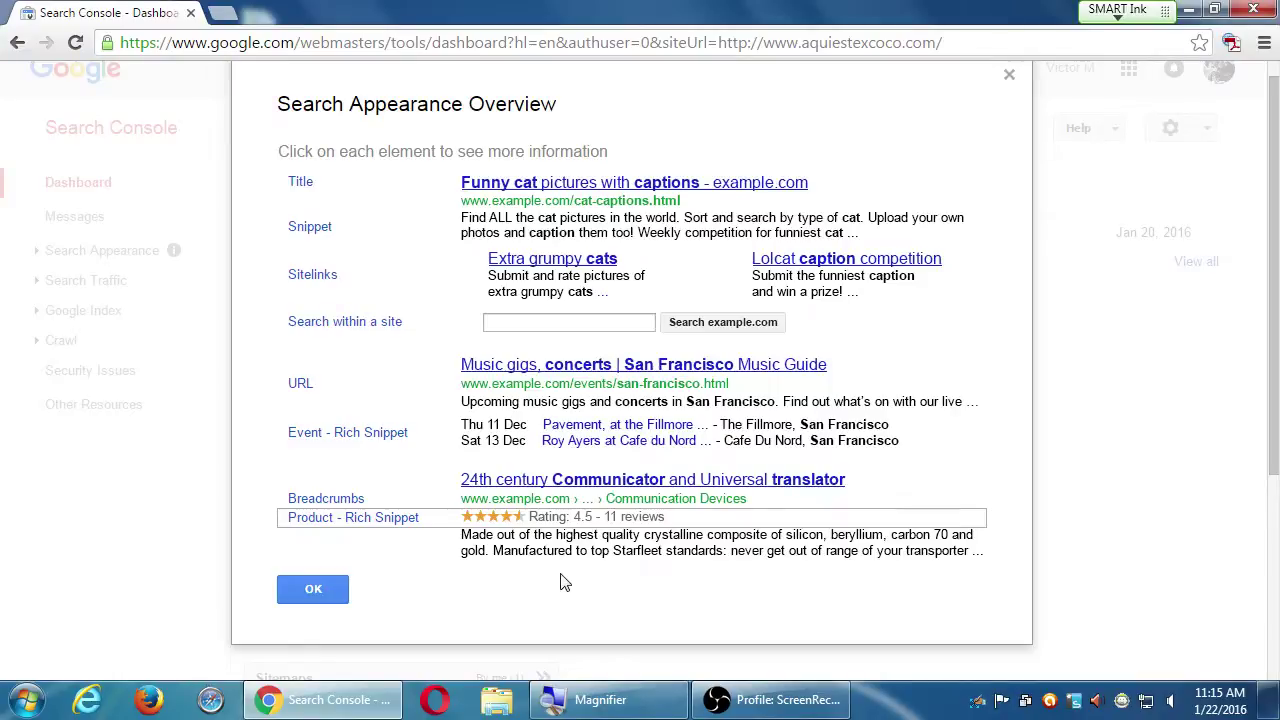
{"action": "left_click", "coordinate": [341, 596]}
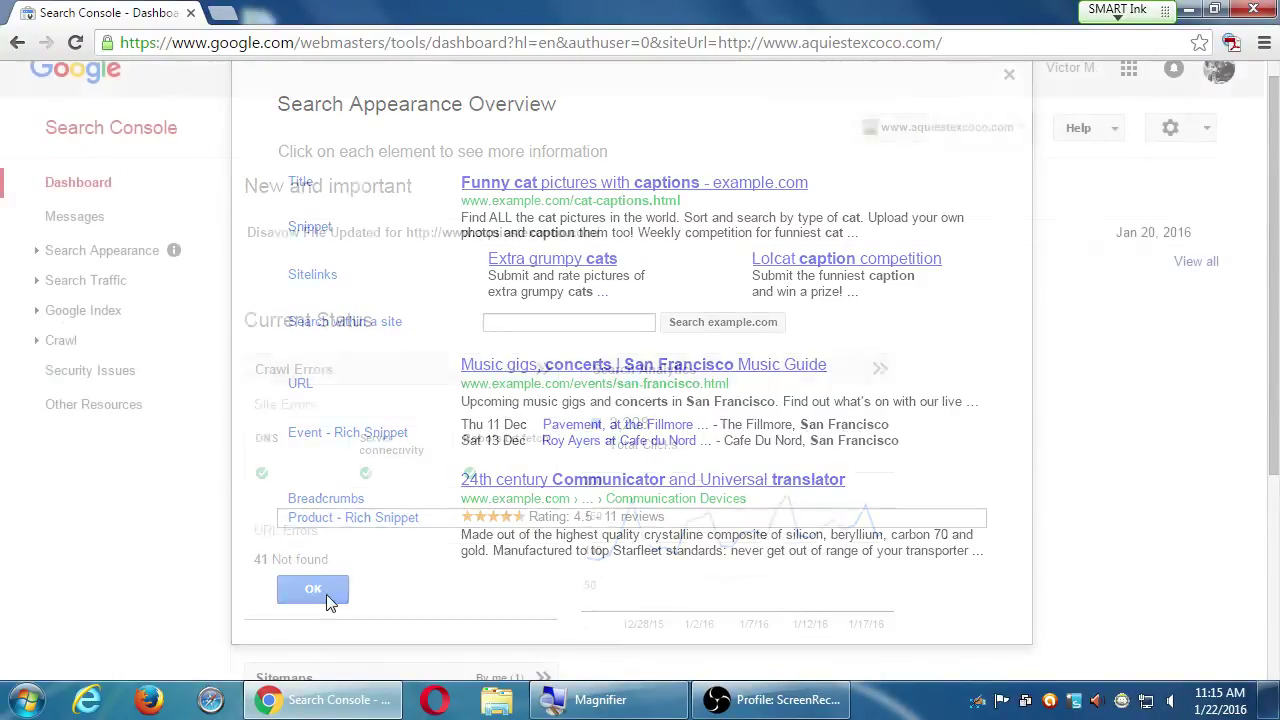
Examine which reports are grouped under Search Appearance, Search Traffic and Google Index, collapsing each section after viewing
{"action": "left_click", "coordinate": [38, 252]}
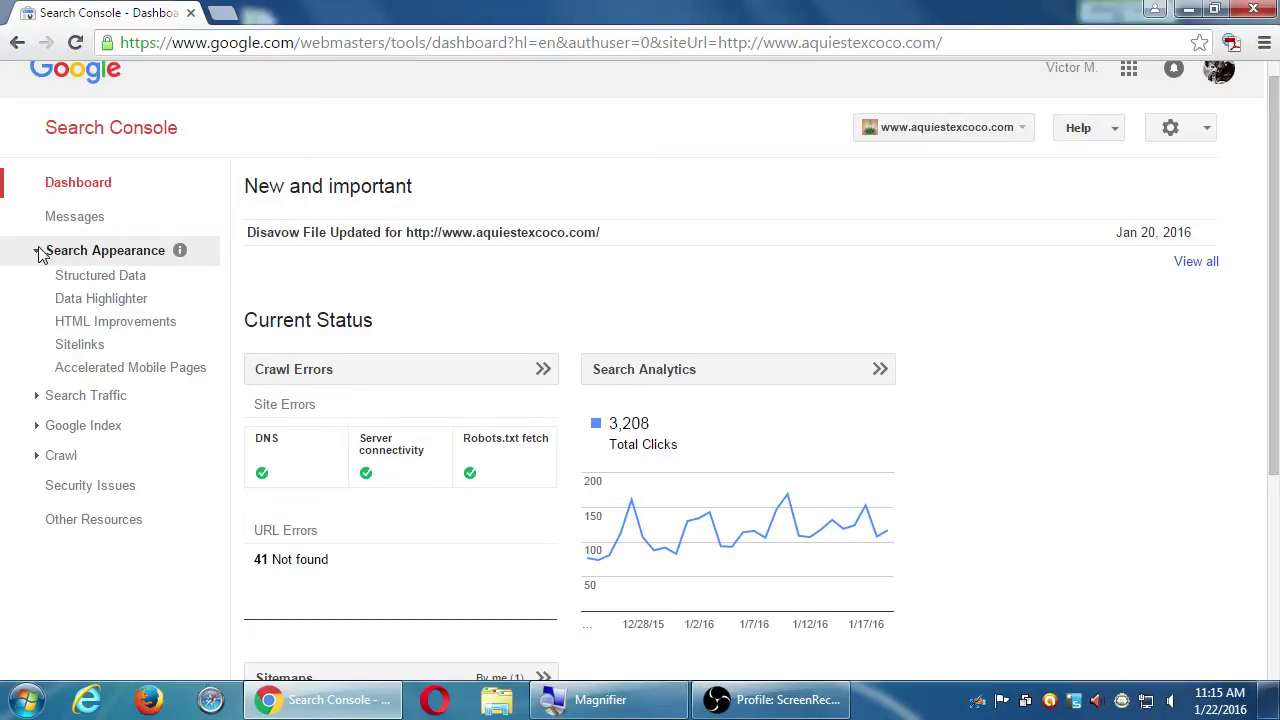
{"action": "left_click", "coordinate": [38, 252]}
{"action": "left_click", "coordinate": [40, 281]}
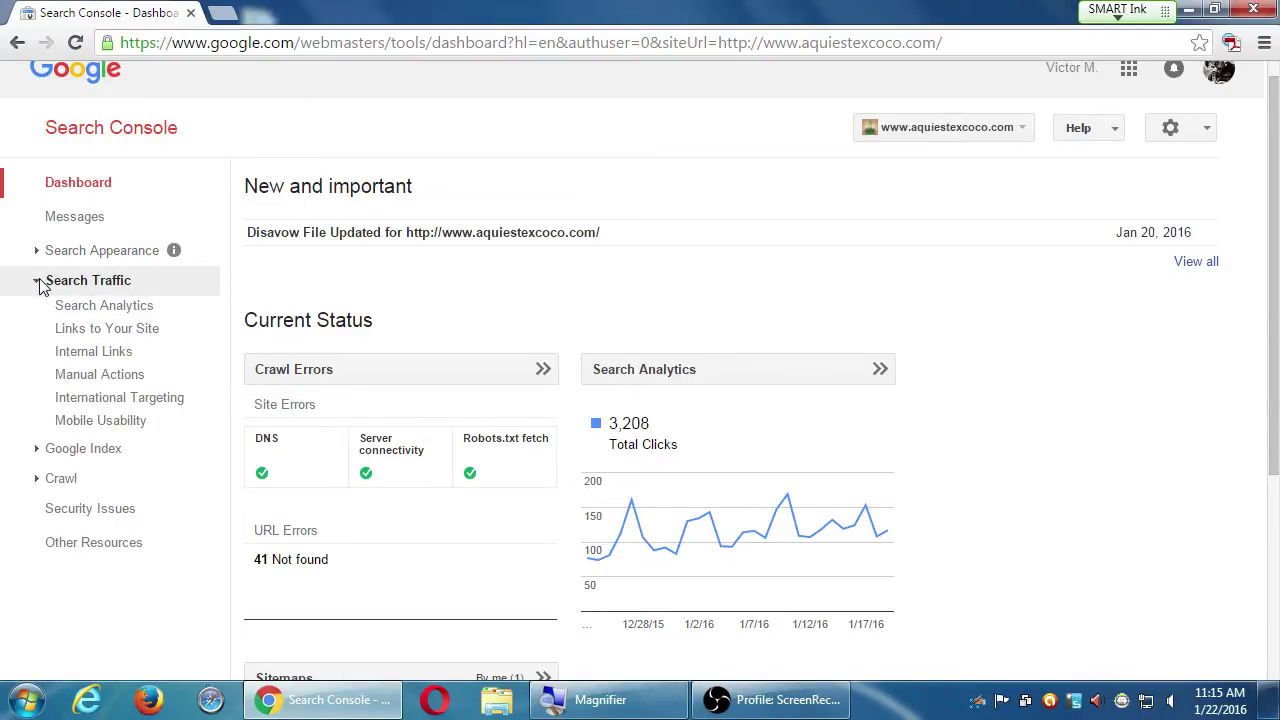
{"action": "left_click", "coordinate": [40, 283]}
{"action": "left_click", "coordinate": [40, 313]}
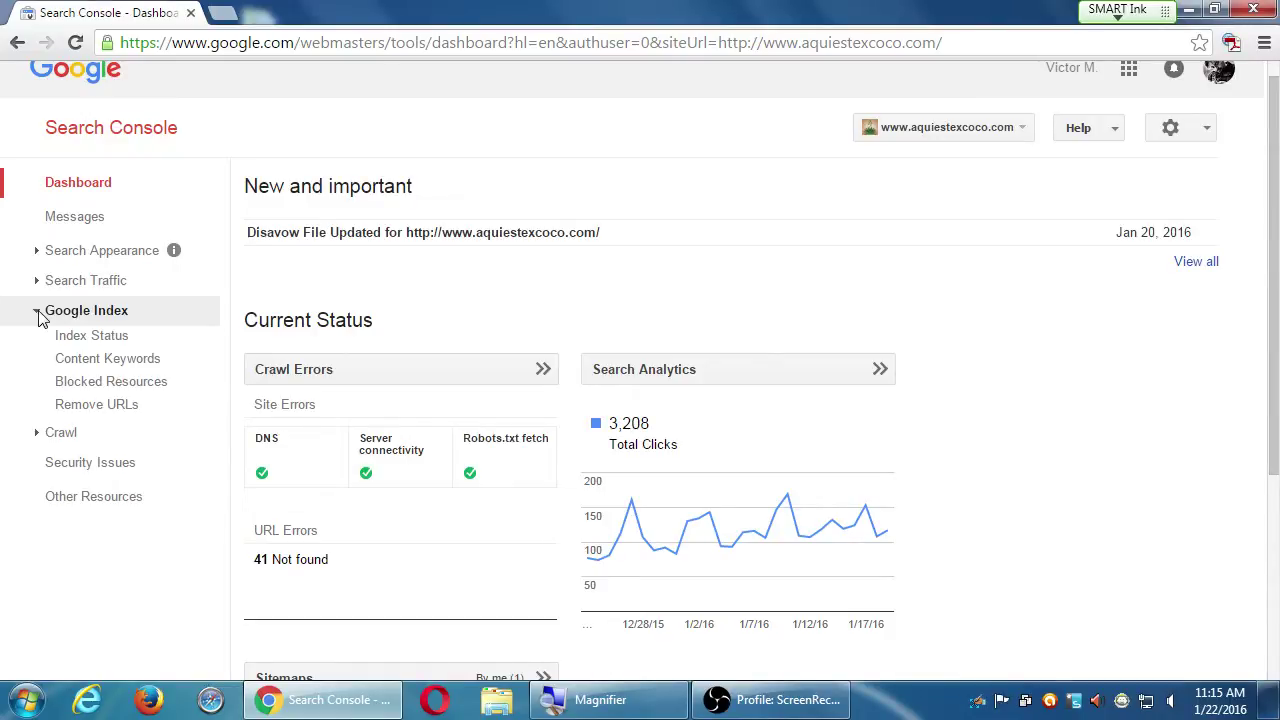
{"action": "left_click", "coordinate": [40, 314]}
{"action": "left_click", "coordinate": [40, 284]}
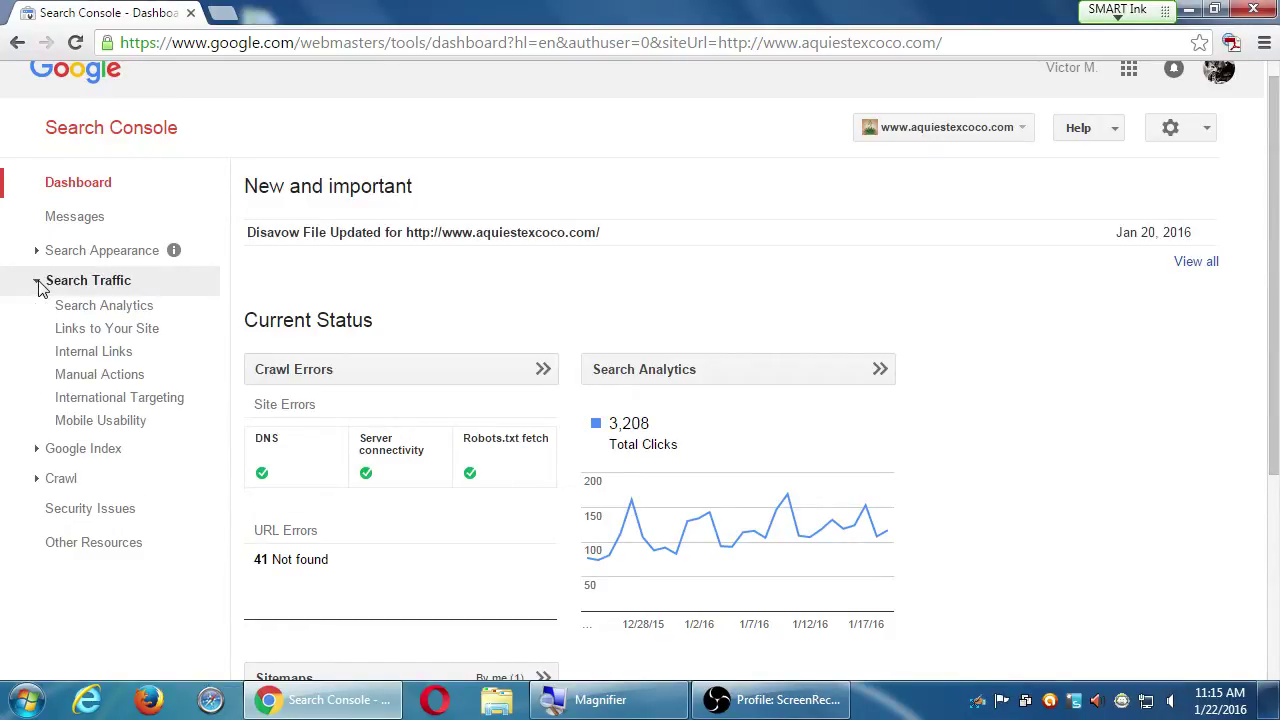
{"action": "left_click", "coordinate": [39, 283]}
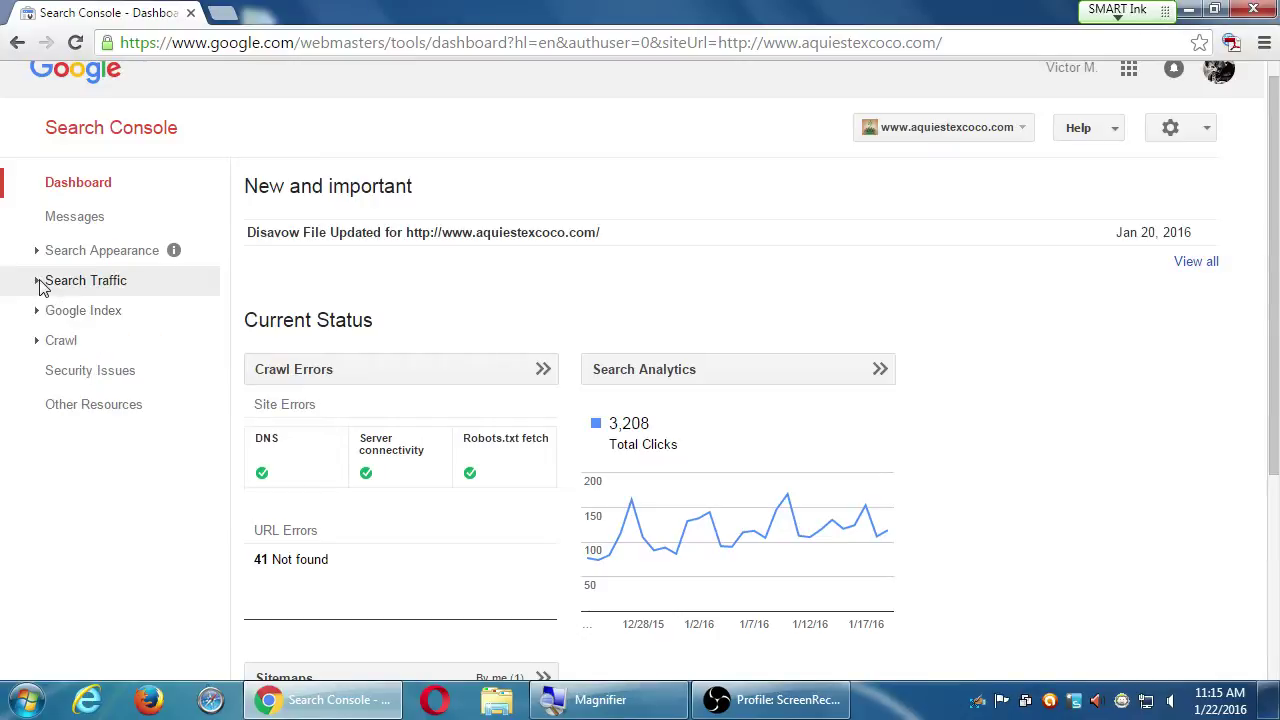
Open the Fetch as Google report under Crawl and check the available device types, leaving Desktop selected
{"action": "left_click", "coordinate": [42, 342]}
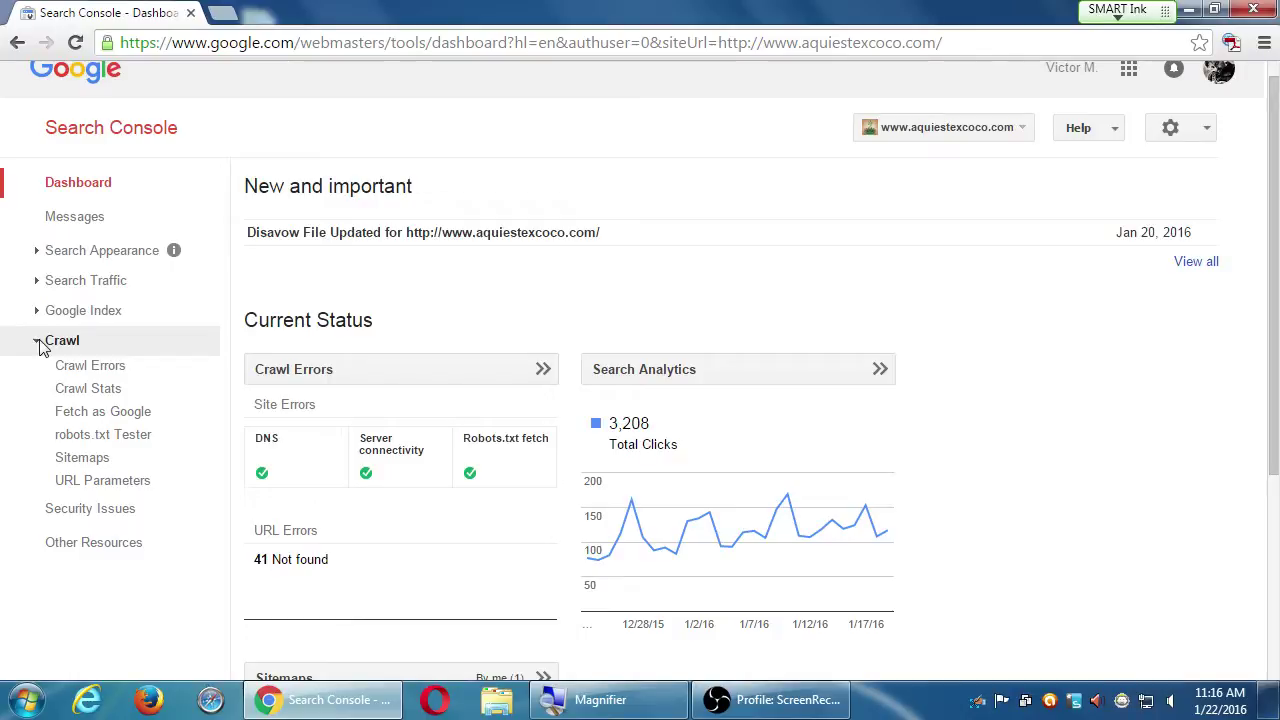
{"action": "left_click", "coordinate": [139, 413]}
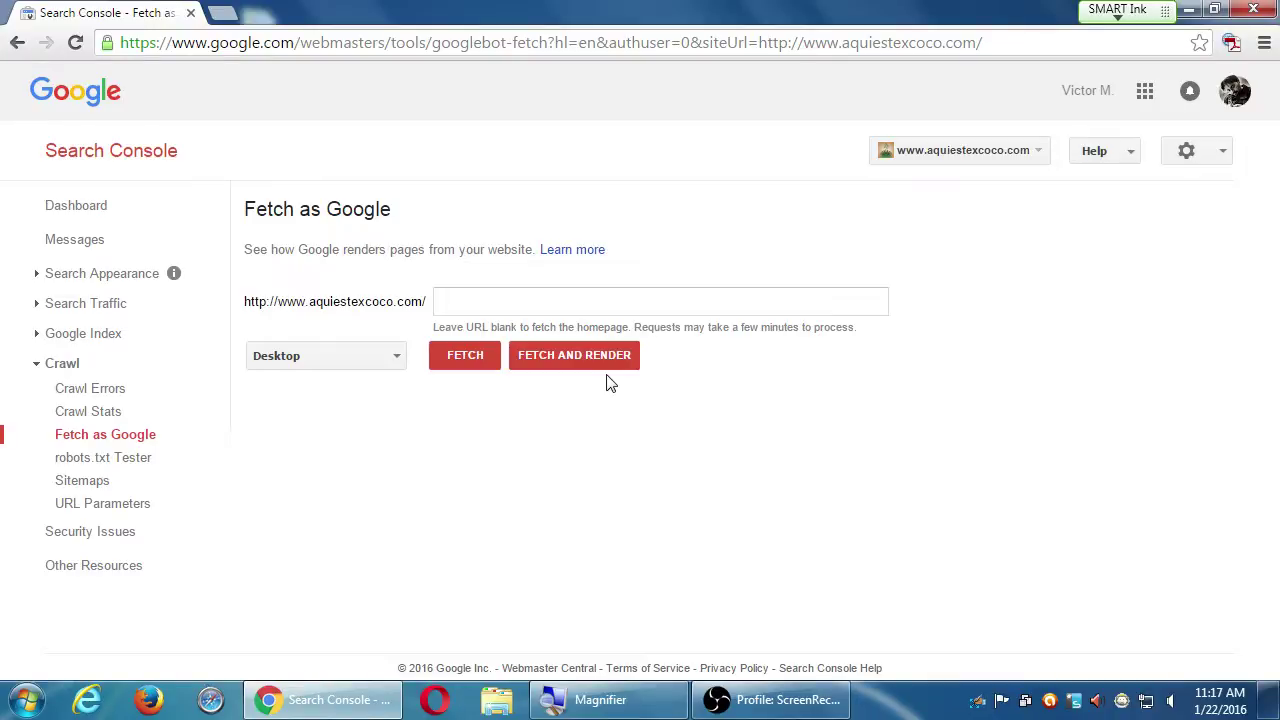
{"action": "left_click", "coordinate": [362, 367]}
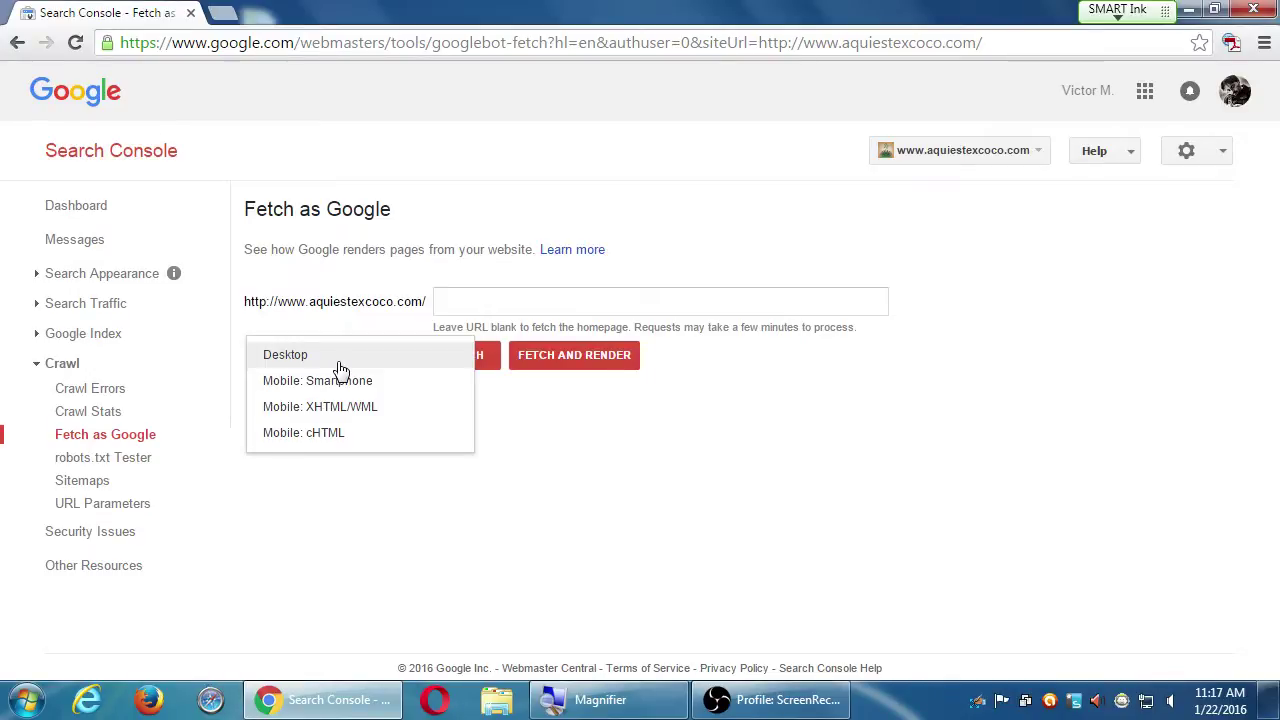
{"action": "left_click", "coordinate": [605, 502]}
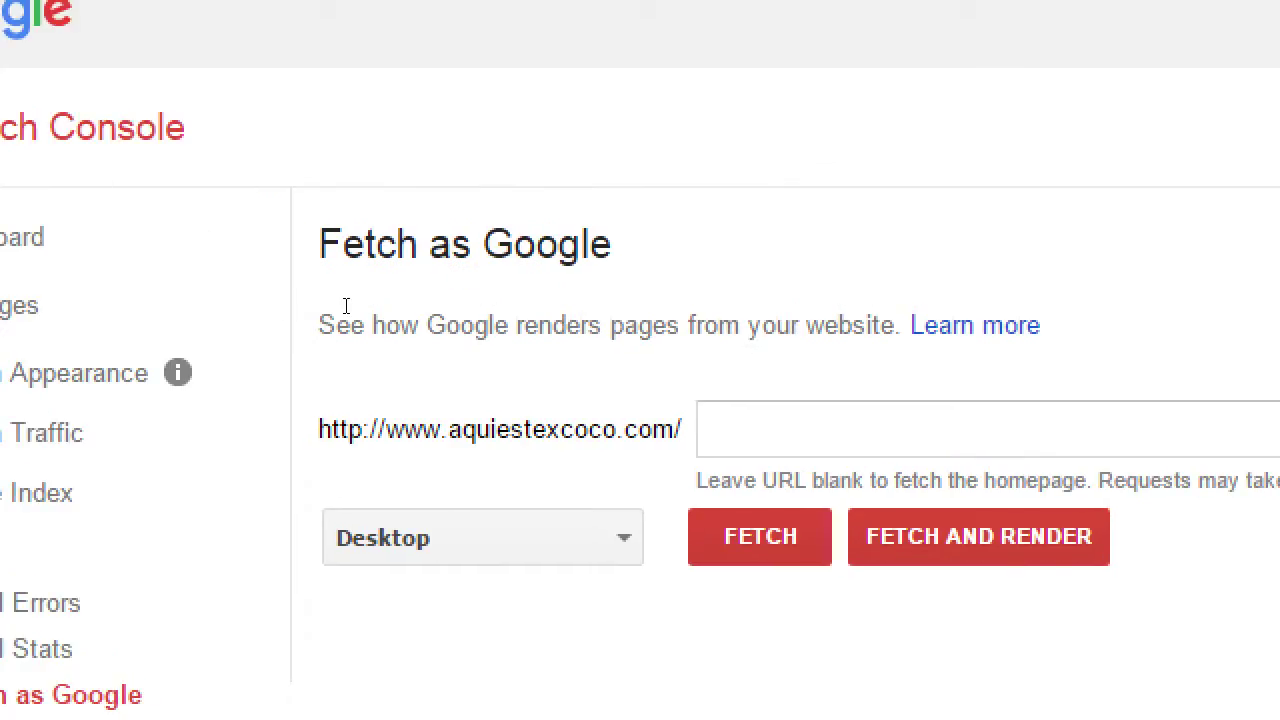
{"action": "key", "text": "Tab"}
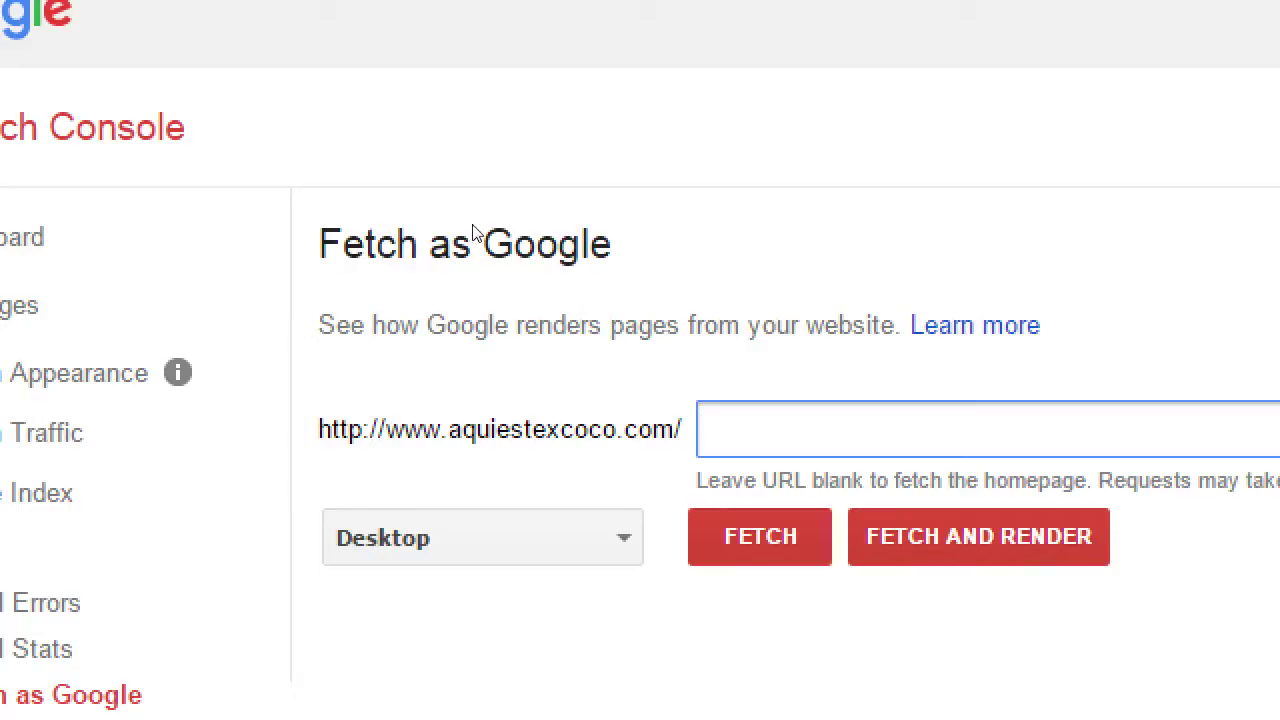
{"action": "type", "text": "blog/how"}
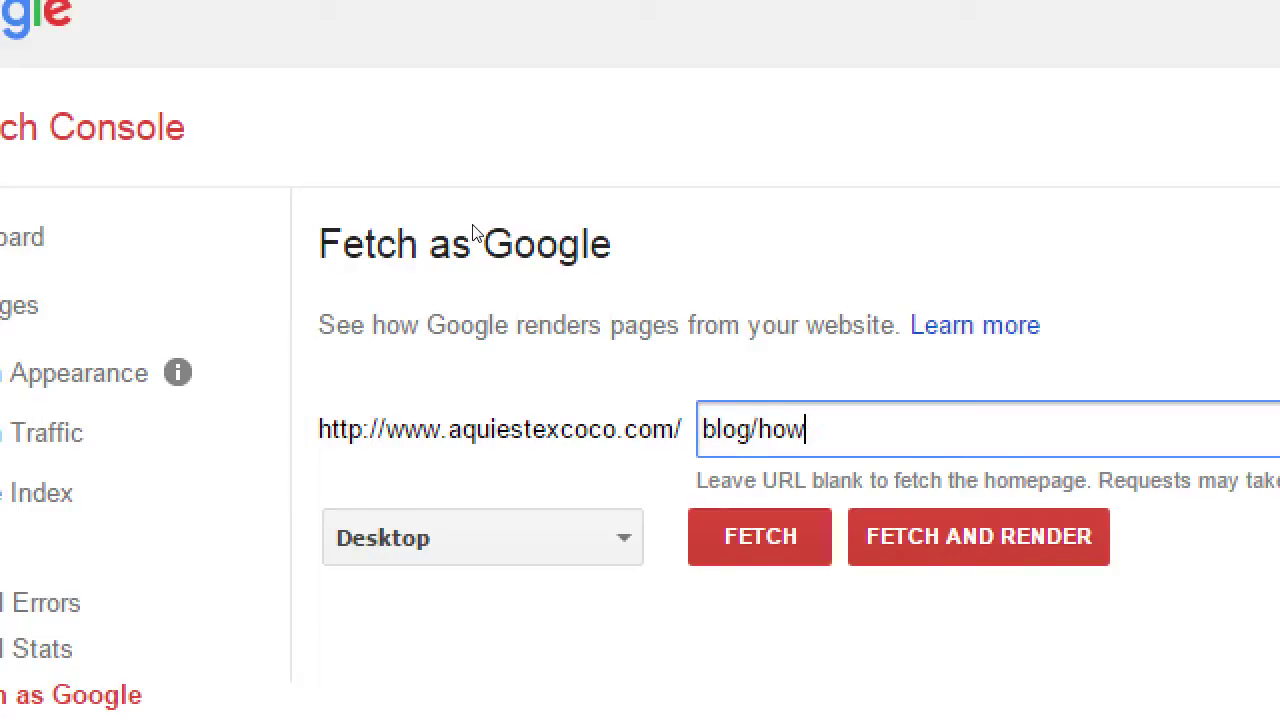
{"action": "type", "text": "-to-eat-c"}
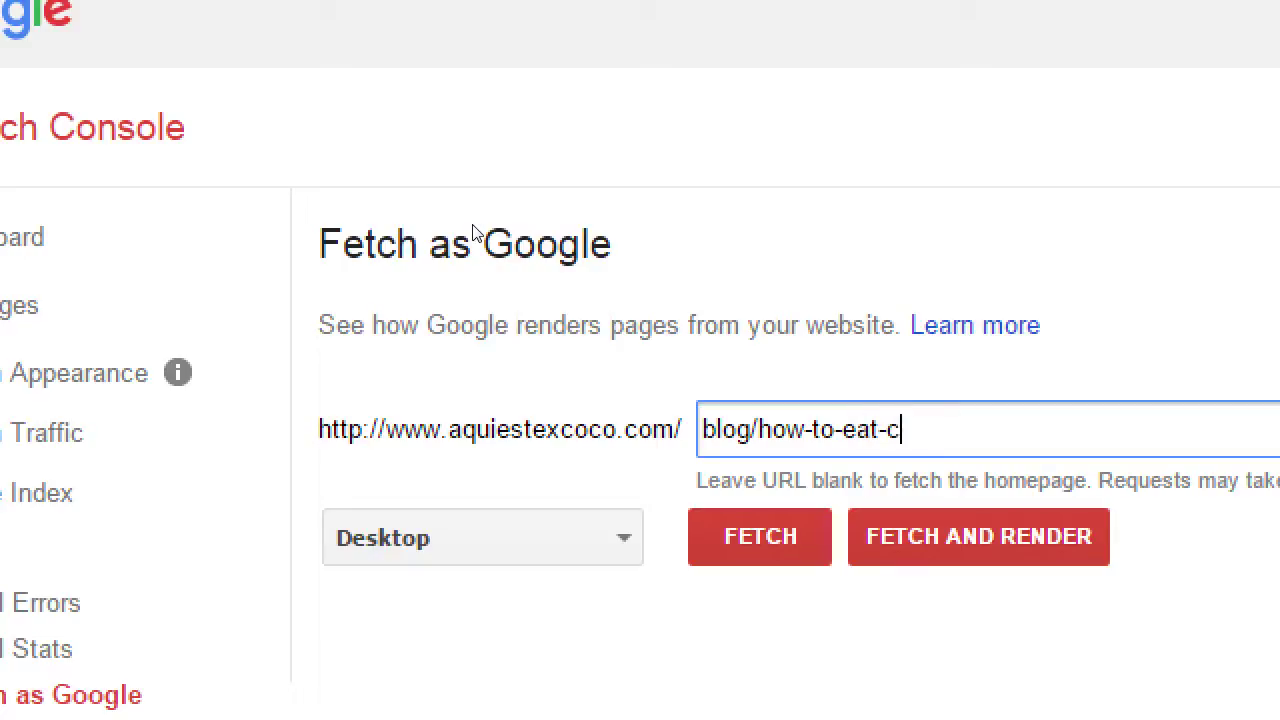
{"action": "type", "text": "rickets.htm;l"}
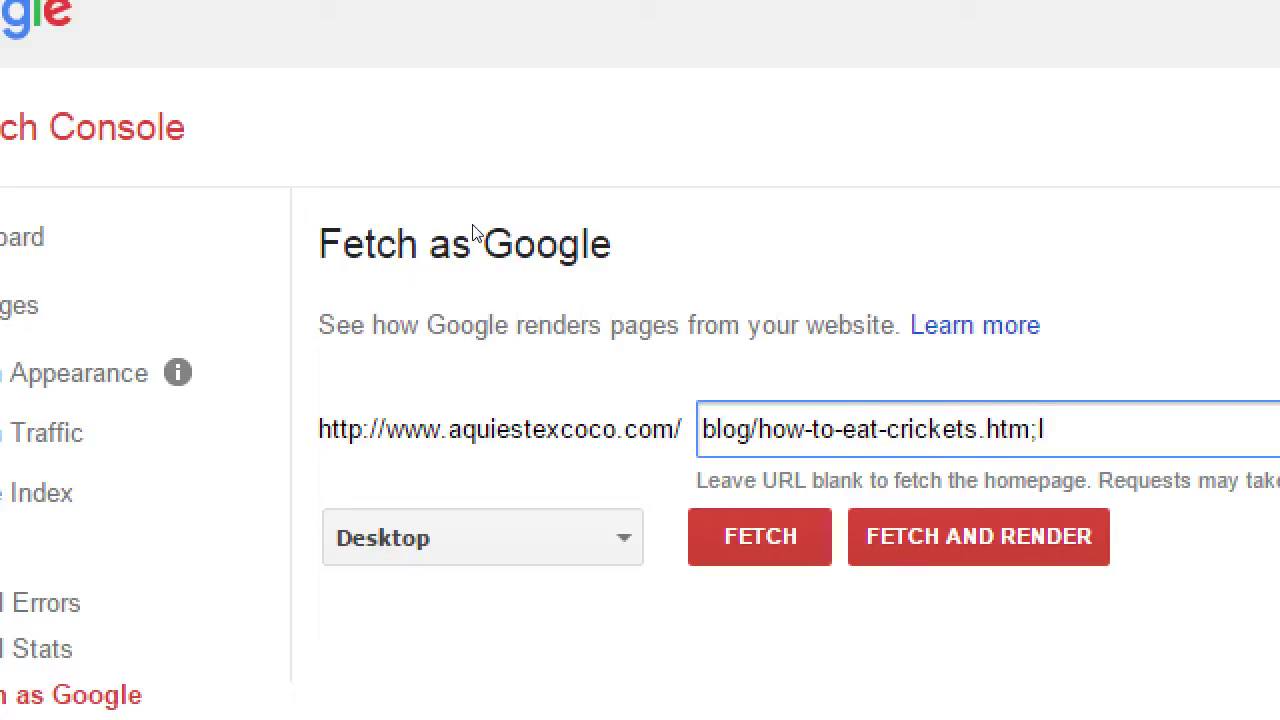
{"action": "key", "text": "BackSpace"}
{"action": "type", "text": "l"}
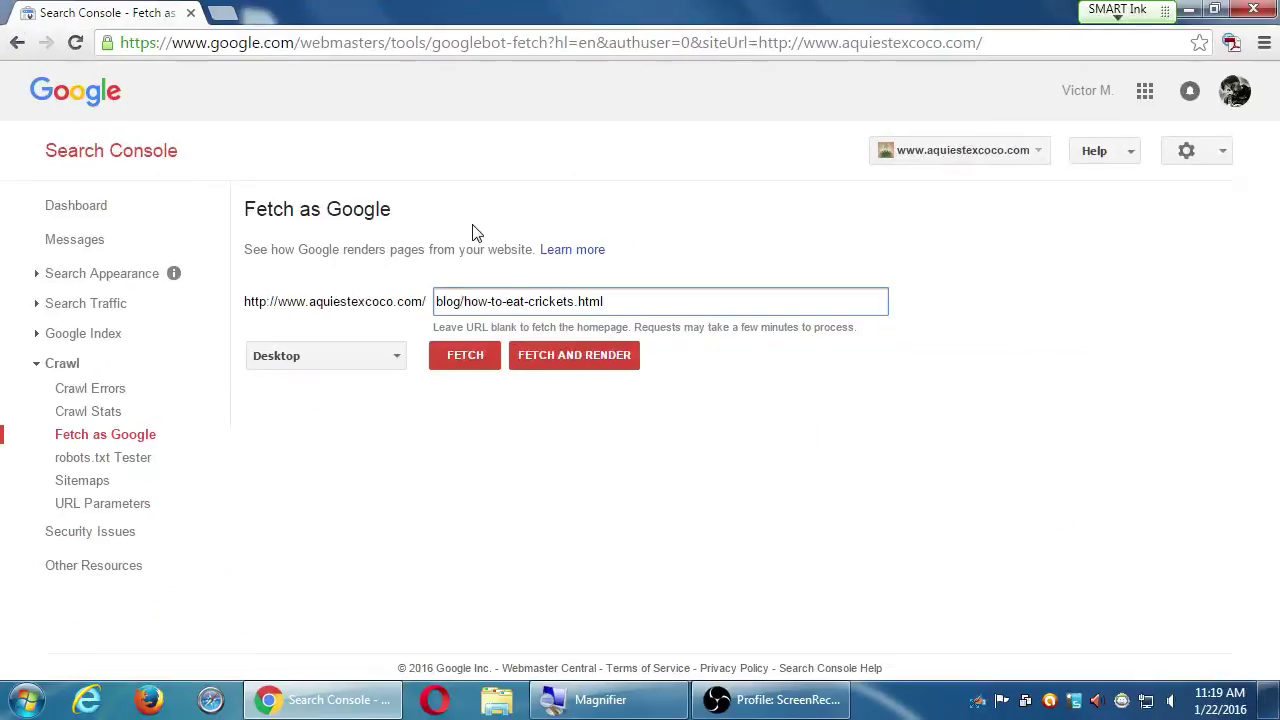
Open the Learn more article on Fetch as Google, skim it through to the resource fetch errors, and return to Search Console
{"action": "left_click", "coordinate": [556, 251]}
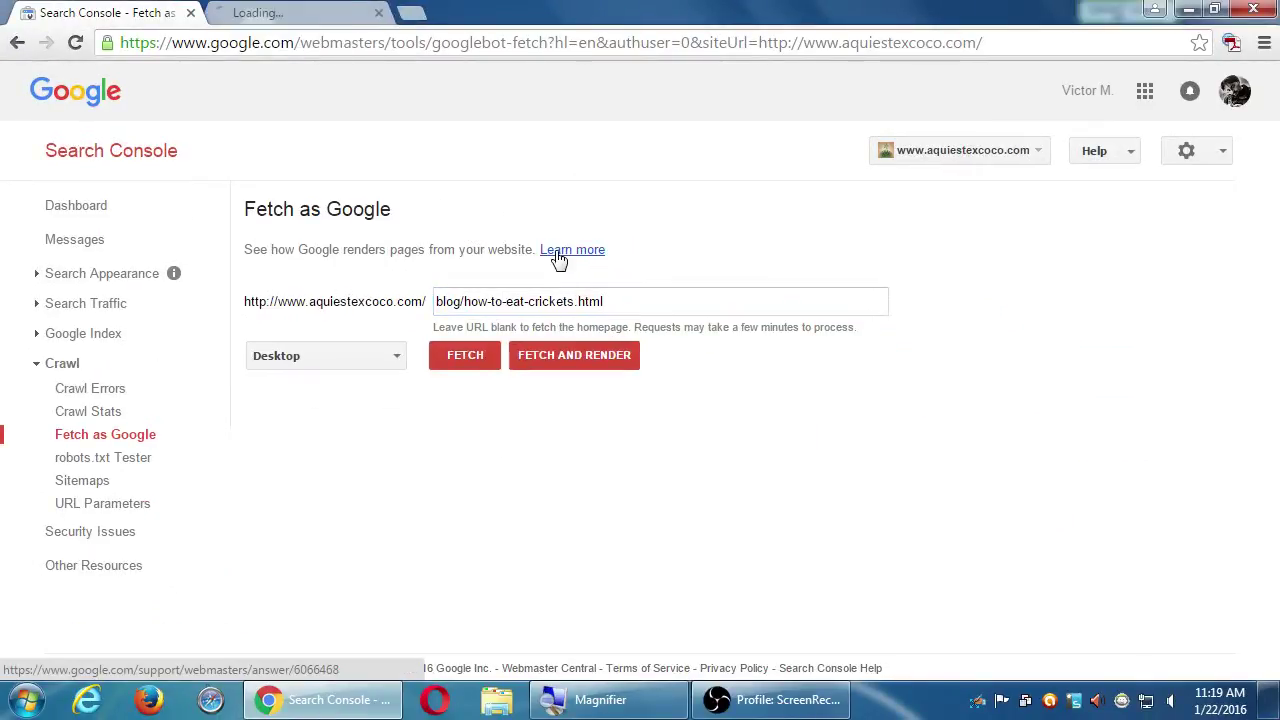
{"action": "left_click", "coordinate": [300, 12]}
{"action": "scroll", "coordinate": [357, 234], "scroll_direction": "down", "scroll_amount": 1}
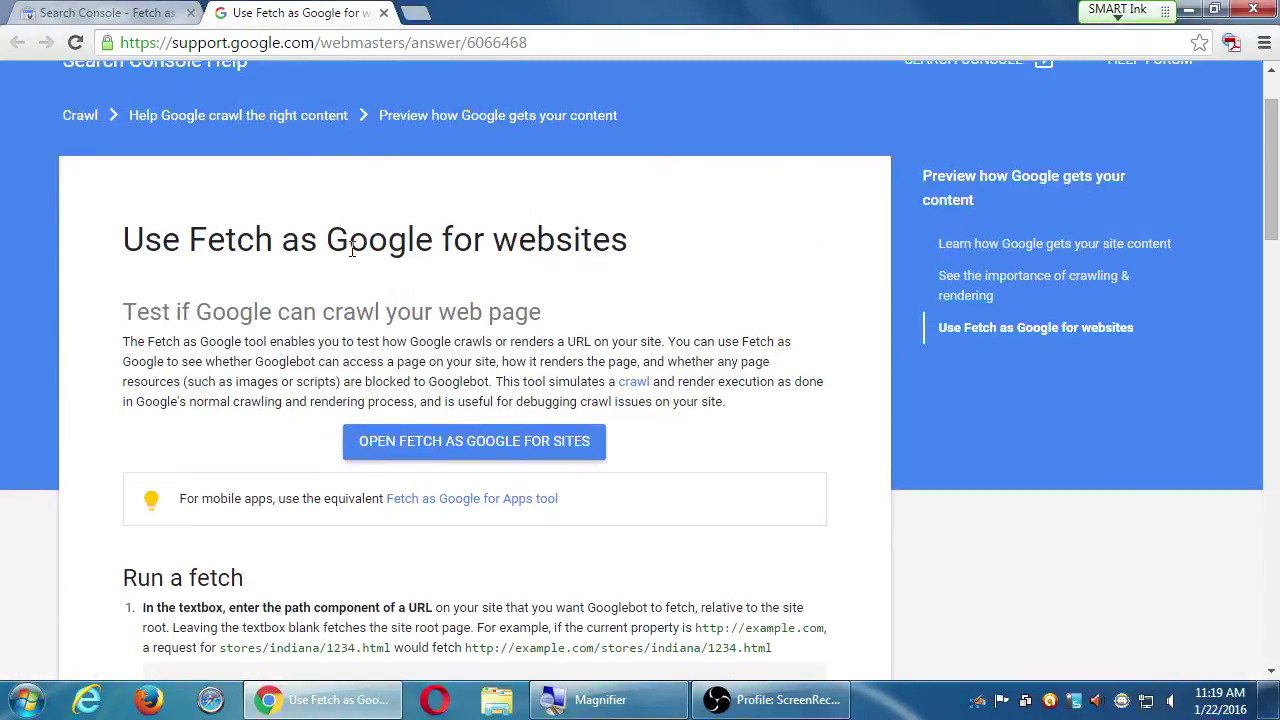
{"action": "scroll", "coordinate": [208, 310], "scroll_direction": "down", "scroll_amount": 3}
{"action": "scroll", "coordinate": [200, 315], "scroll_direction": "down", "scroll_amount": 8}
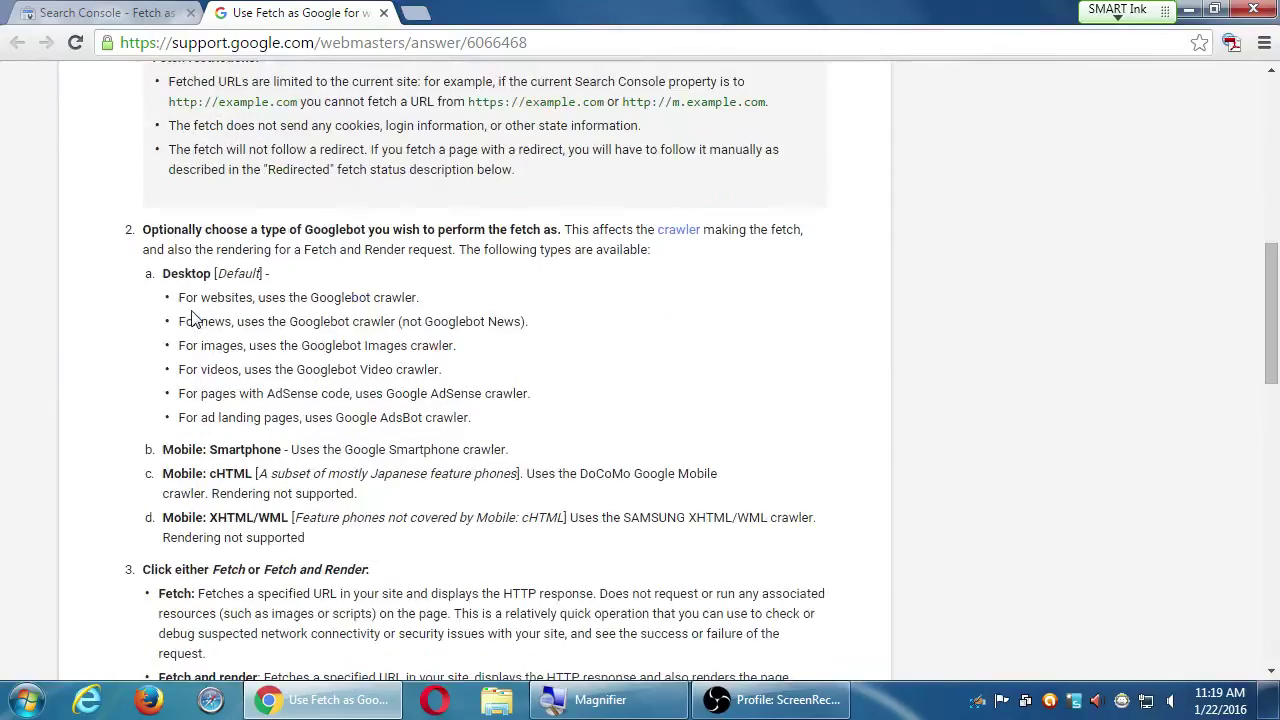
{"action": "scroll", "coordinate": [196, 318], "scroll_direction": "down", "scroll_amount": 3}
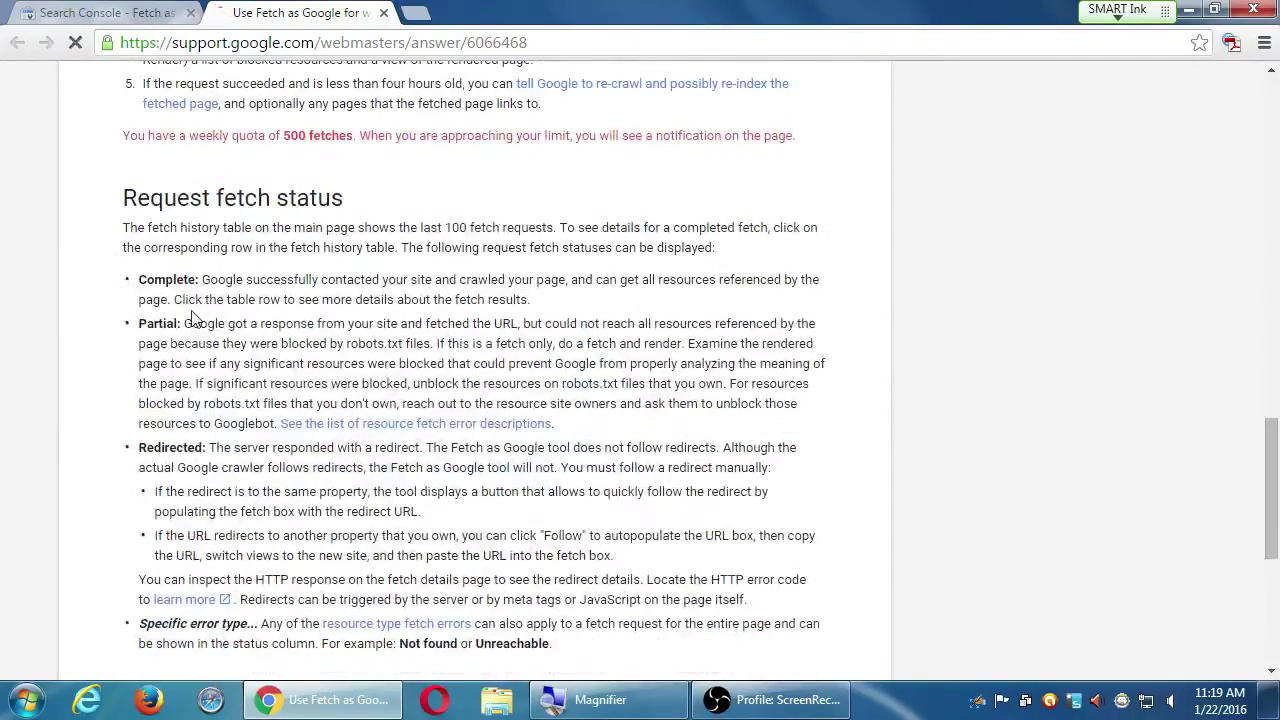
{"action": "scroll", "coordinate": [193, 319], "scroll_direction": "down", "scroll_amount": 5}
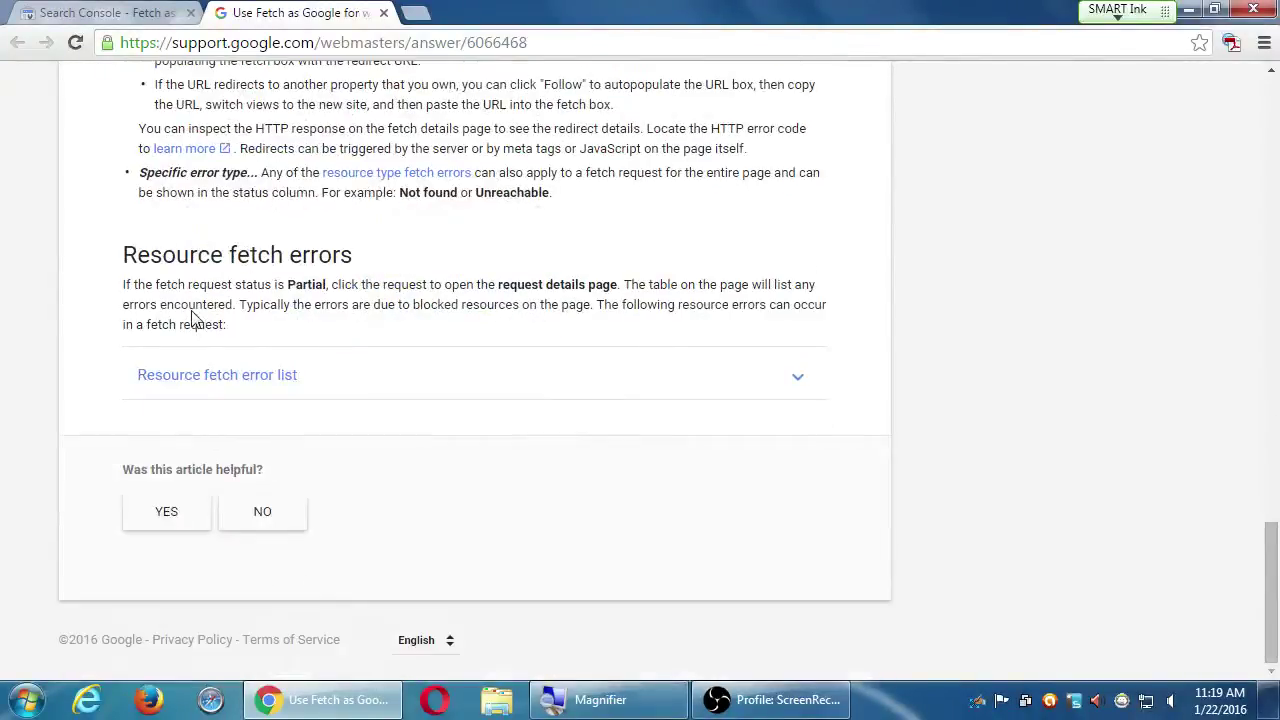
{"action": "left_click", "coordinate": [83, 9]}
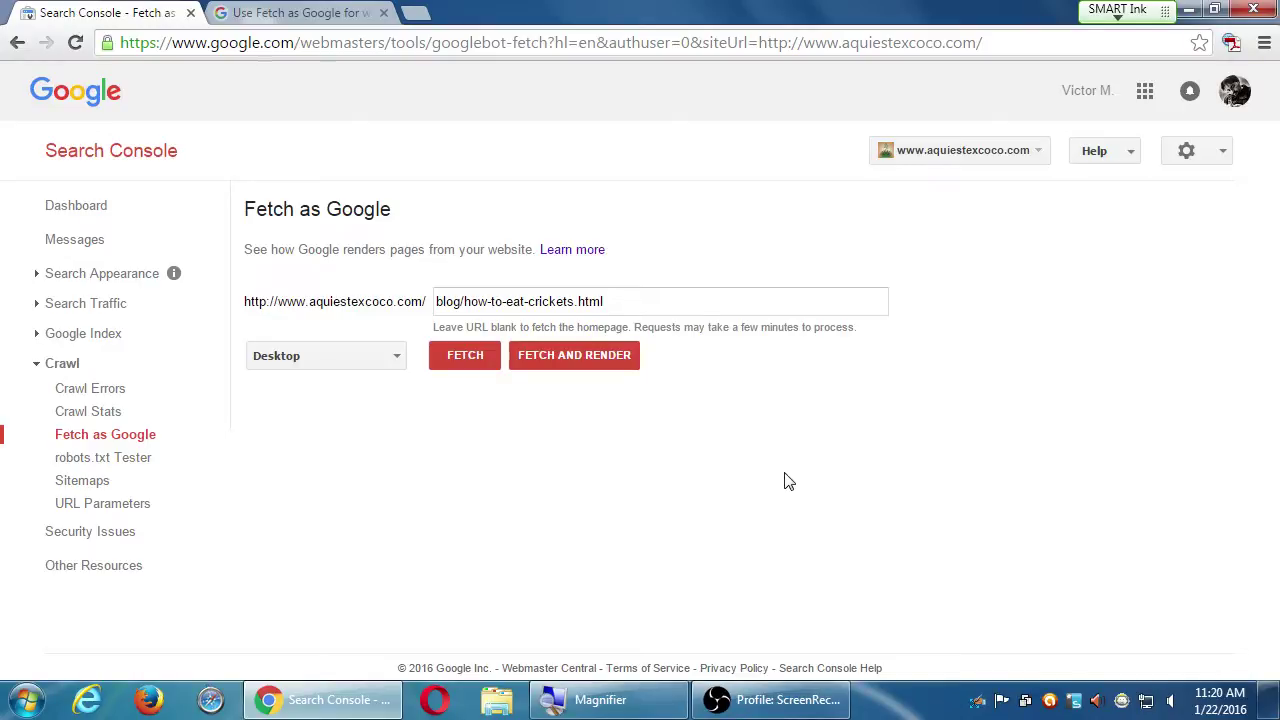
Reread the Fetch as Google help article from its beginning through "Run a fetch", then return to the Search Console Dashboard
{"action": "key", "text": "ctrl+Tab"}
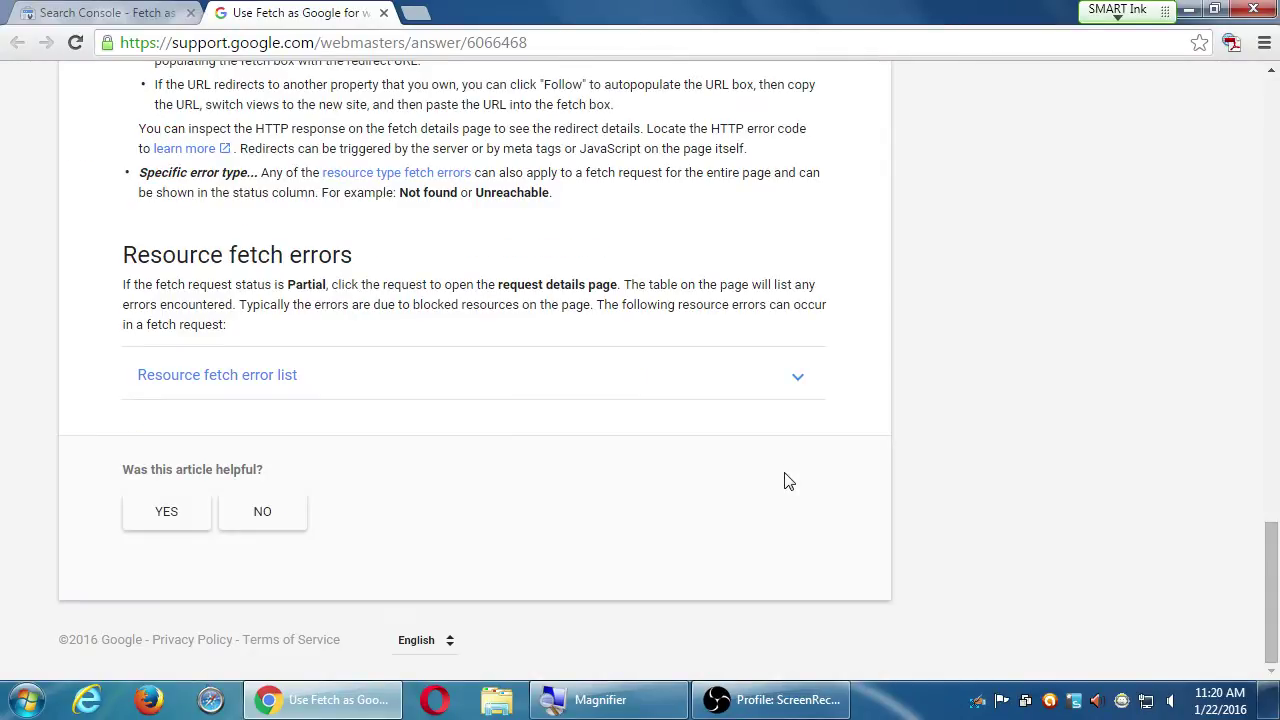
{"action": "key", "text": "Home"}
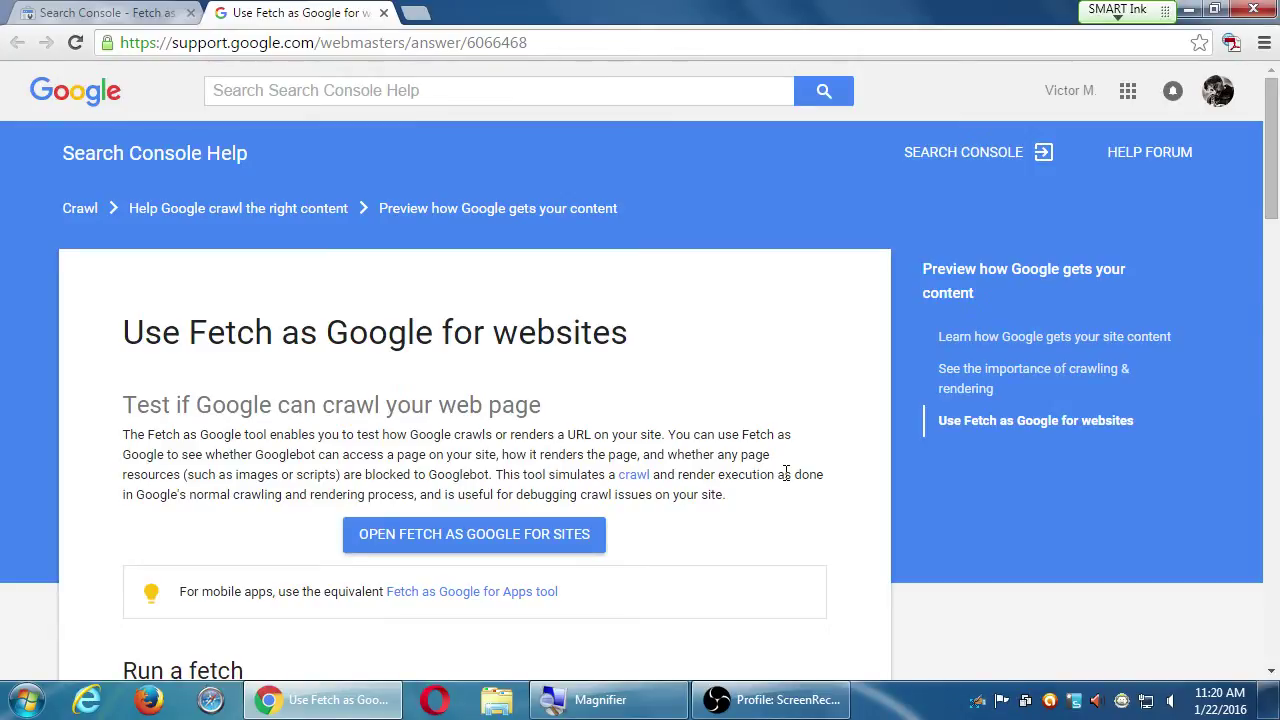
{"action": "scroll", "coordinate": [785, 474], "scroll_direction": "down", "scroll_amount": 1}
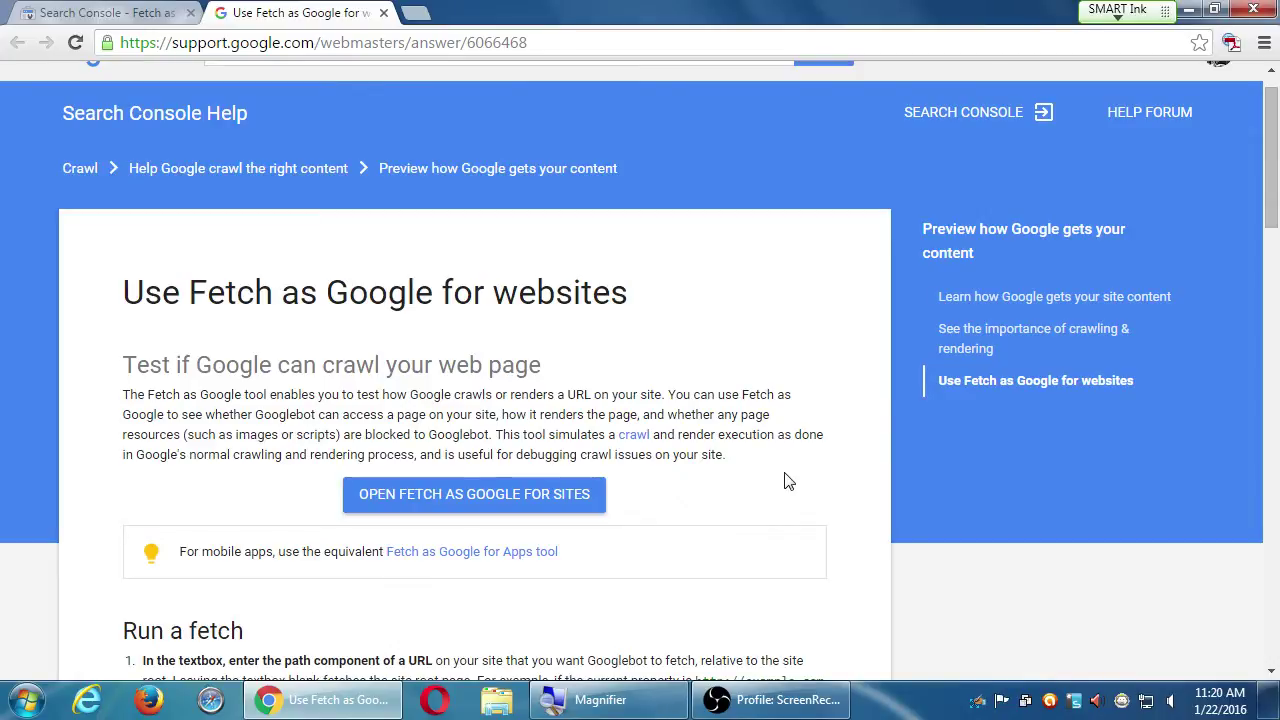
{"action": "scroll", "coordinate": [785, 481], "scroll_direction": "down", "scroll_amount": 1}
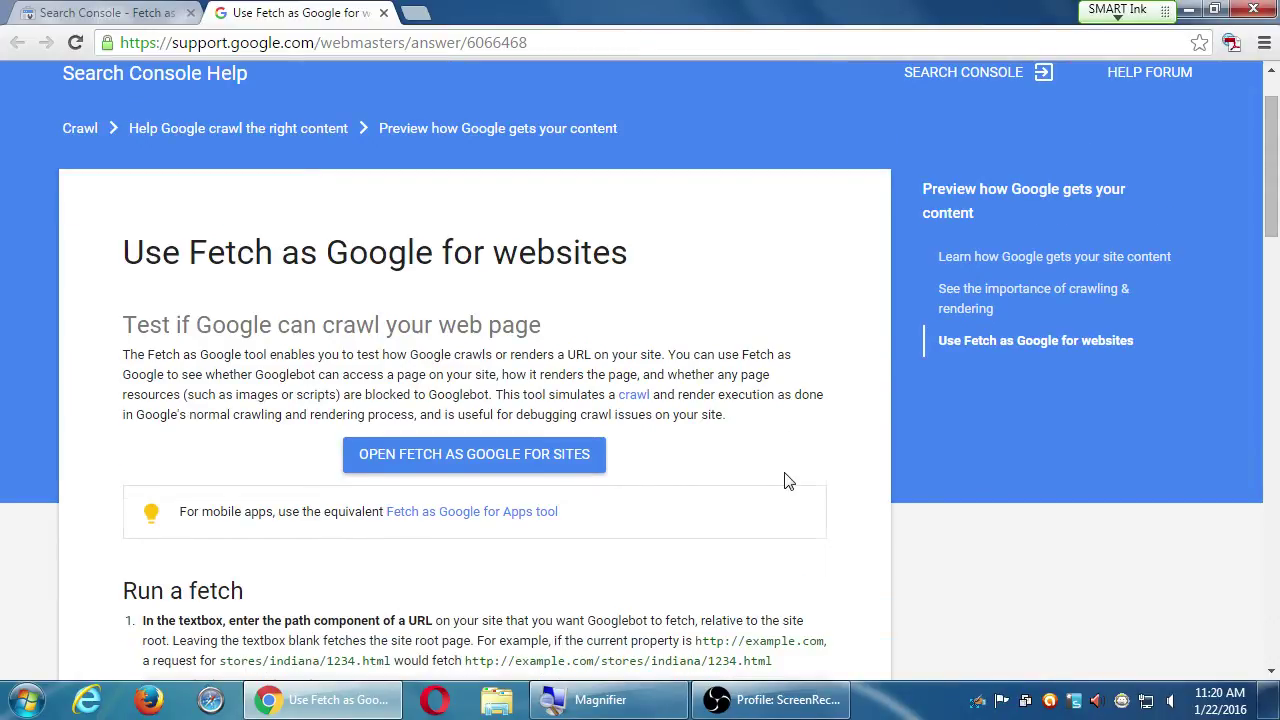
{"action": "scroll", "coordinate": [785, 481], "scroll_direction": "down", "scroll_amount": 2}
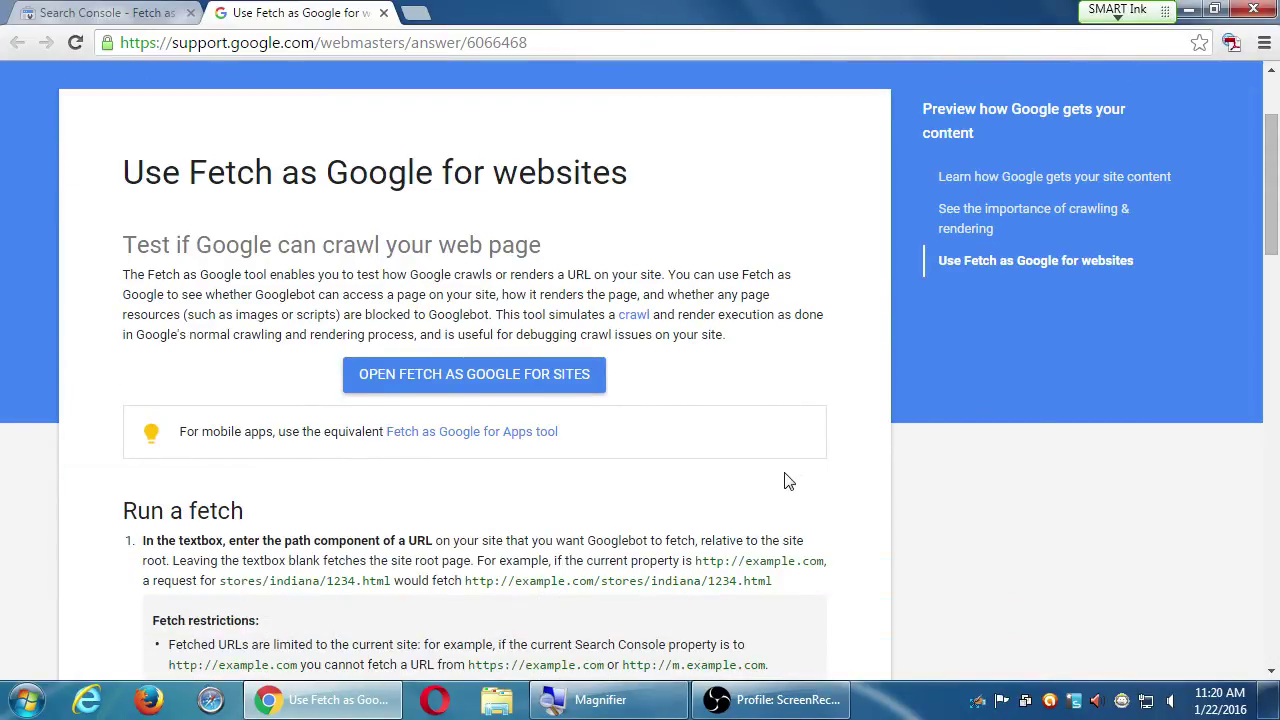
{"action": "scroll", "coordinate": [785, 481], "scroll_direction": "down", "scroll_amount": 3}
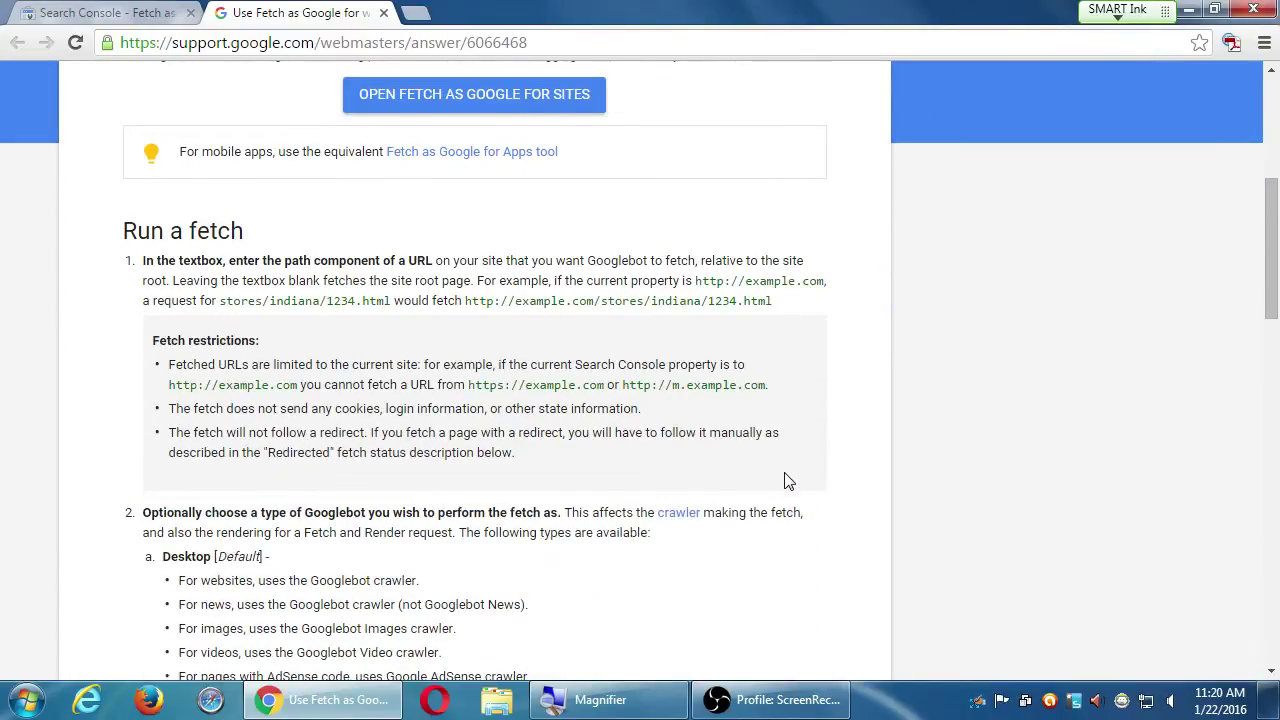
{"action": "scroll", "coordinate": [785, 481], "scroll_direction": "down", "scroll_amount": 2}
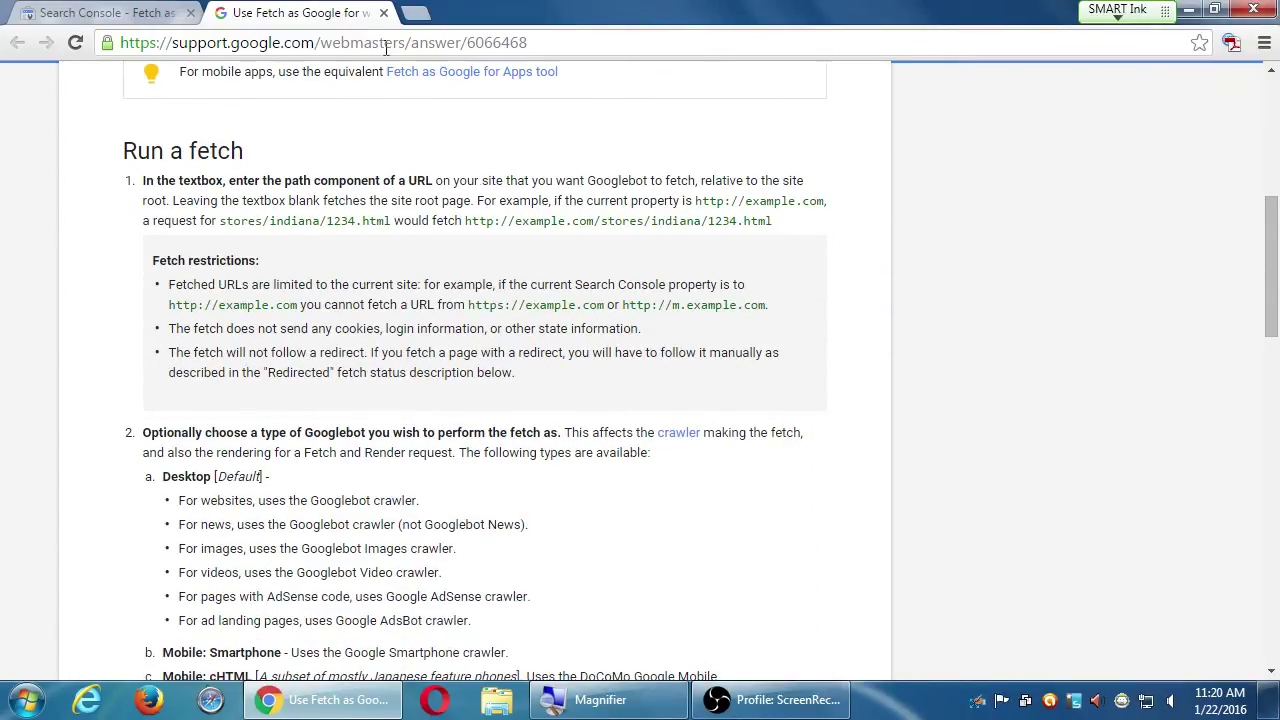
{"action": "left_click", "coordinate": [92, 12]}
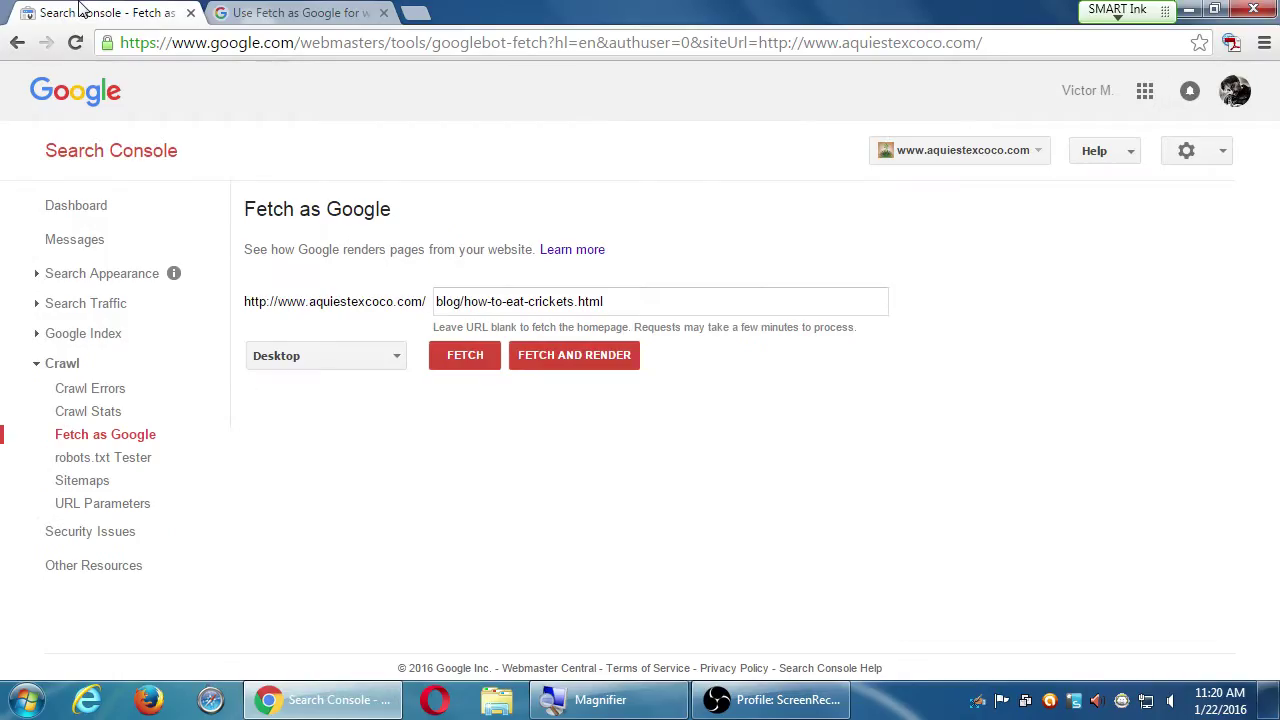
{"action": "left_click", "coordinate": [86, 205]}
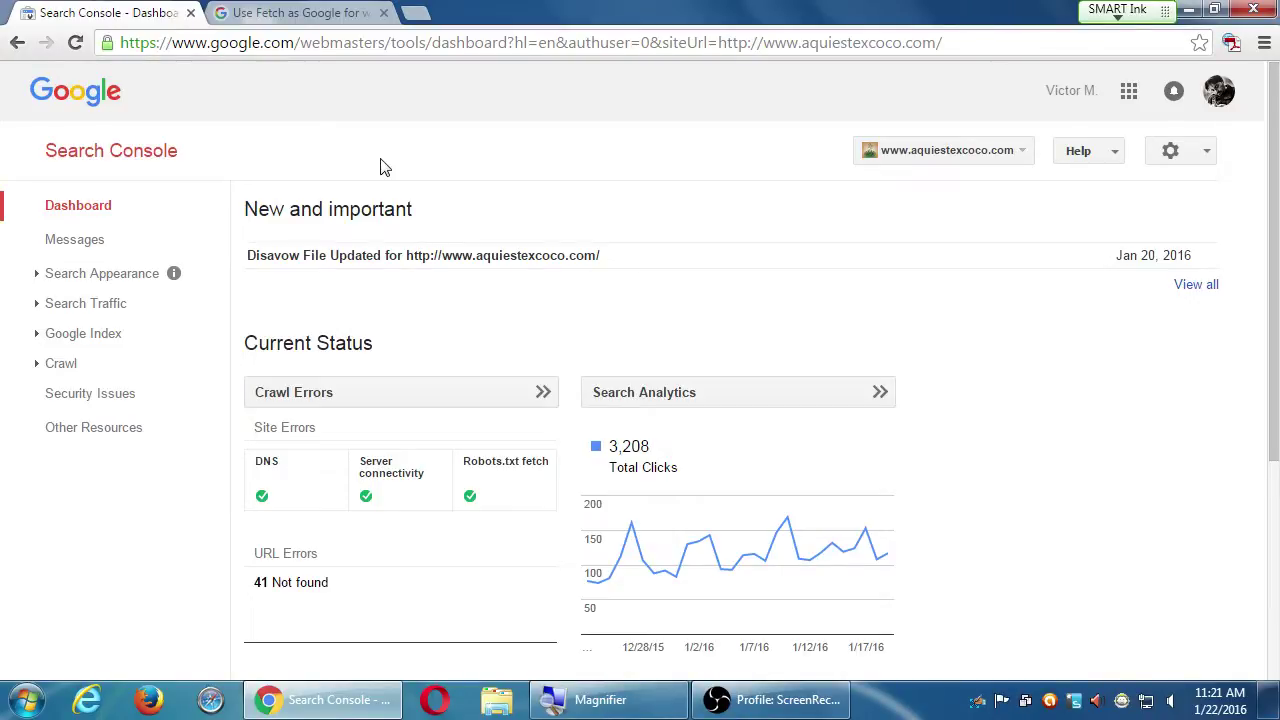
Load google.com/analytics/ in the browser tab that holds the Fetch as Google help article
{"action": "left_click", "coordinate": [240, 12]}
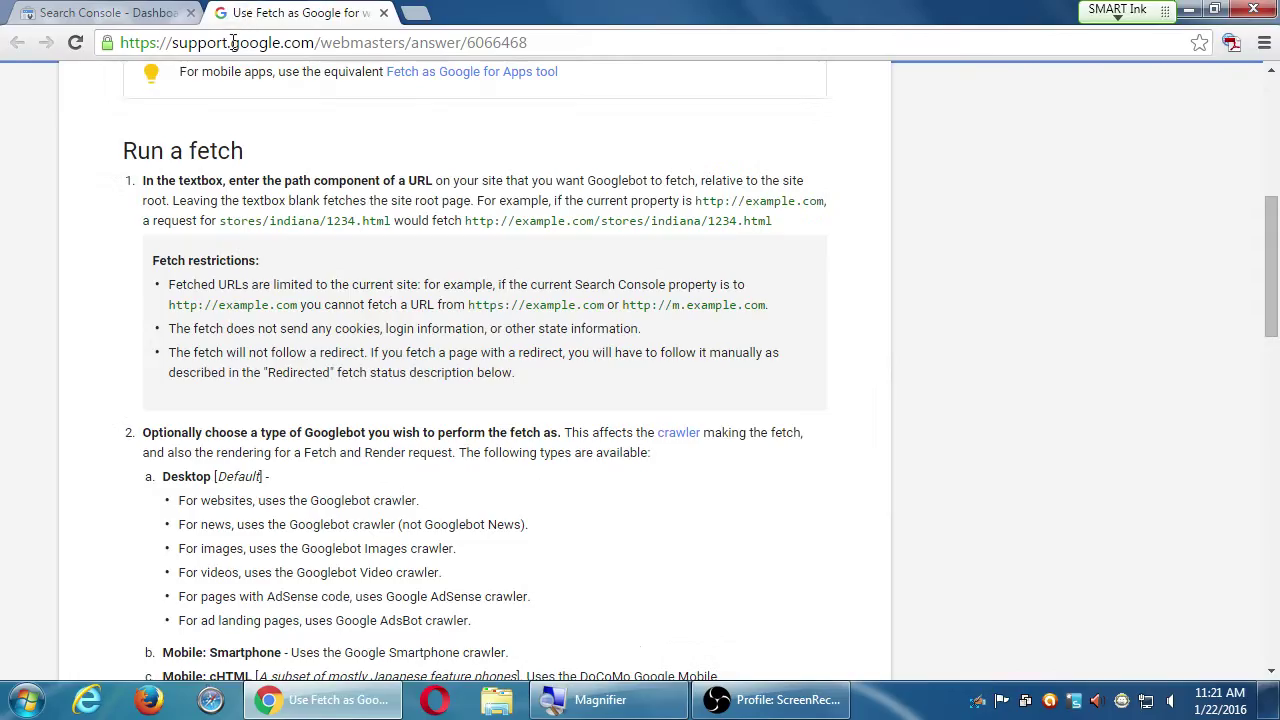
{"action": "left_click", "coordinate": [232, 42]}
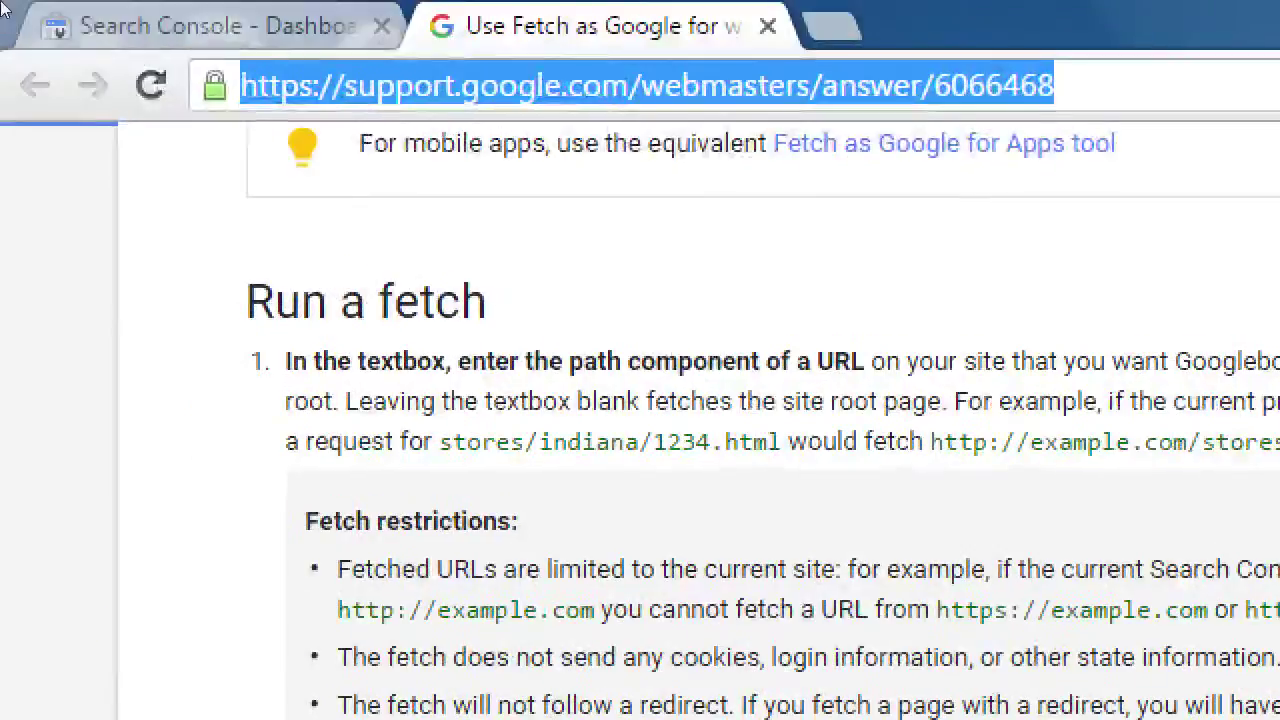
{"action": "type", "text": "google."}
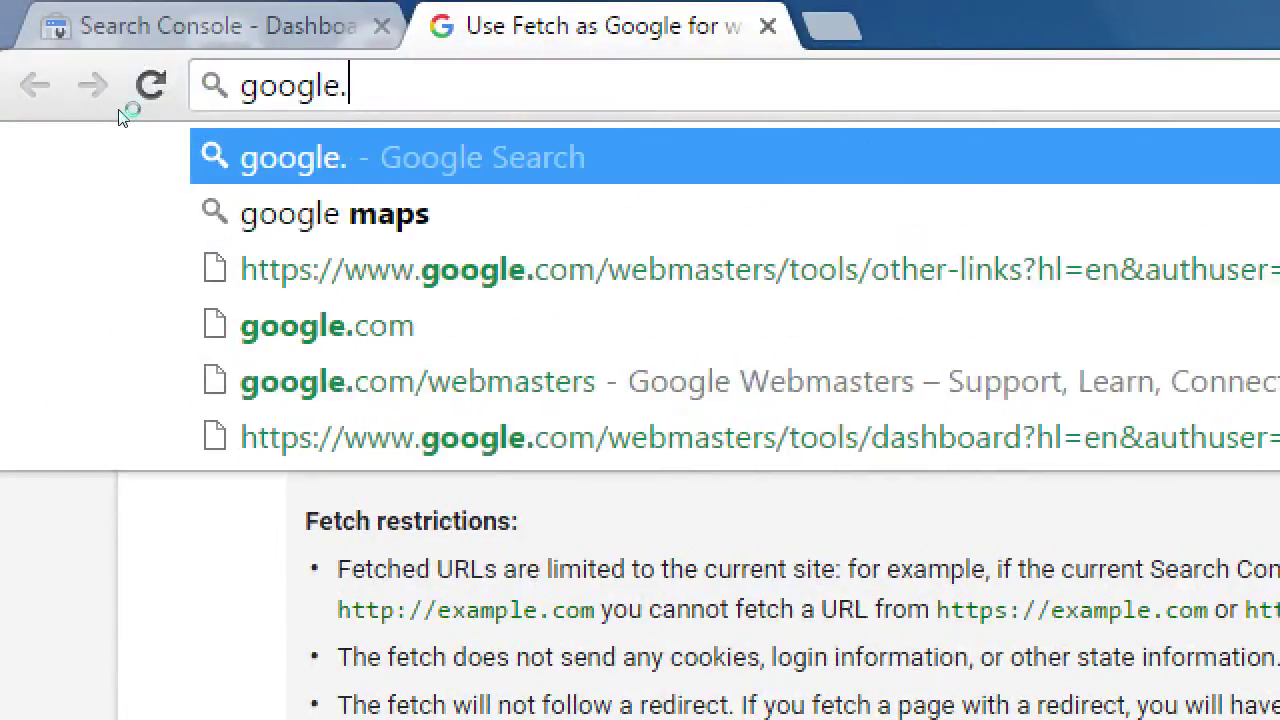
{"action": "type", "text": "com/aanl"}
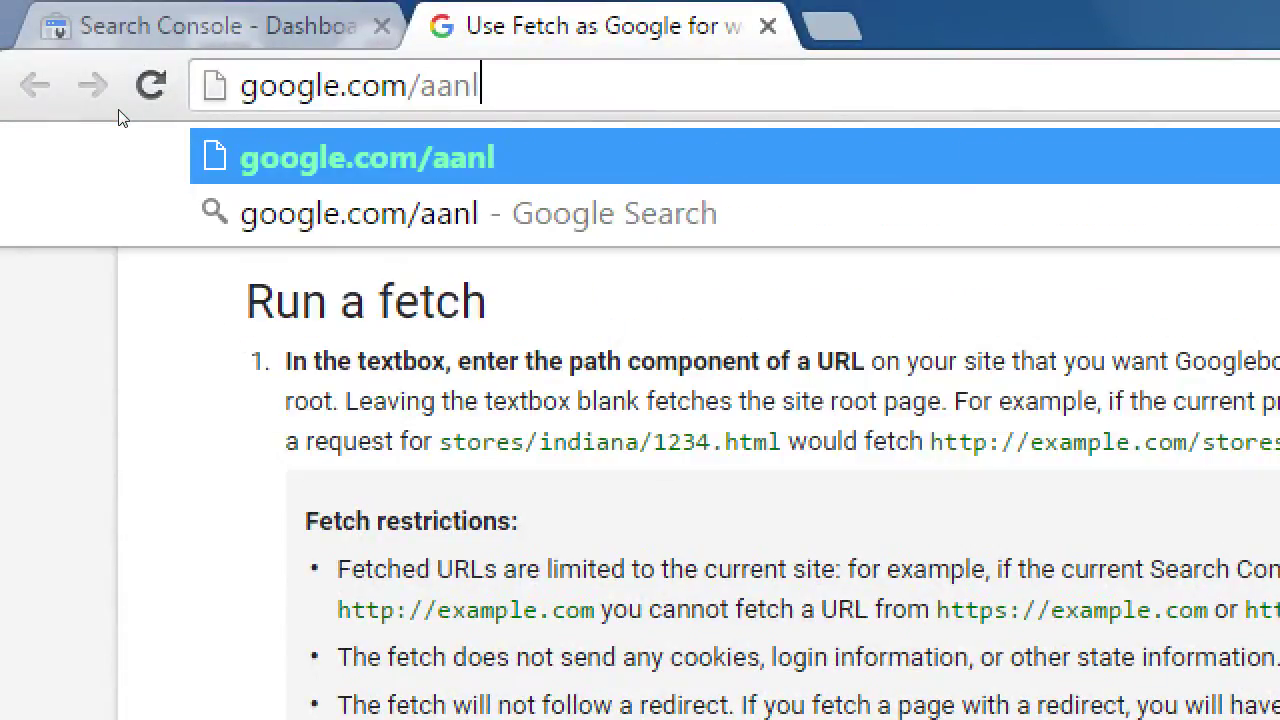
{"action": "key", "text": "BackSpace"}
{"action": "key", "text": "BackSpace"}
{"action": "key", "text": "BackSpace"}
{"action": "type", "text": "naly"}
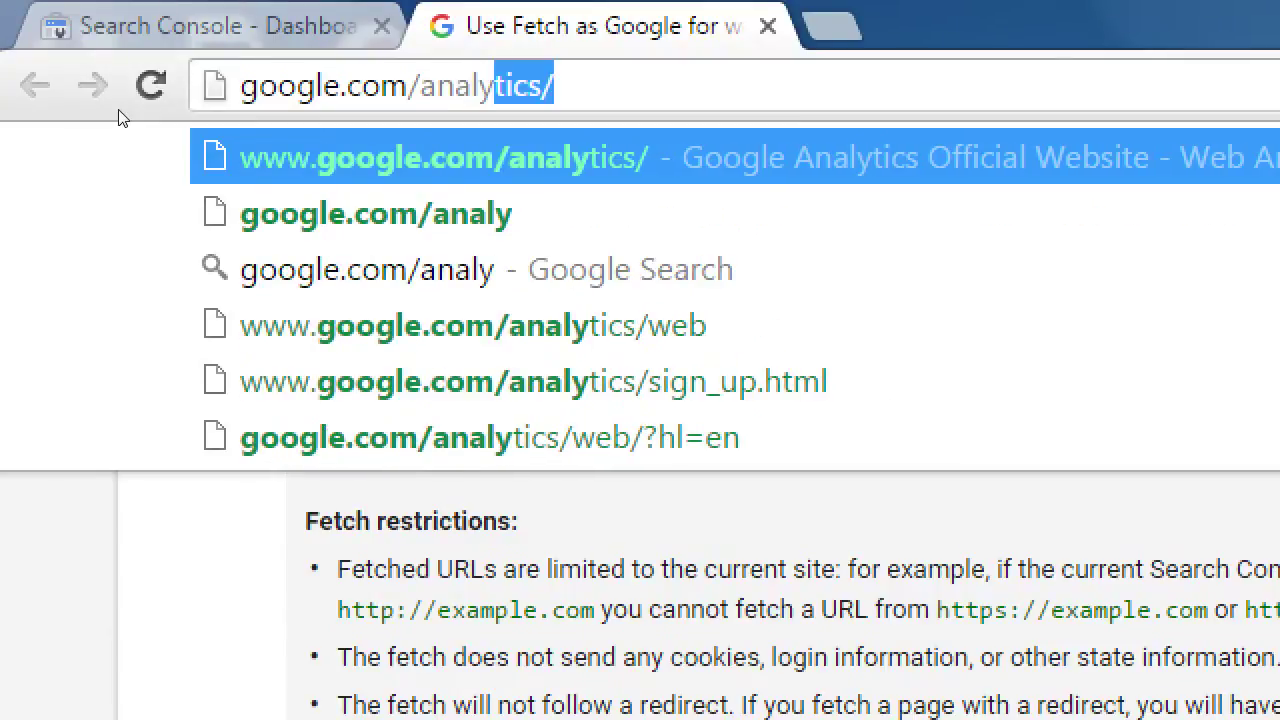
{"action": "type", "text": "tics/"}
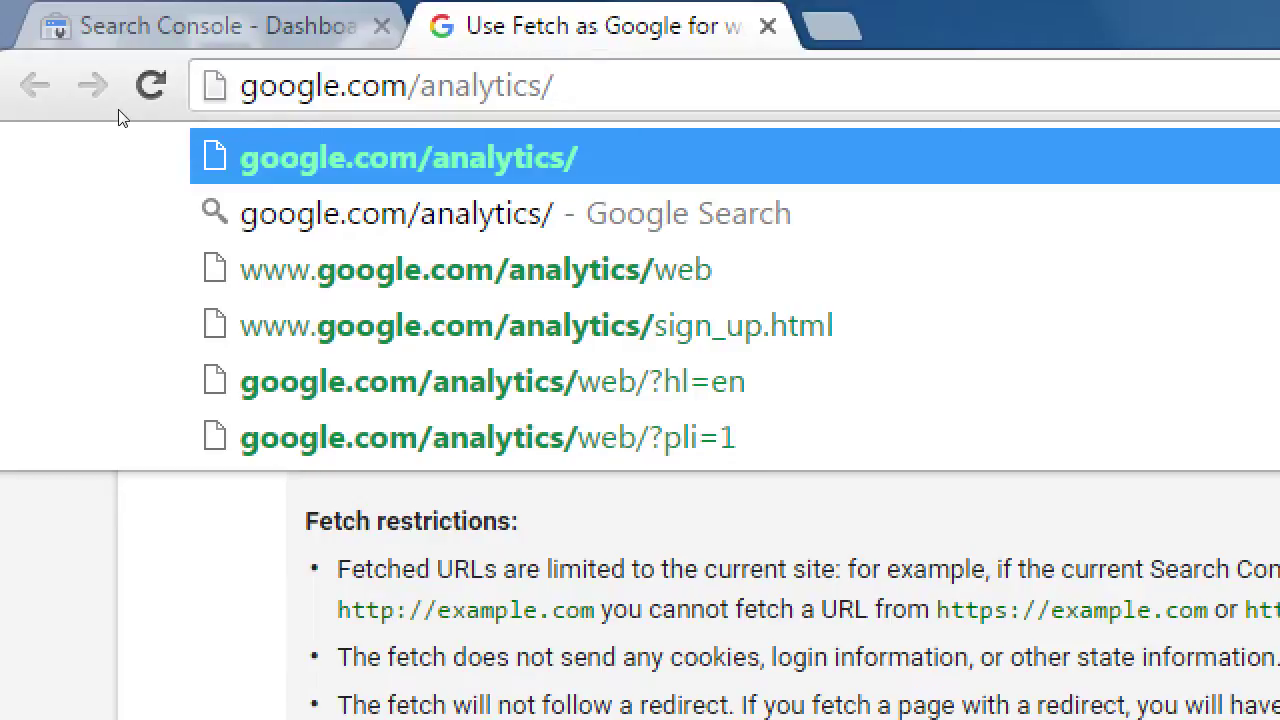
{"action": "key", "text": "Return"}
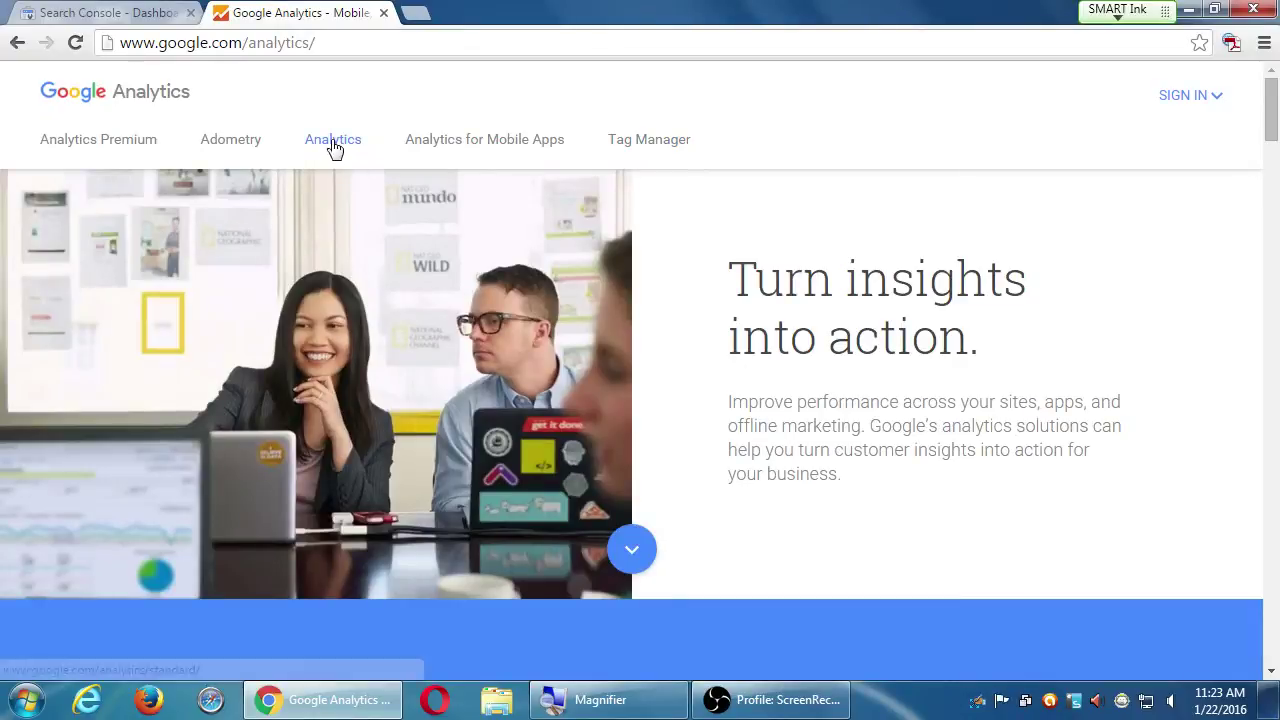
Check the available sign-in products and sign in to Google Analytics
{"action": "left_click", "coordinate": [1186, 97]}
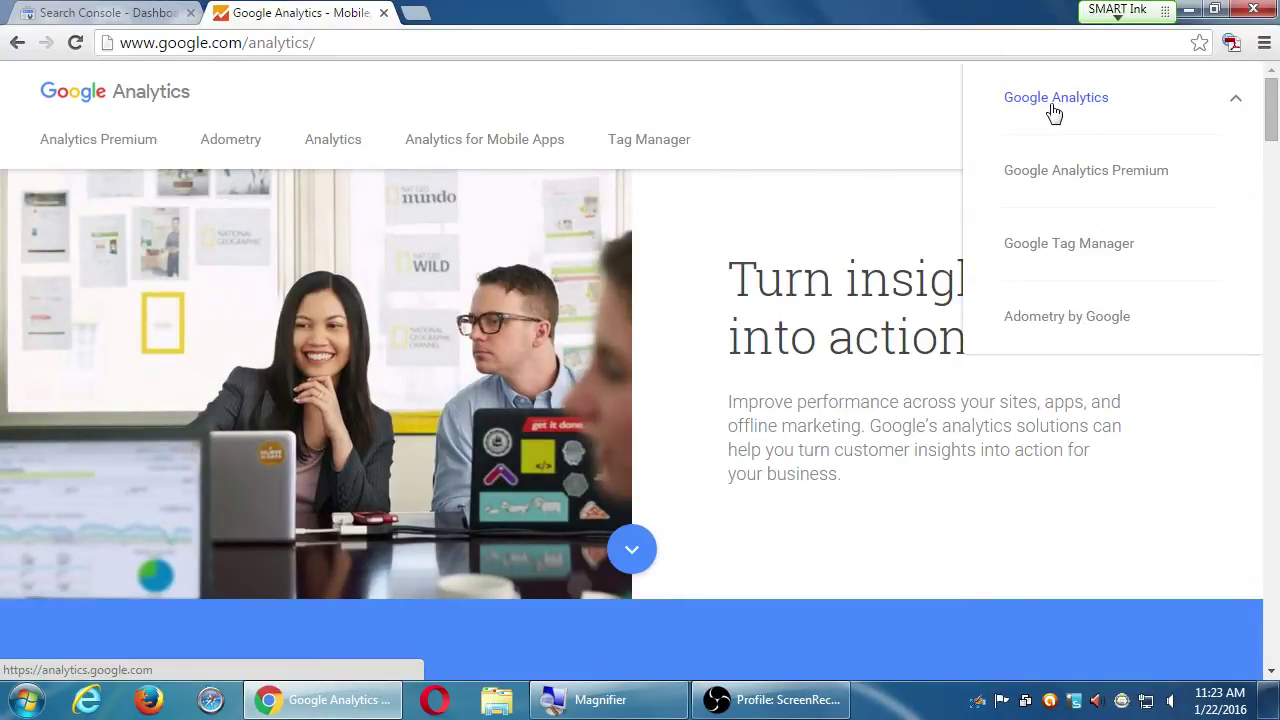
{"action": "left_click", "coordinate": [849, 109]}
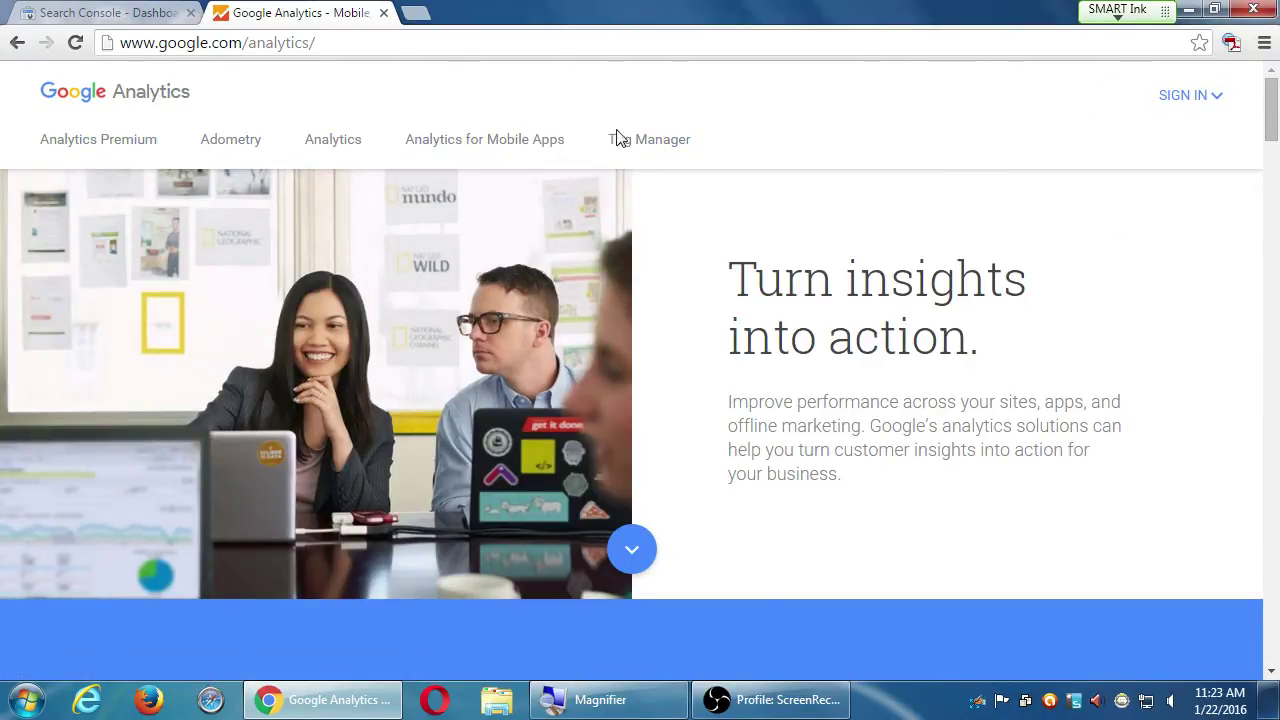
{"action": "left_click", "coordinate": [1189, 104]}
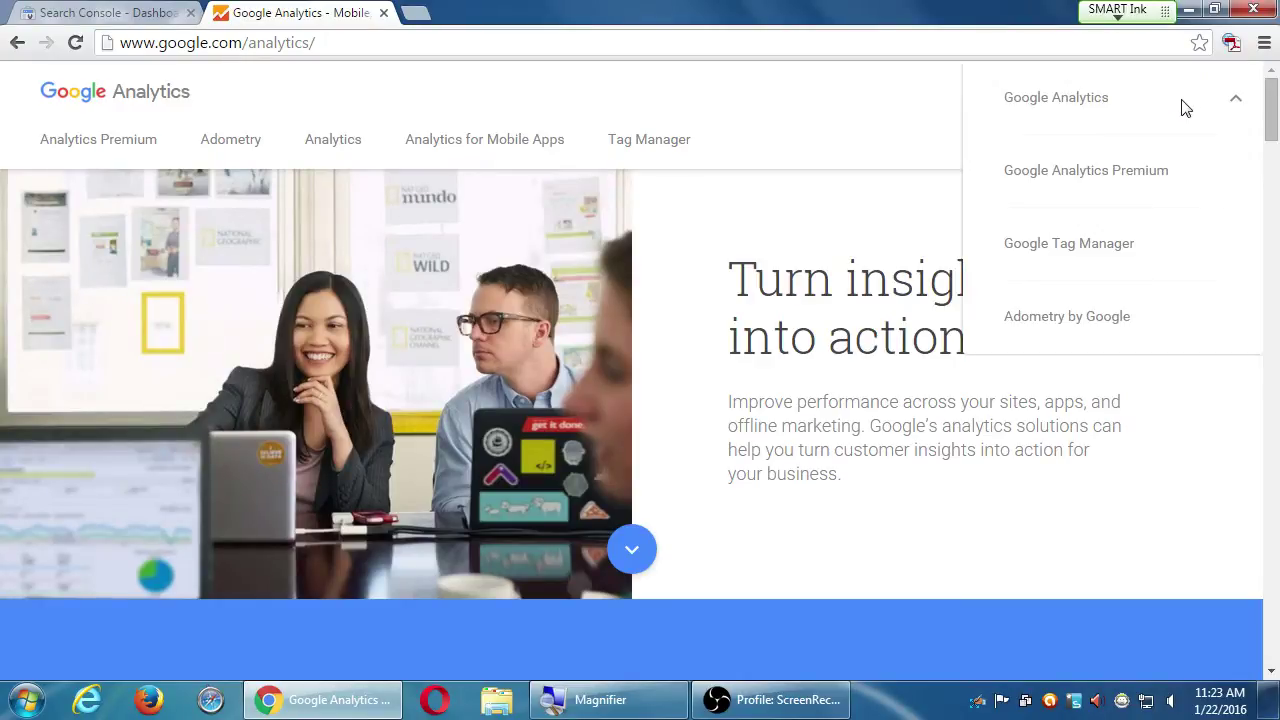
{"action": "left_click", "coordinate": [1065, 106]}
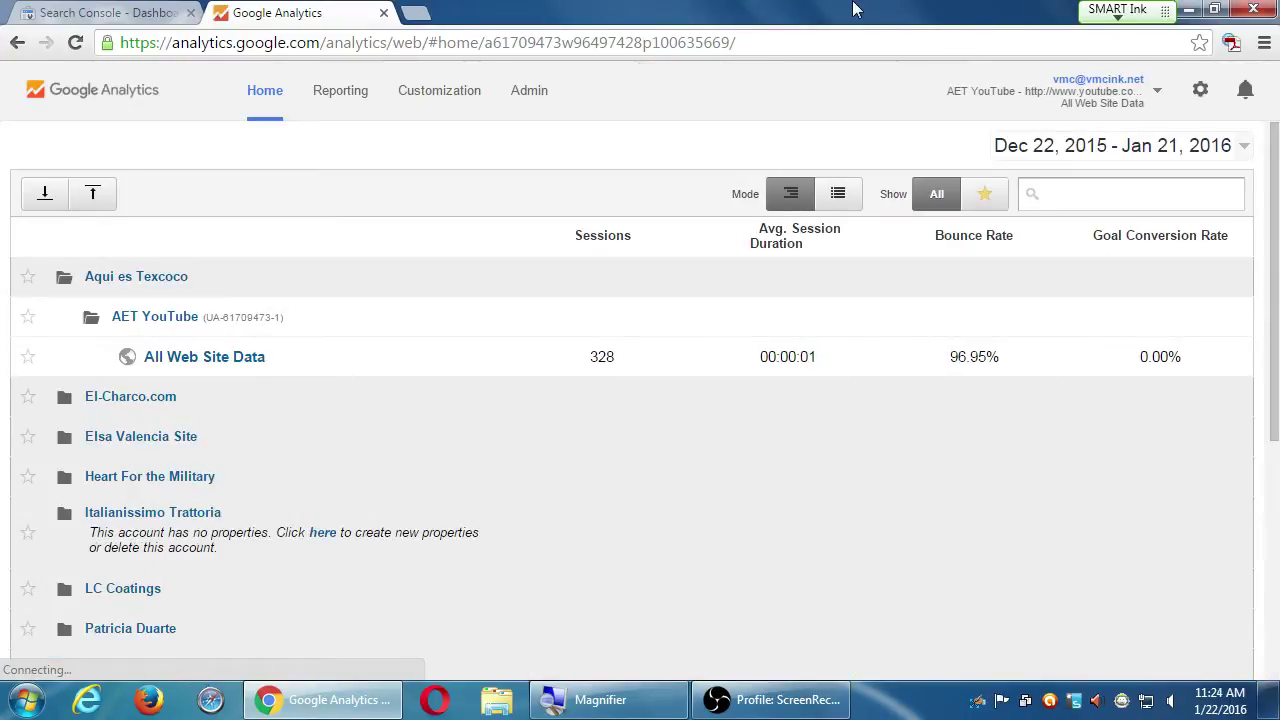
View the Audience Overview for All Web Site Data in the Aqui es Texcoco account and return to the account list
{"action": "left_click", "coordinate": [190, 280]}
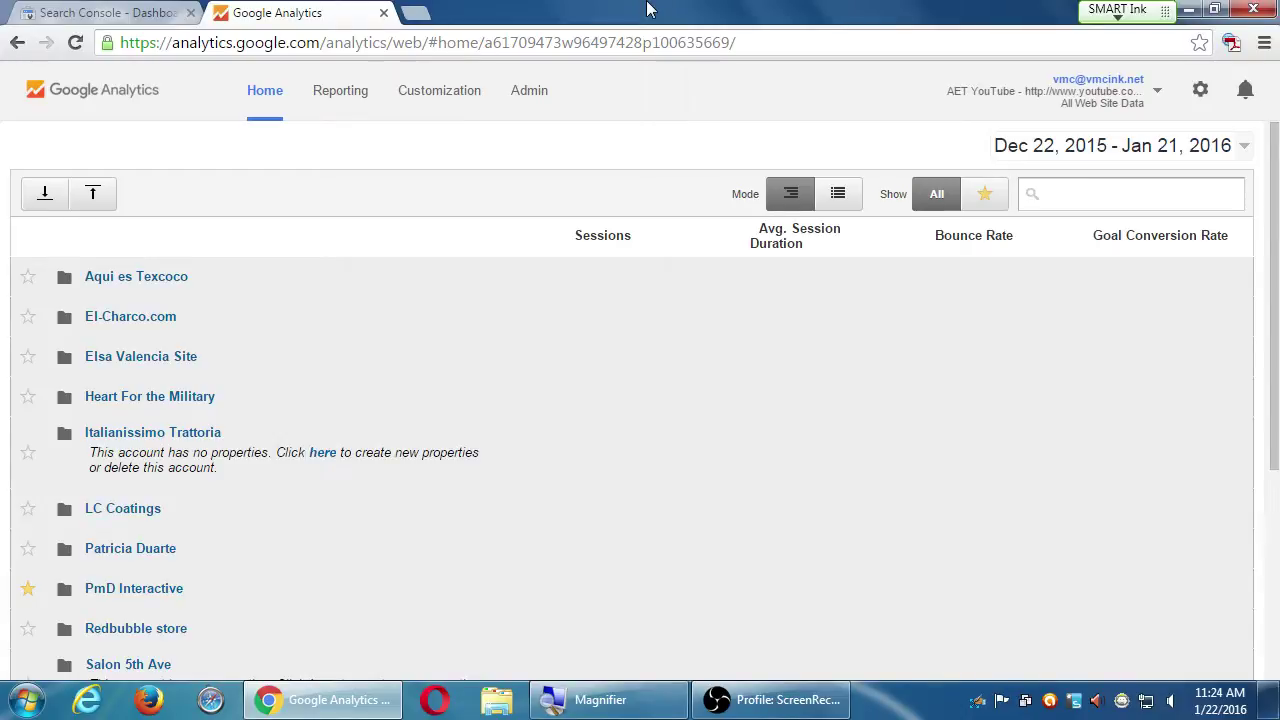
{"action": "left_click", "coordinate": [142, 279]}
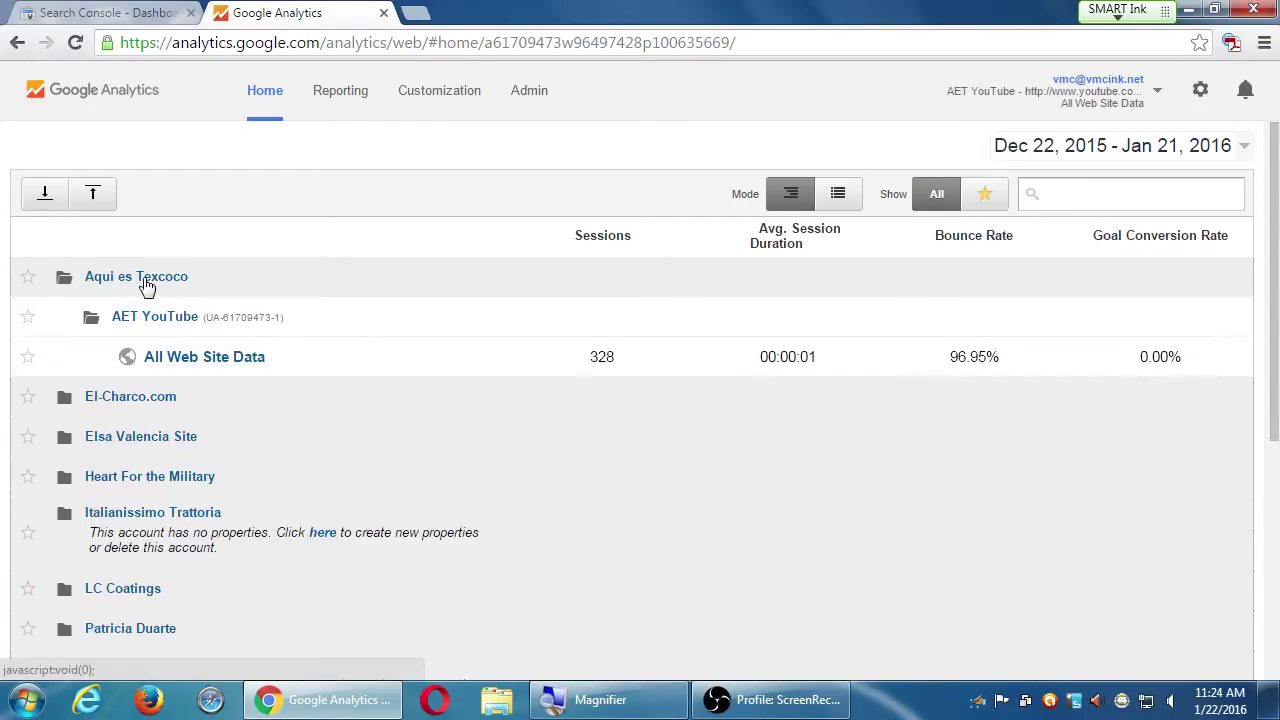
{"action": "left_click", "coordinate": [186, 352]}
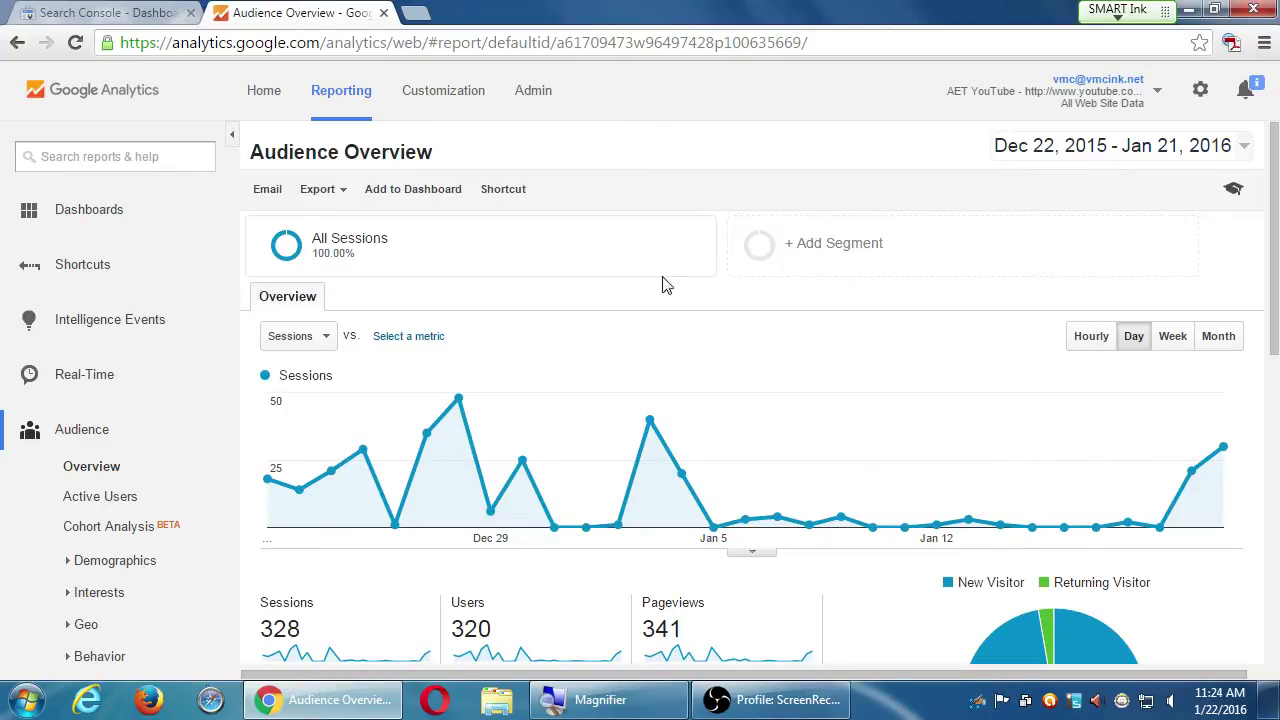
{"action": "left_click", "coordinate": [118, 104]}
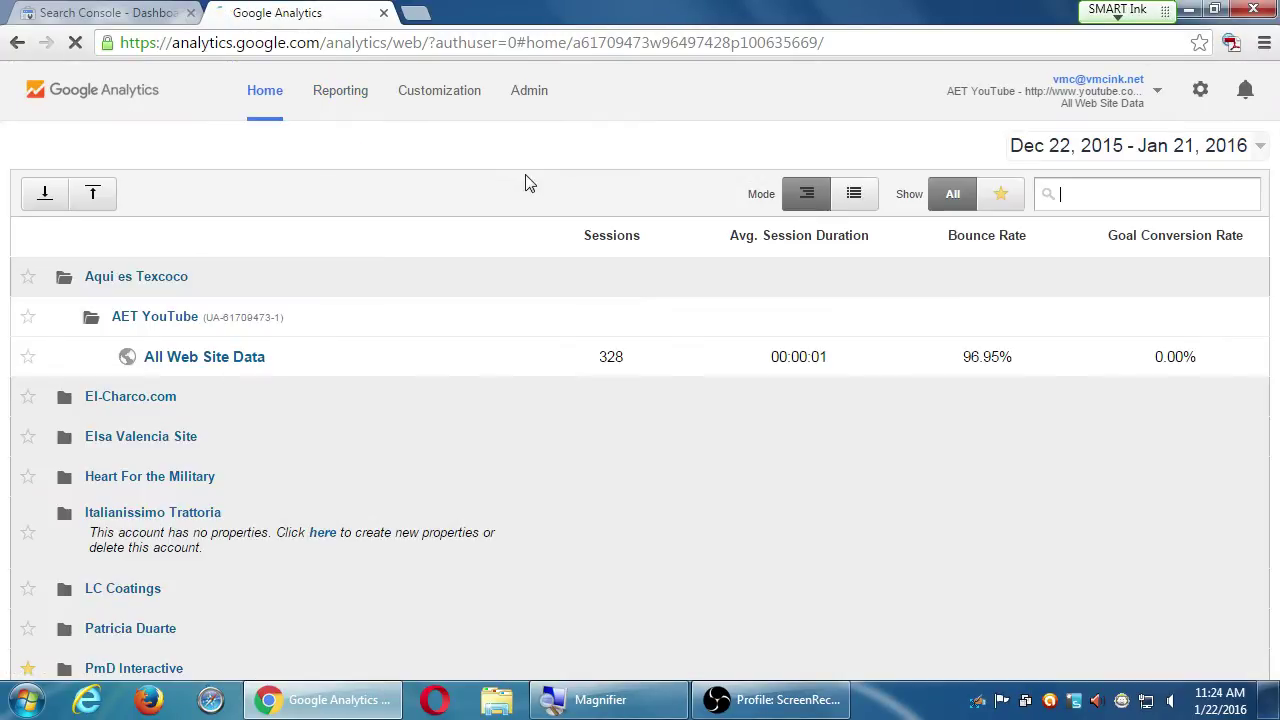
View the blank New Account form in the administration area and return to the account list
{"action": "left_click", "coordinate": [530, 98]}
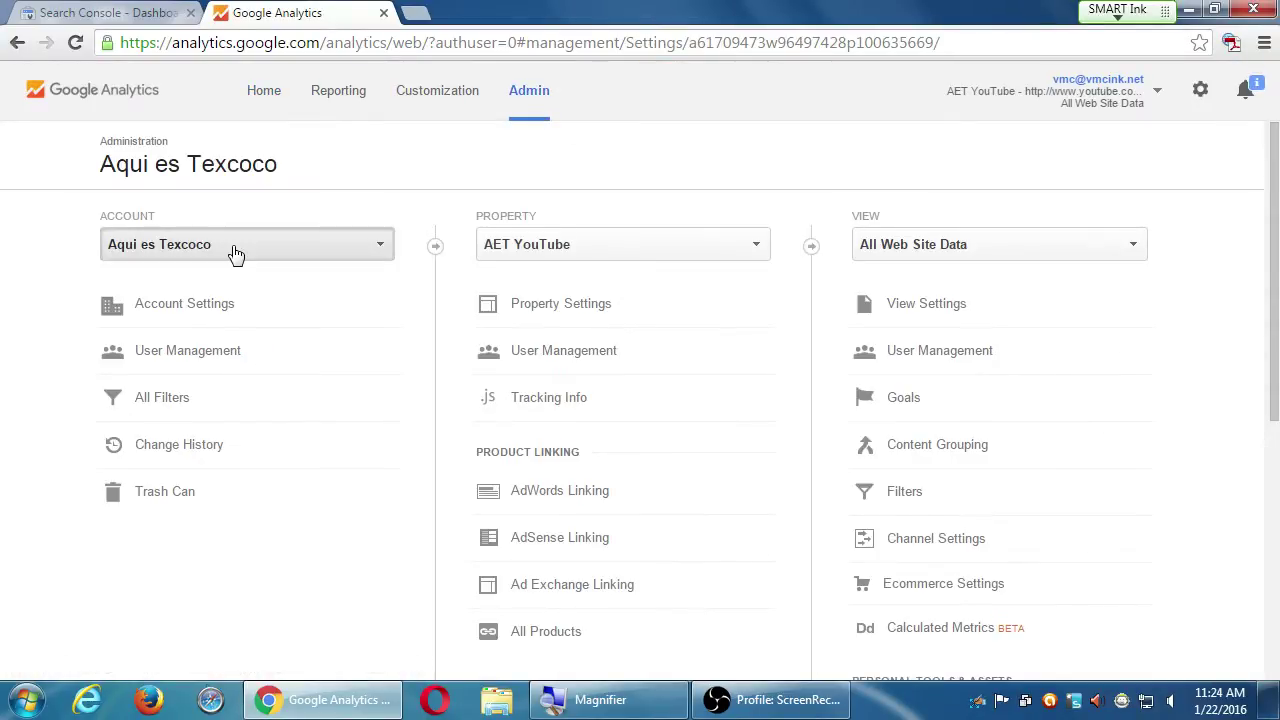
{"action": "left_click", "coordinate": [357, 251]}
{"action": "left_click", "coordinate": [195, 586]}
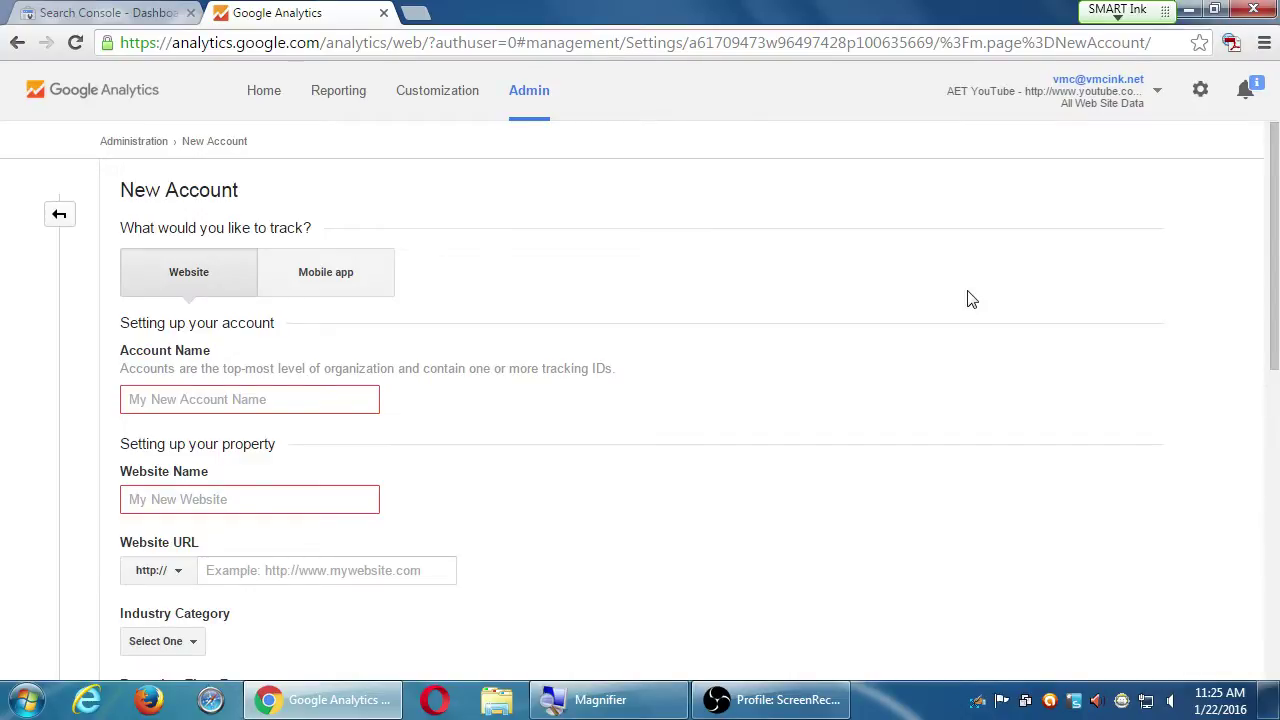
{"action": "left_click", "coordinate": [263, 111]}
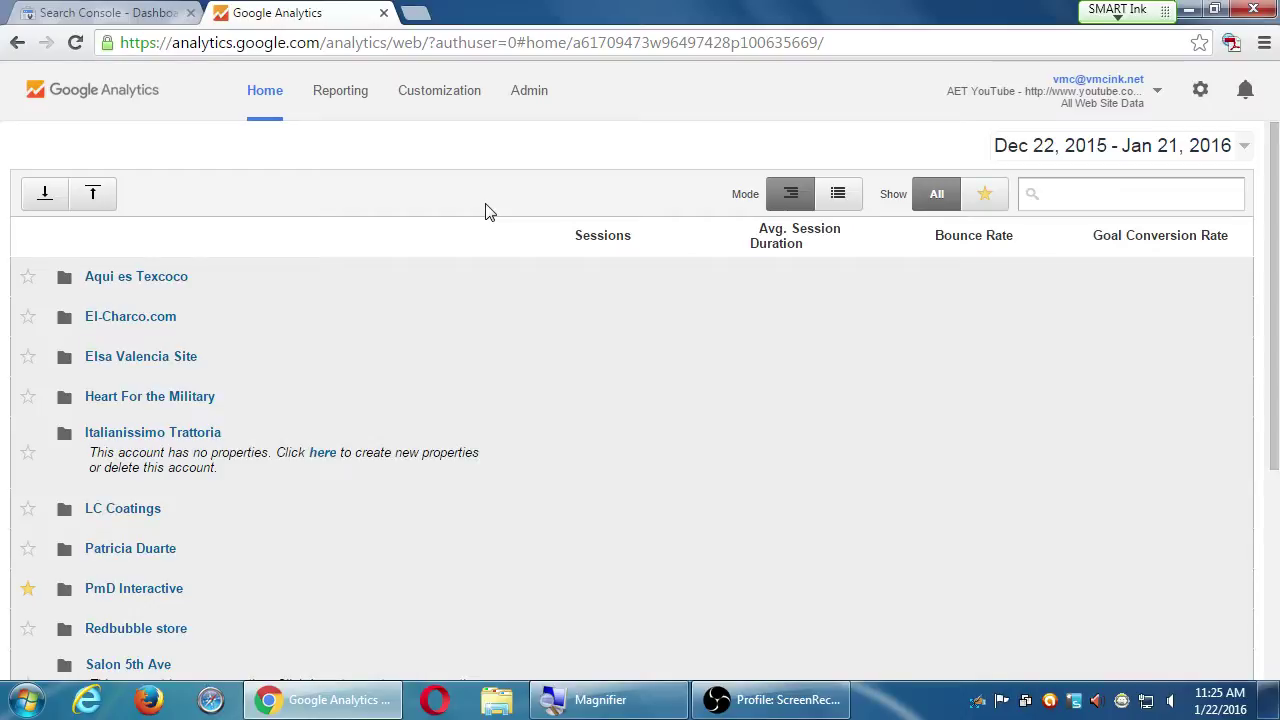
Expand the vmcink.net account in the account list and look over its properties and views
{"action": "scroll", "coordinate": [423, 240], "scroll_direction": "down", "scroll_amount": 3}
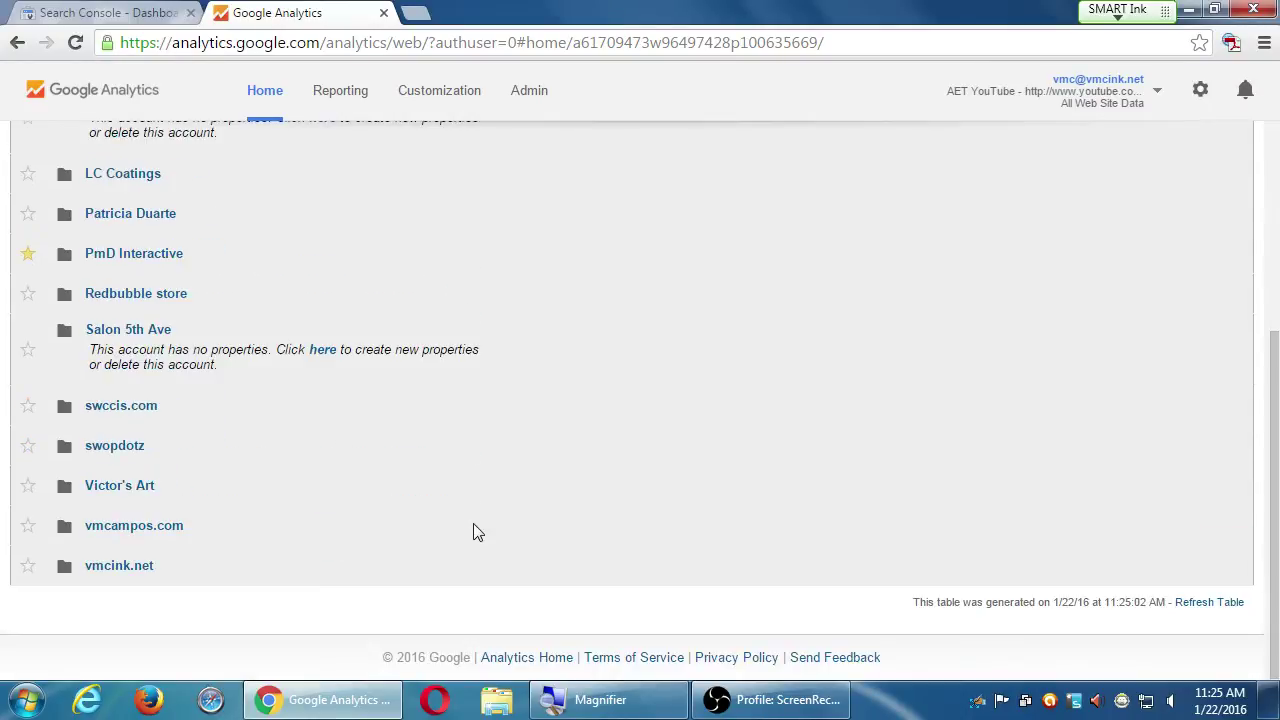
{"action": "left_click", "coordinate": [150, 596]}
{"action": "scroll", "coordinate": [534, 451], "scroll_direction": "down", "scroll_amount": 3}
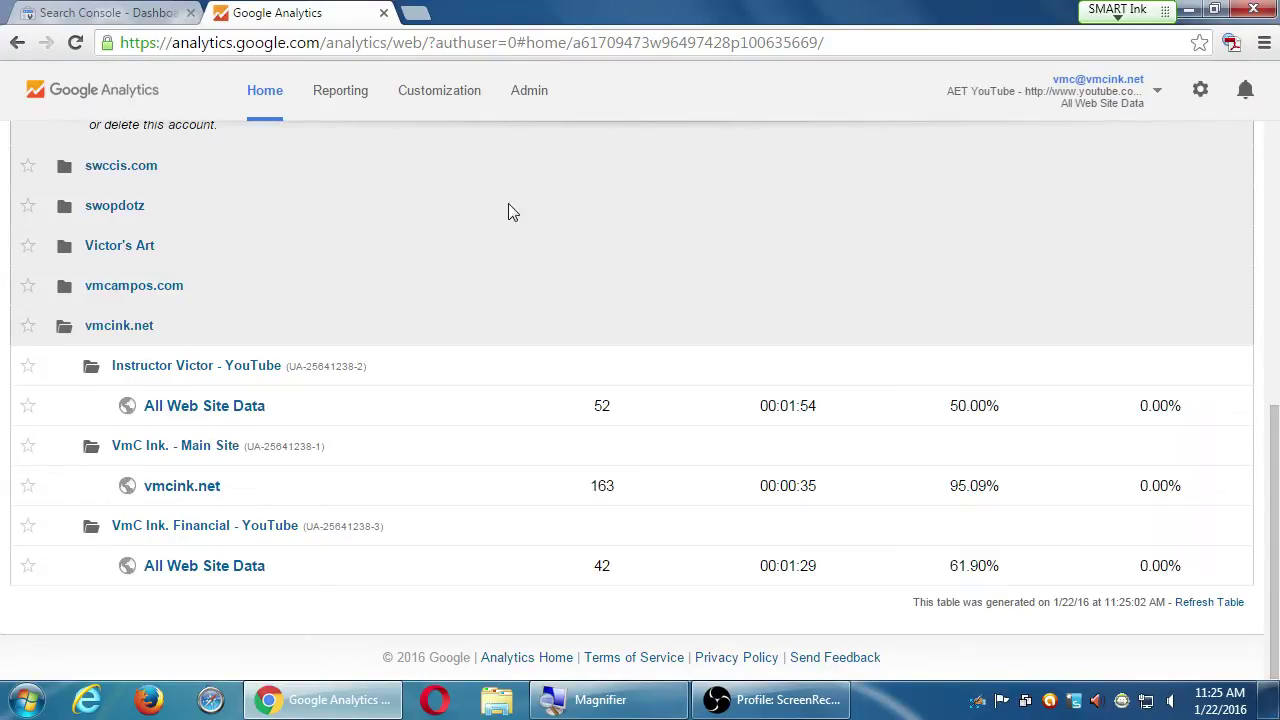
Start a new Analytics account for a website and name the account Victor's Awesome Bakery
{"action": "left_click", "coordinate": [527, 92]}
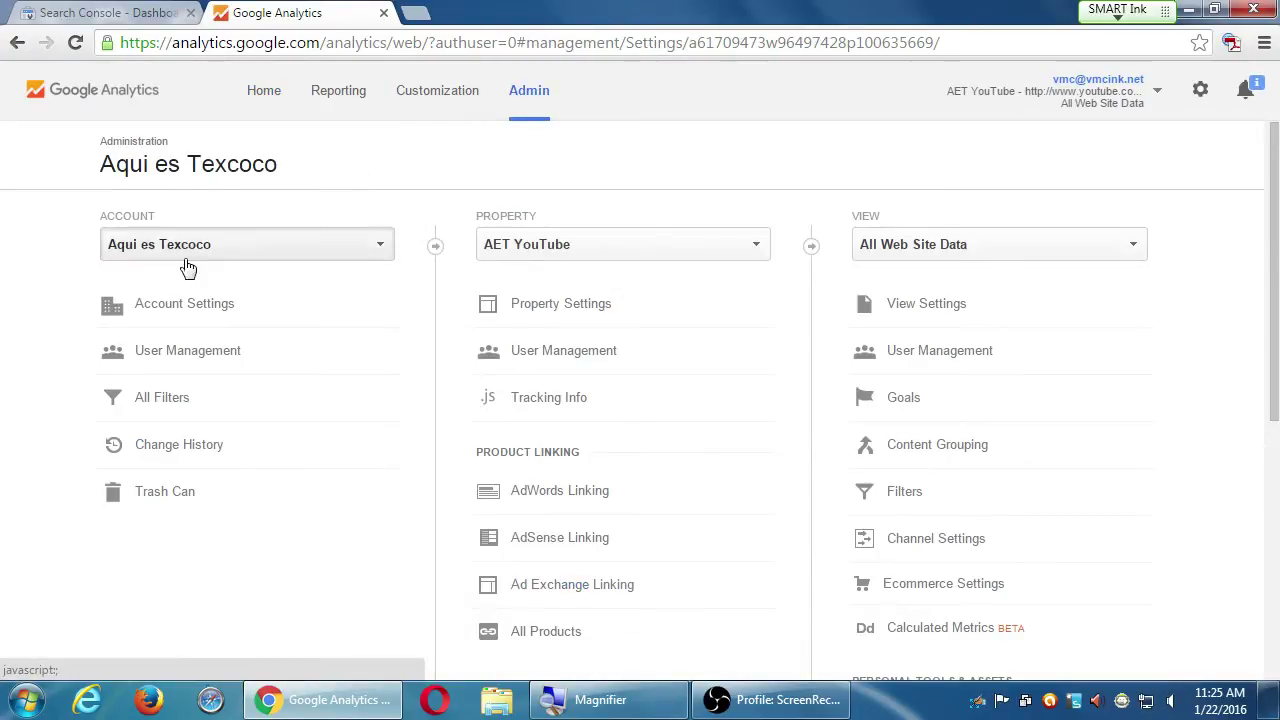
{"action": "left_click", "coordinate": [380, 246]}
{"action": "left_click", "coordinate": [200, 583]}
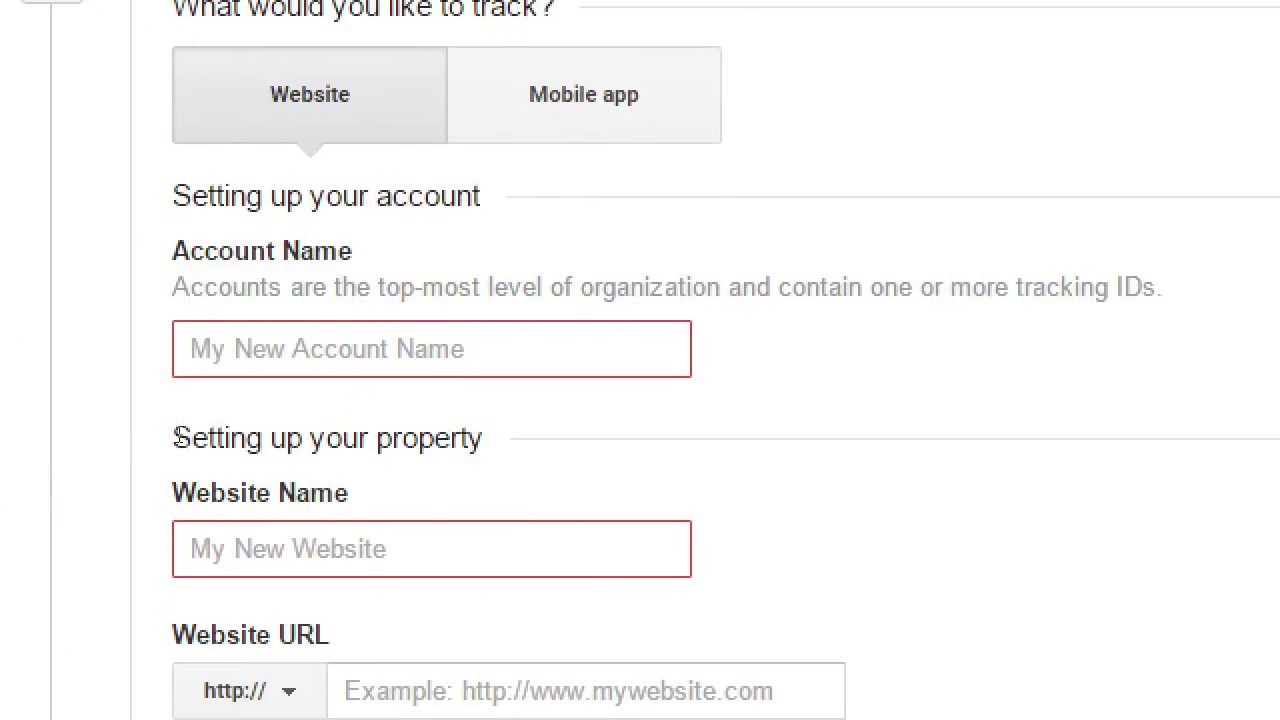
{"action": "left_click", "coordinate": [244, 402]}
{"action": "type", "text": "Vict'rs"}
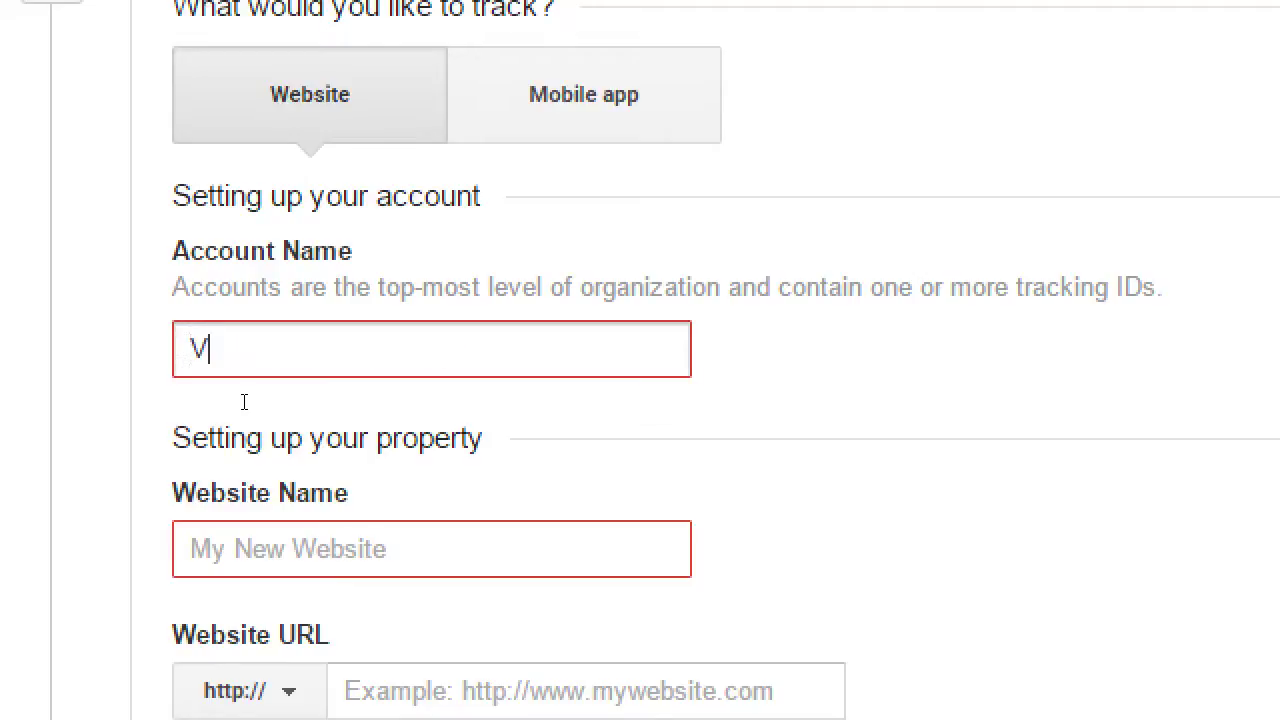
{"action": "key", "text": "BackSpace"}
{"action": "key", "text": "BackSpace"}
{"action": "key", "text": "BackSpace"}
{"action": "type", "text": "or"}
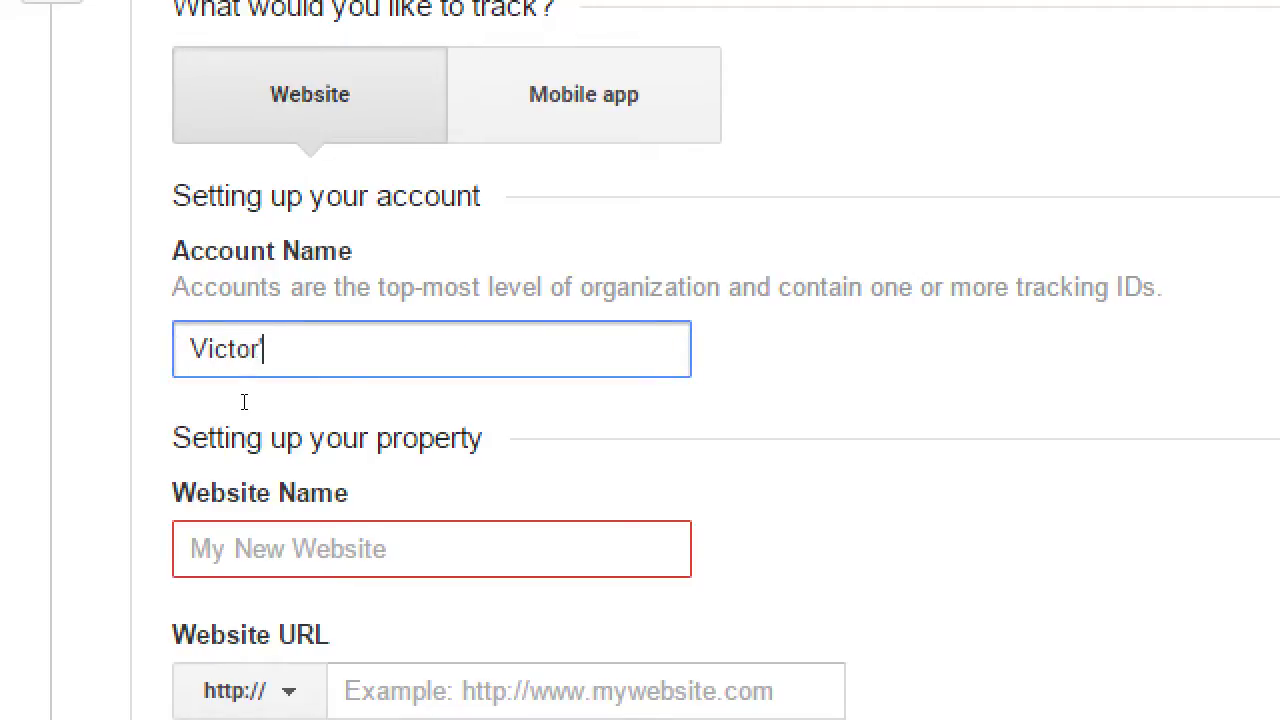
{"action": "type", "text": "'s Awesome Bakery"}
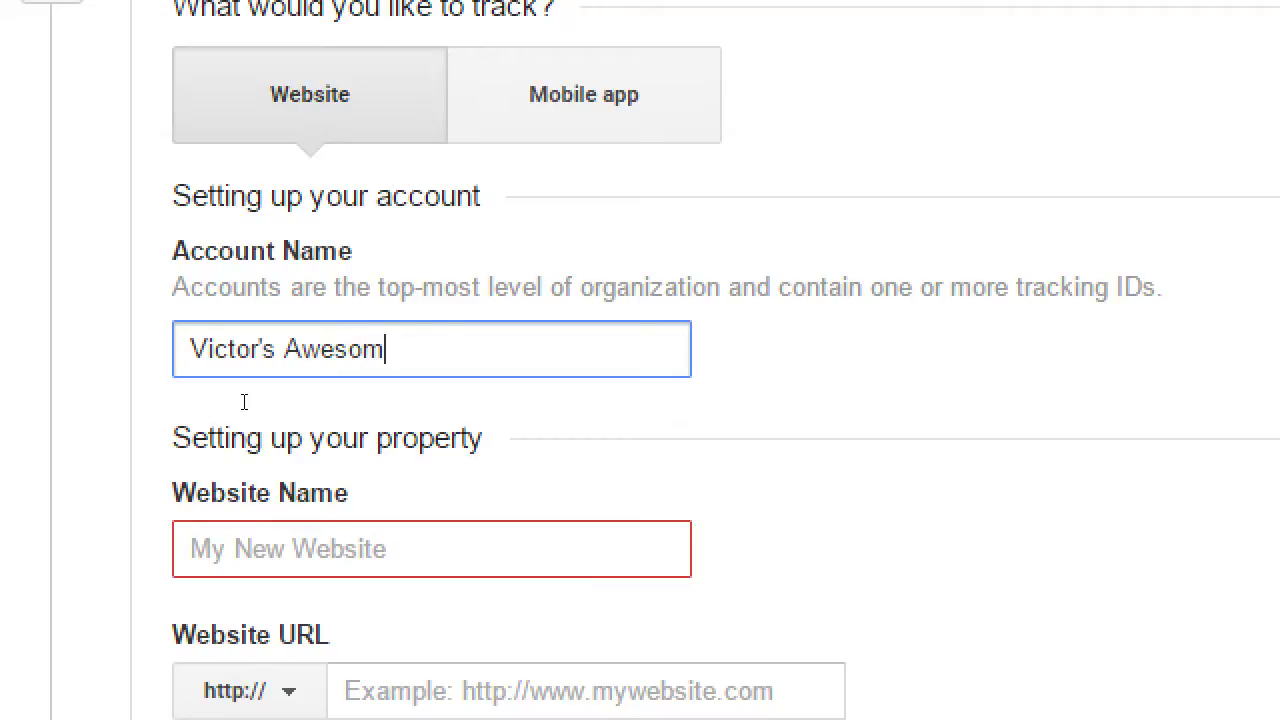
Set the new property's website name to Main Website
{"action": "left_click", "coordinate": [260, 505]}
{"action": "type", "text": "Main Wesit"}
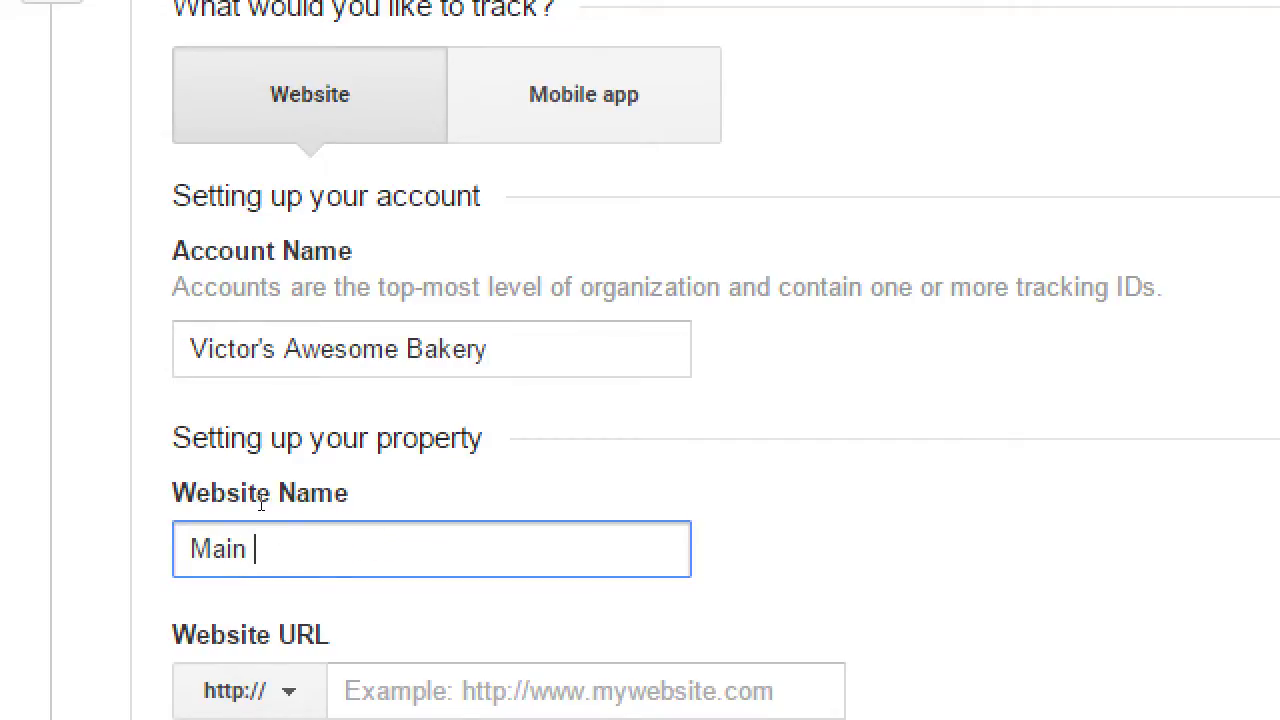
{"action": "type", "text": "e"}
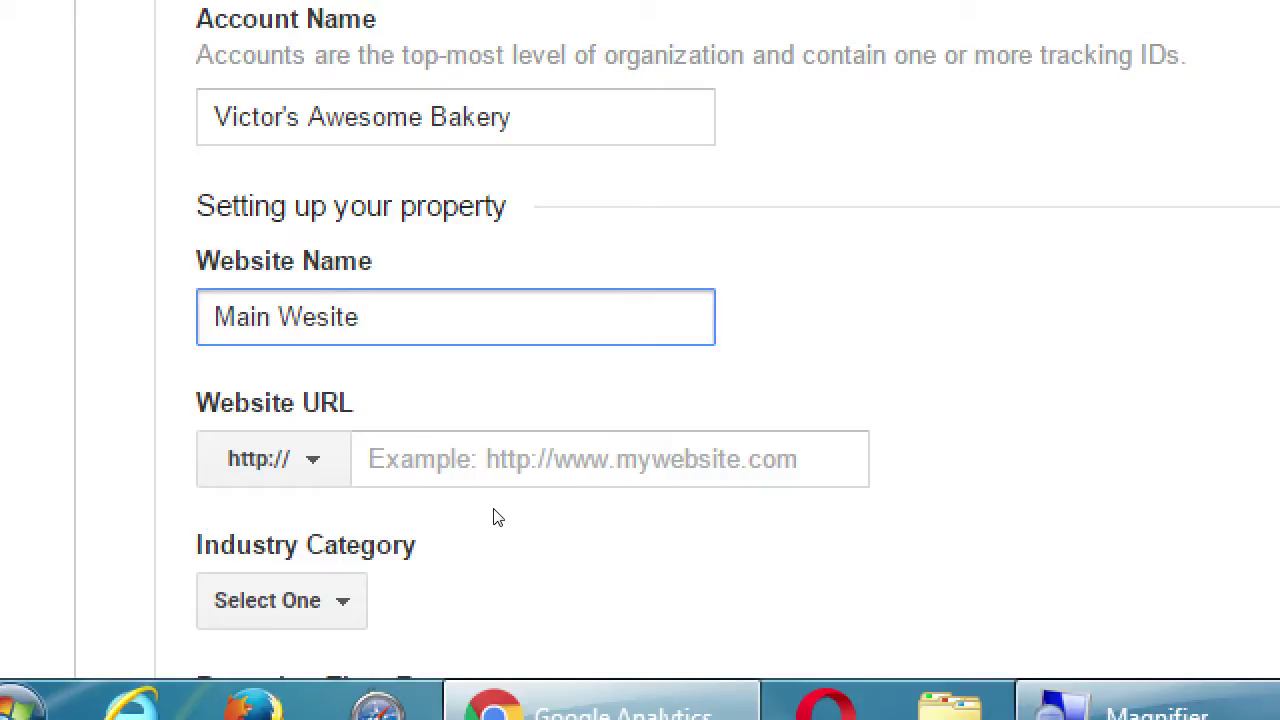
{"action": "key", "text": "Left"}
{"action": "key", "text": "Left"}
{"action": "key", "text": "Left"}
{"action": "key", "text": "Left"}
{"action": "type", "text": "b"}
{"action": "key", "text": "Tab"}
{"action": "key", "text": "space"}
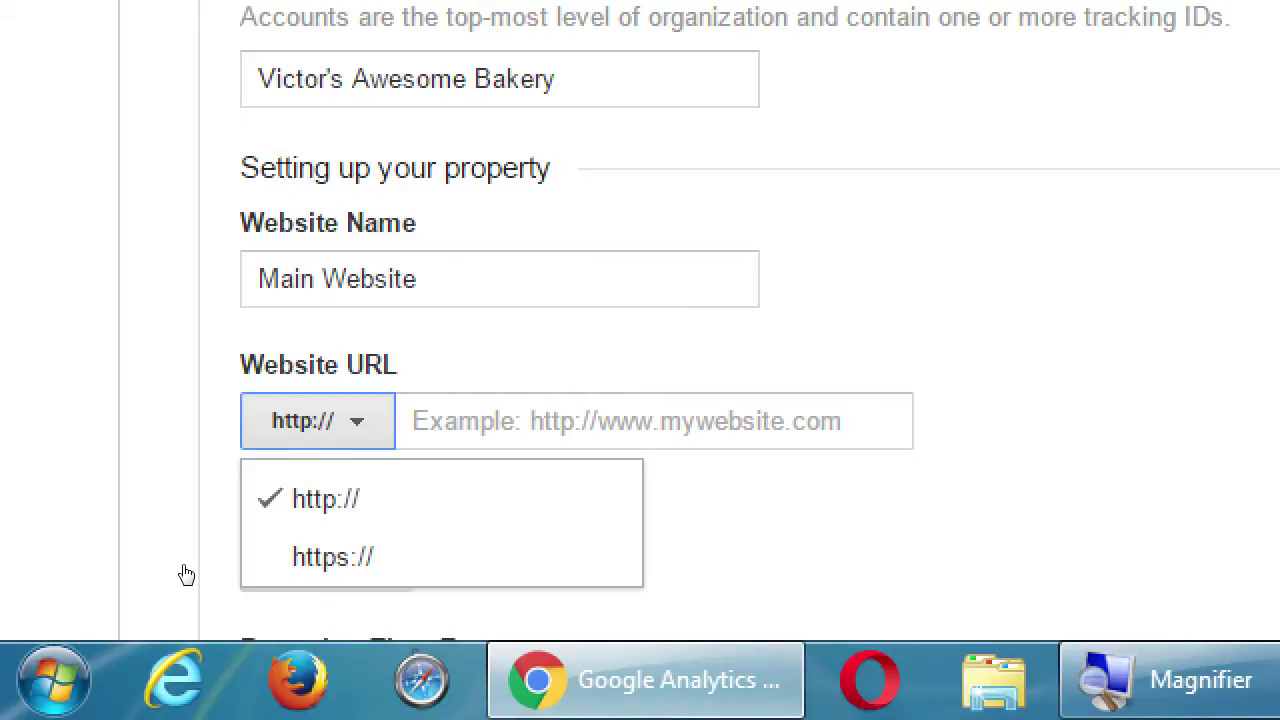
{"action": "key", "text": "Tab"}
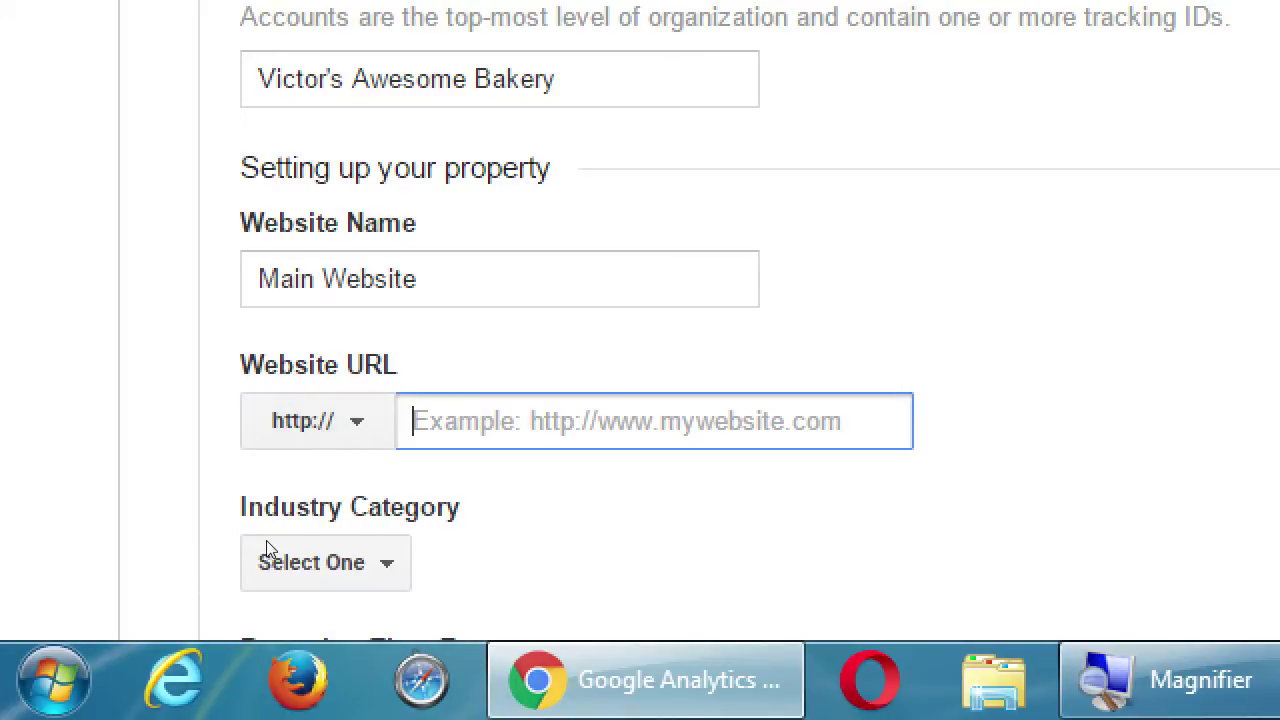
{"action": "type", "text": "victors"}
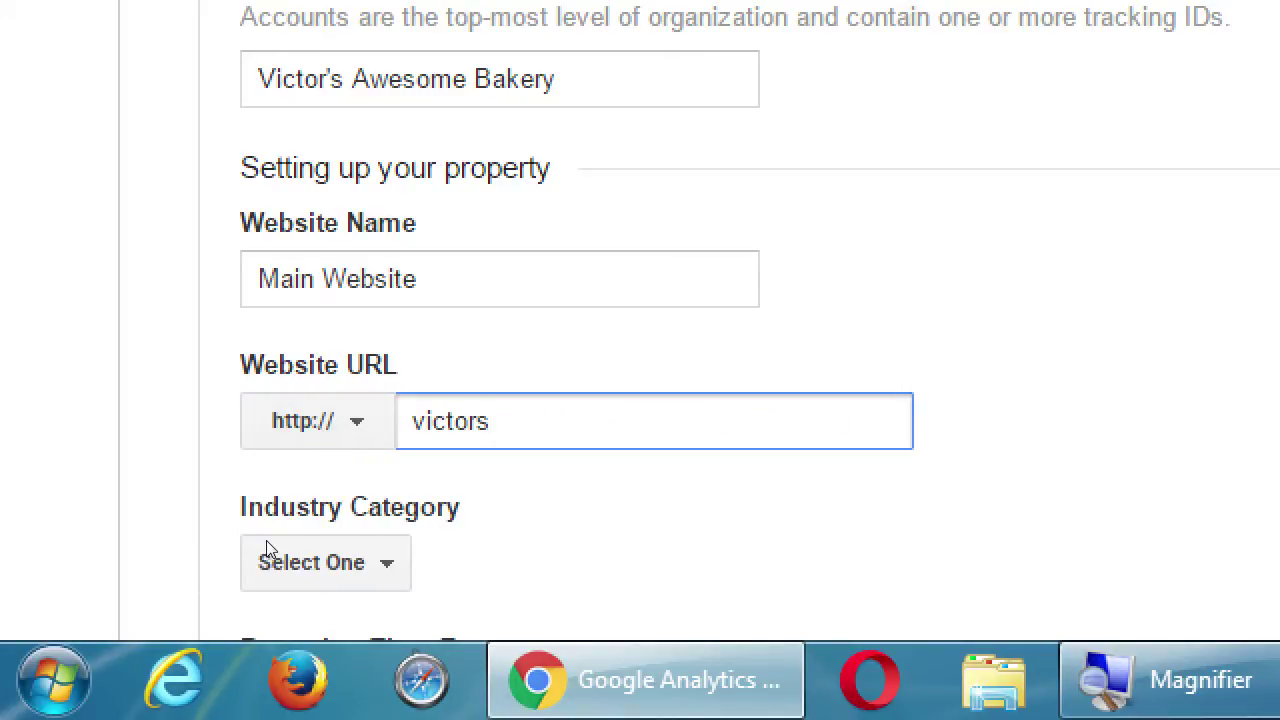
{"action": "type", "text": "awesomebakery.com"}
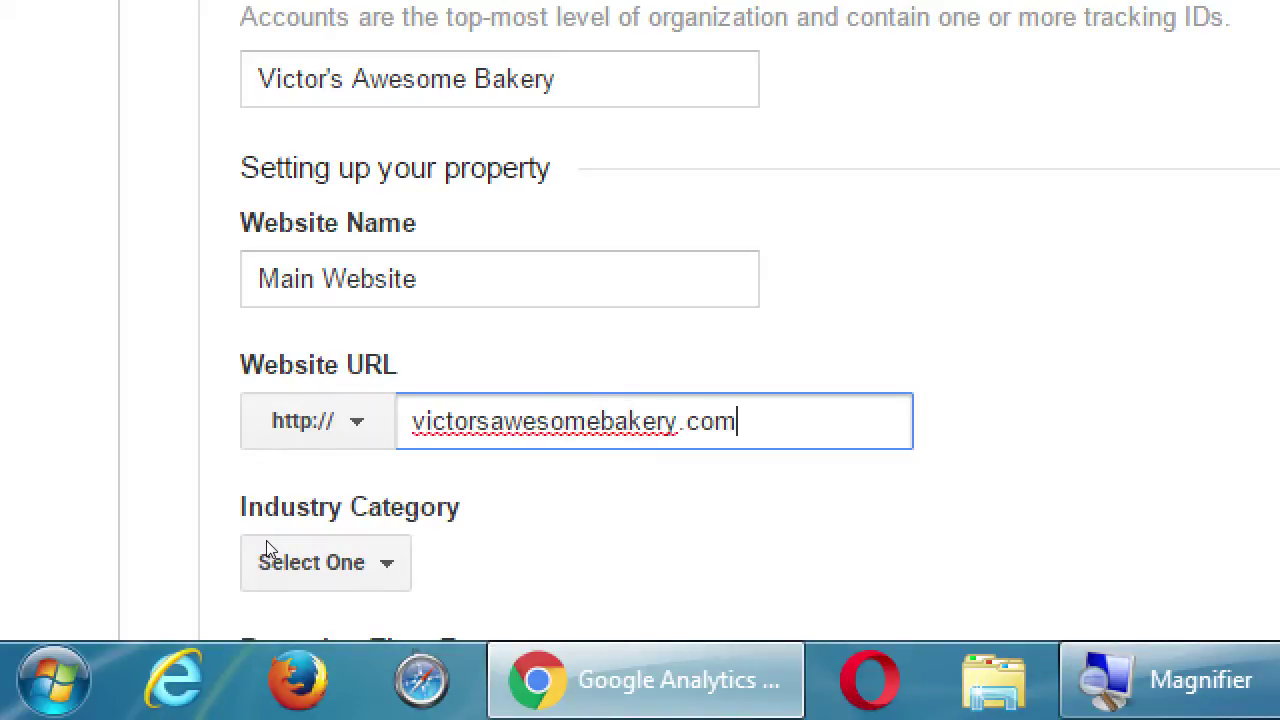
Set the property's industry category to Food and Drink
{"action": "scroll", "coordinate": [45, 578], "scroll_direction": "down", "scroll_amount": 3}
{"action": "scroll", "coordinate": [106, 571], "scroll_direction": "up", "scroll_amount": 1}
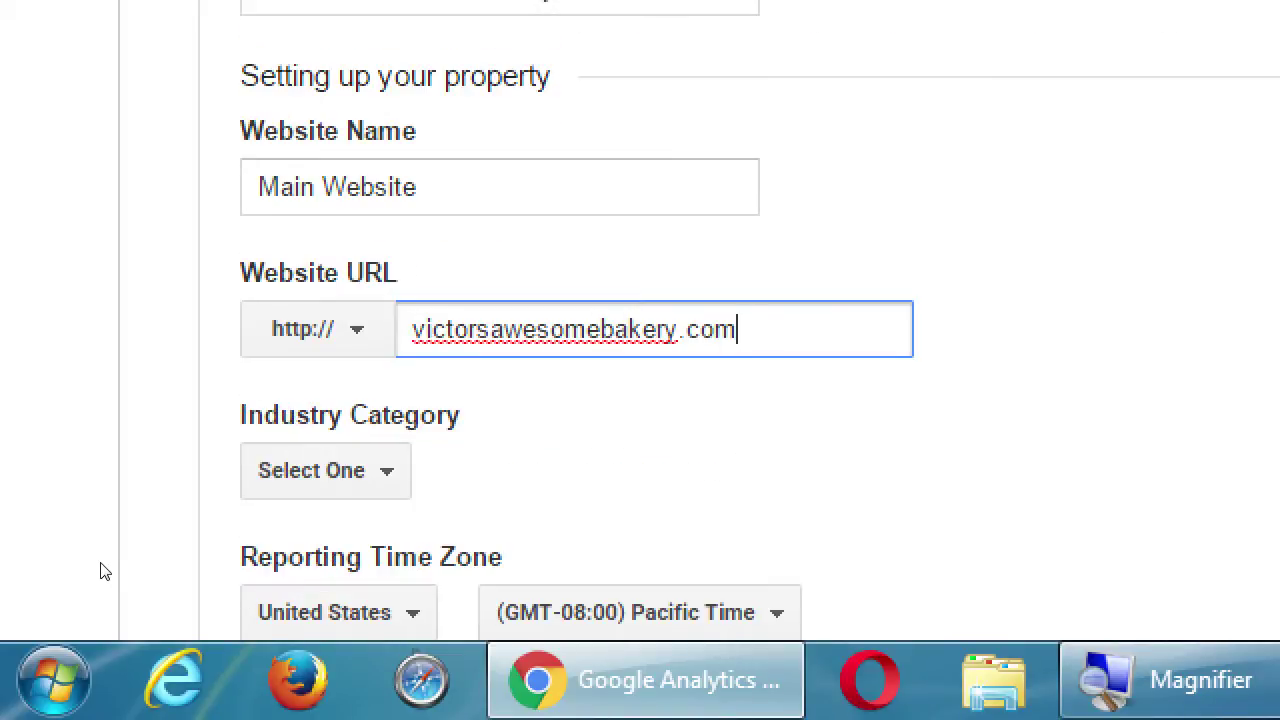
{"action": "key", "text": "Tab"}
{"action": "key", "text": "space"}
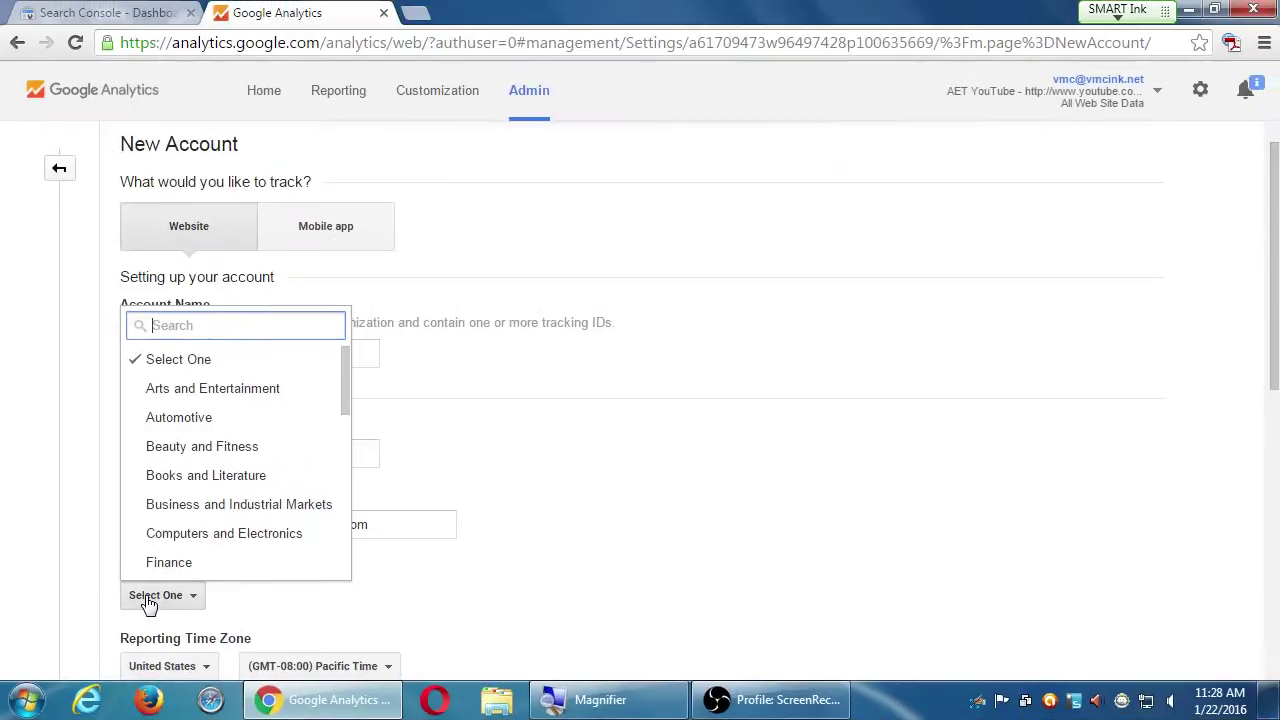
{"action": "left_click_drag", "start_coordinate": [344, 382], "coordinate": [344, 555]}
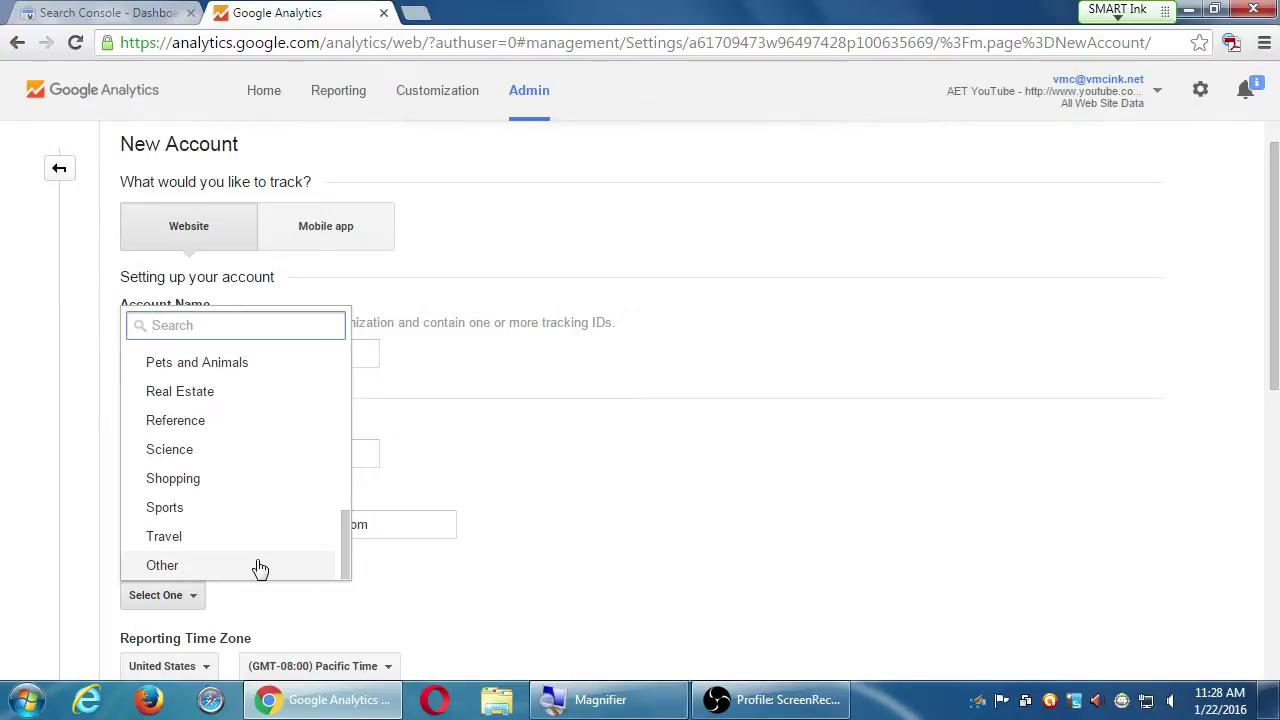
{"action": "scroll", "coordinate": [350, 401], "scroll_direction": "up", "scroll_amount": 2}
{"action": "scroll", "coordinate": [346, 392], "scroll_direction": "up", "scroll_amount": 2}
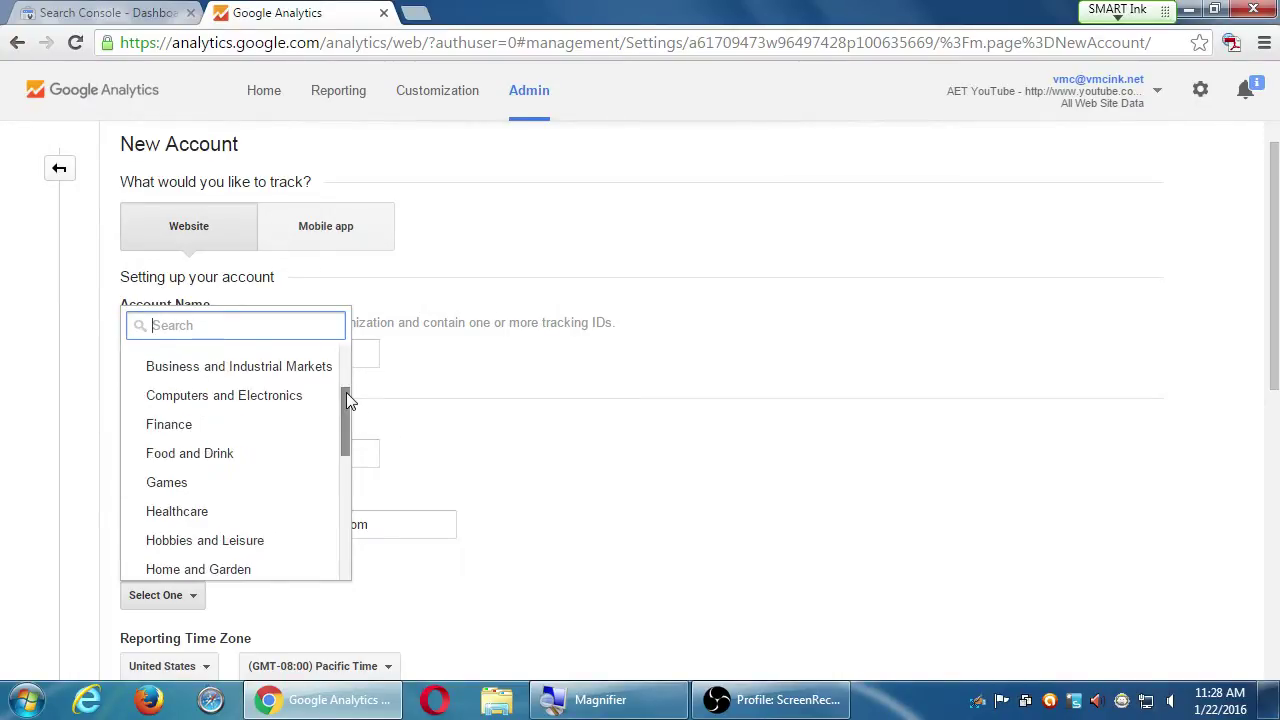
{"action": "left_click", "coordinate": [260, 448]}
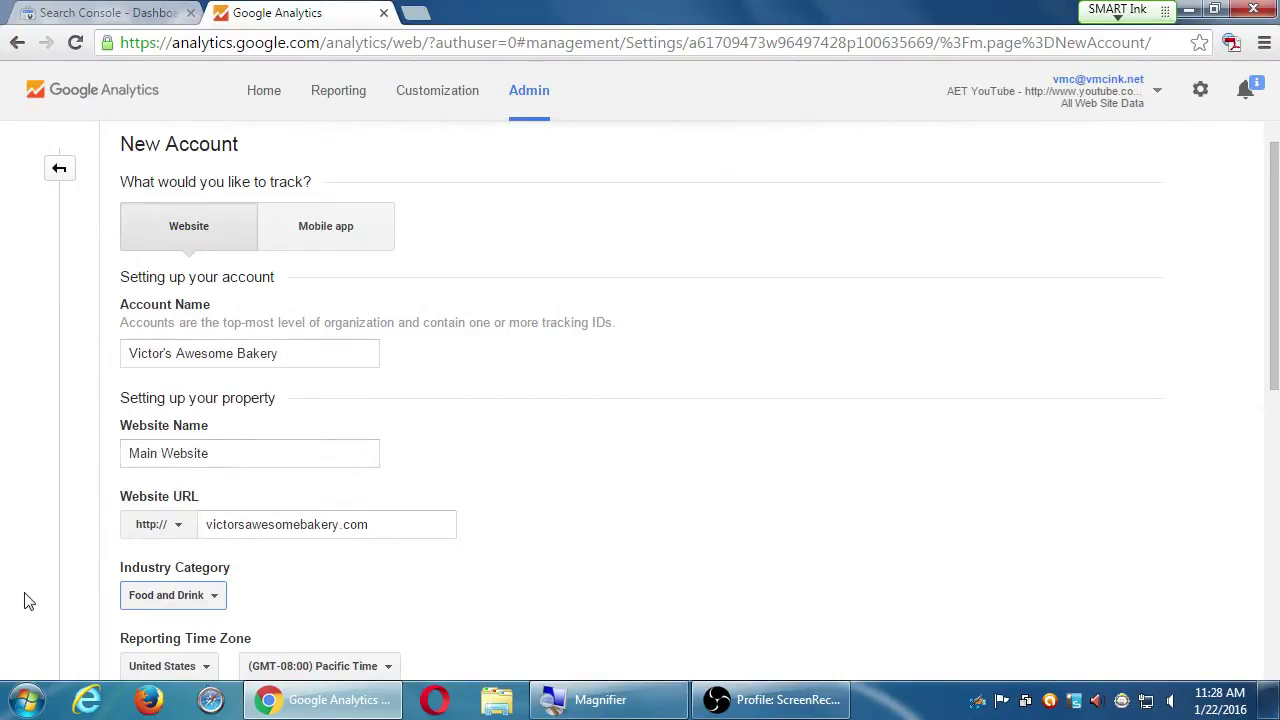
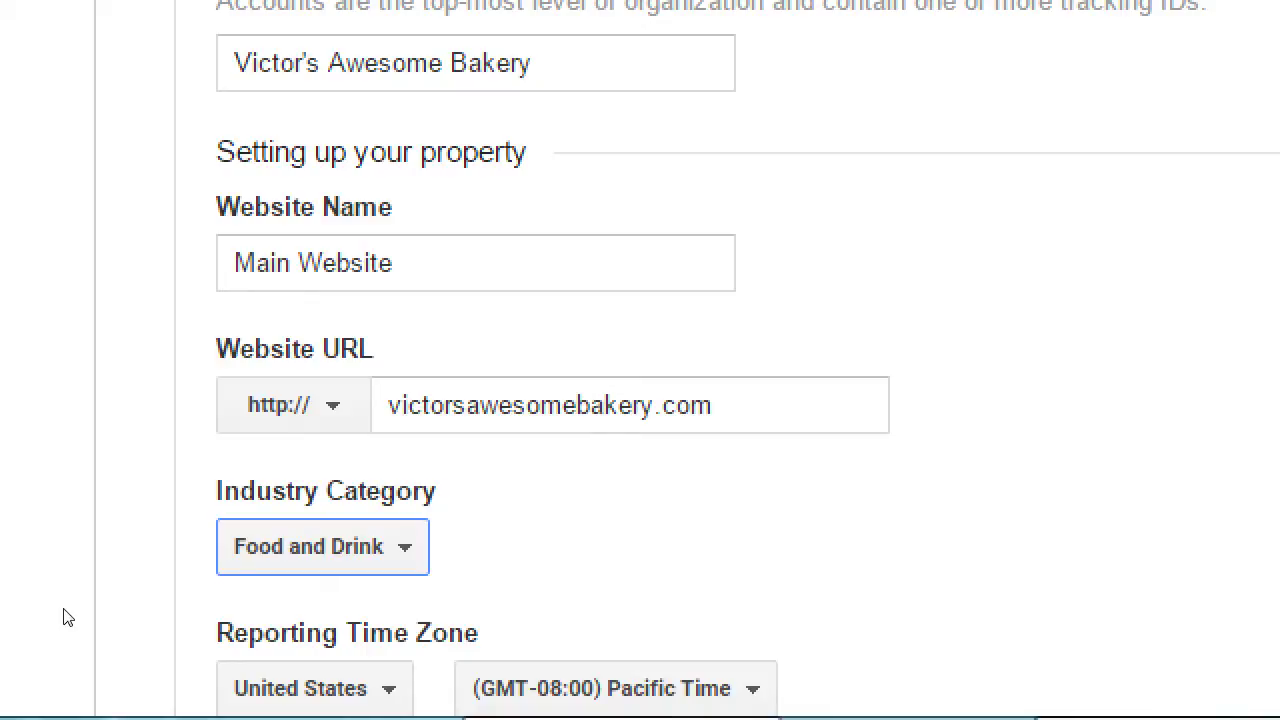
Turn off data sharing for Google products & services, Benchmarking, Technical support and Account specialists
{"action": "scroll", "coordinate": [66, 616], "scroll_direction": "down", "scroll_amount": 3}
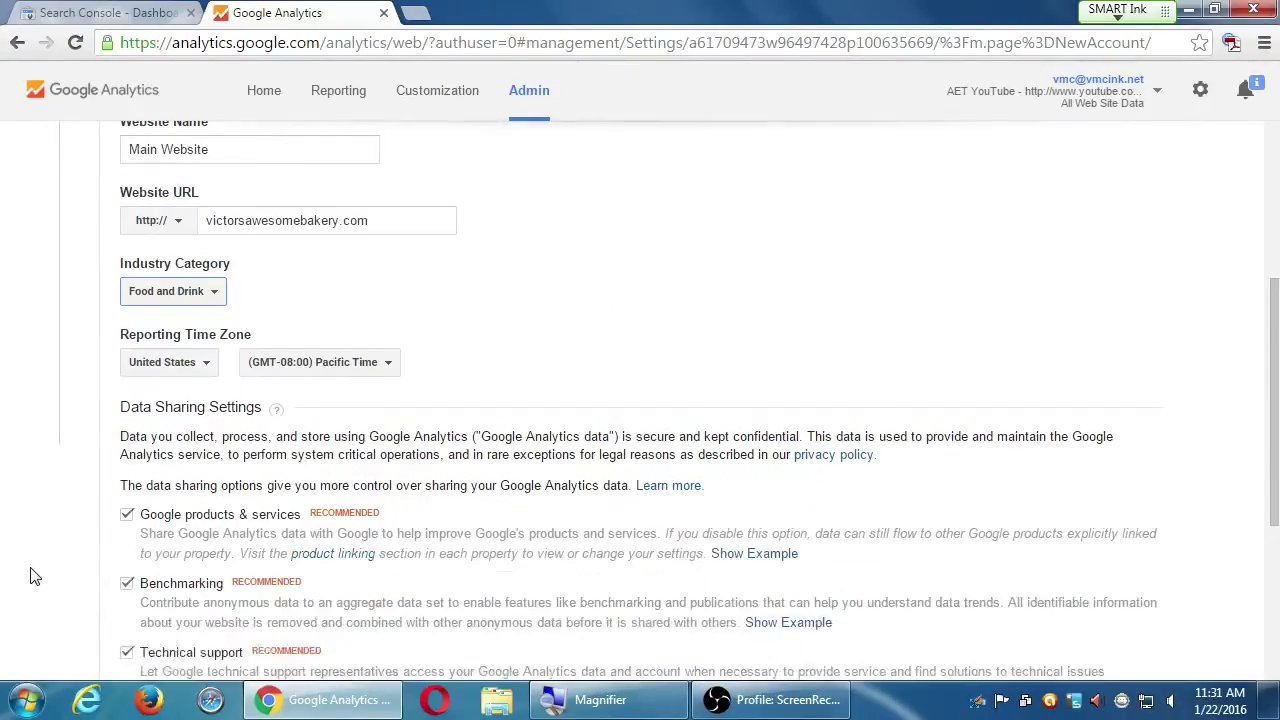
{"action": "scroll", "coordinate": [33, 576], "scroll_direction": "down", "scroll_amount": 5}
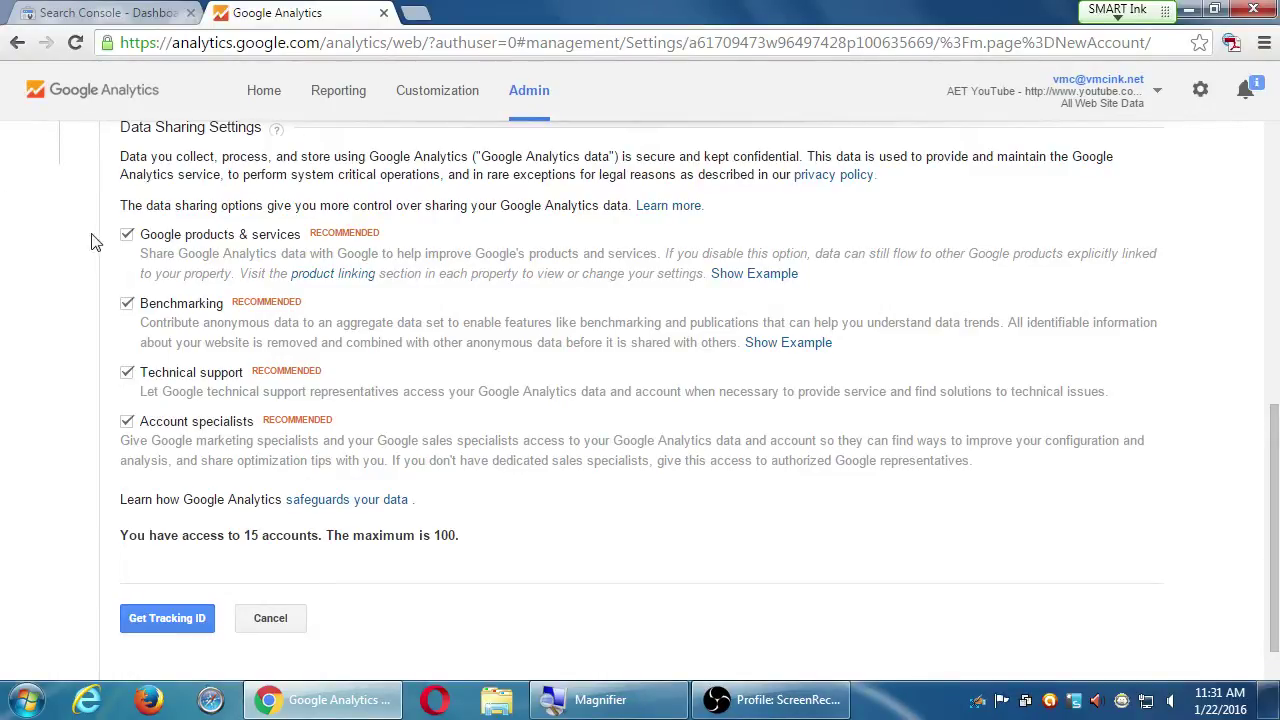
{"action": "left_click", "coordinate": [126, 236]}
{"action": "left_click", "coordinate": [127, 303]}
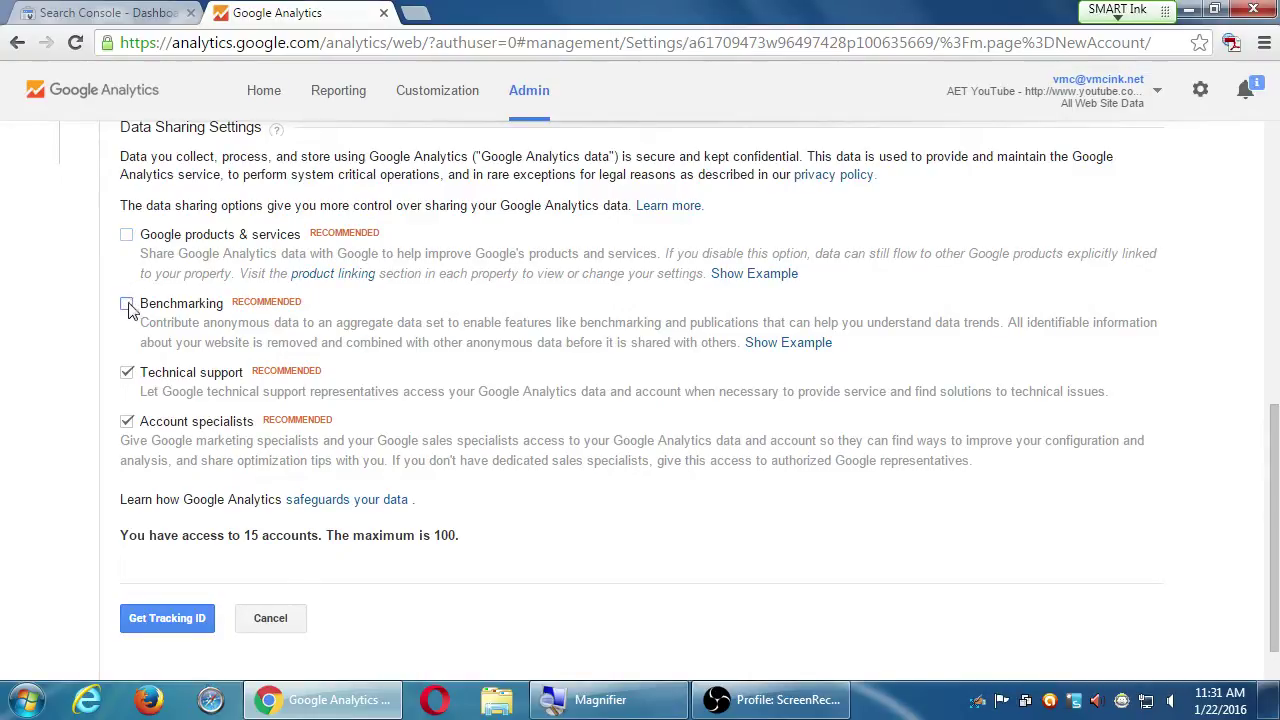
{"action": "left_click", "coordinate": [127, 372]}
{"action": "left_click", "coordinate": [127, 421]}
Request the tracking ID for the new account and accept the United States Terms of Service
{"action": "left_click", "coordinate": [193, 621]}
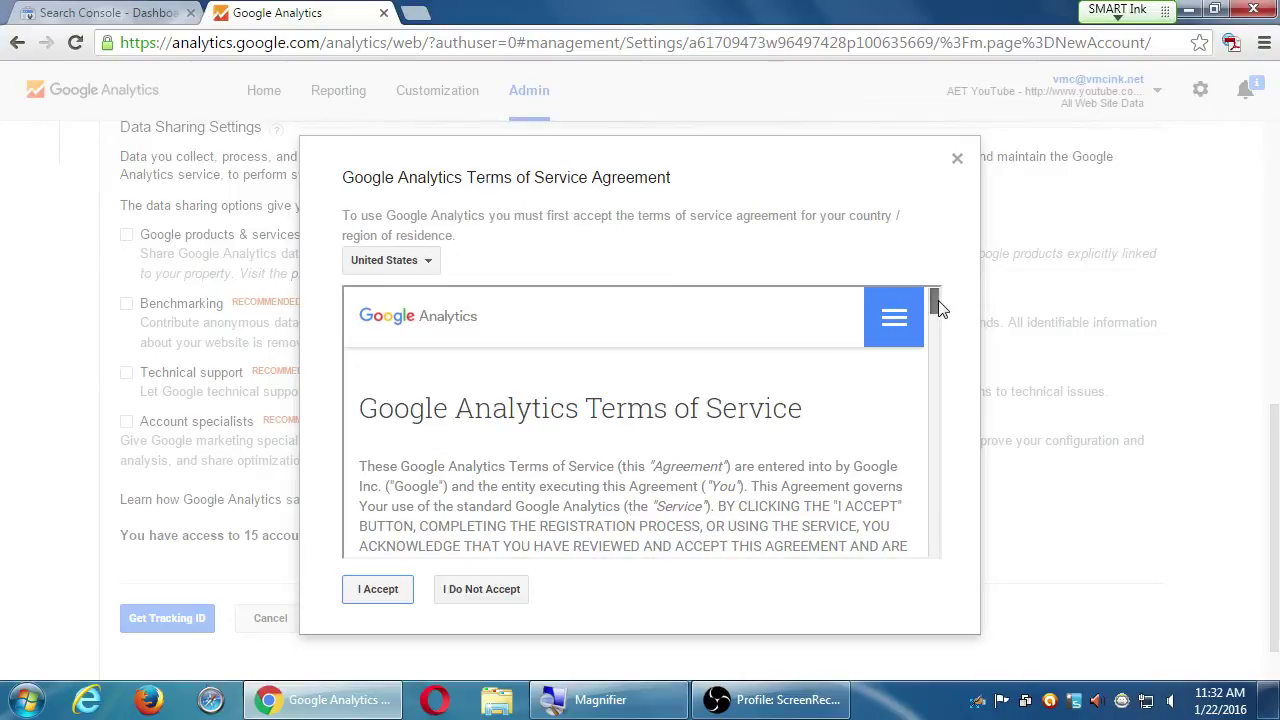
{"action": "left_click_drag", "start_coordinate": [938, 307], "coordinate": [895, 263]}
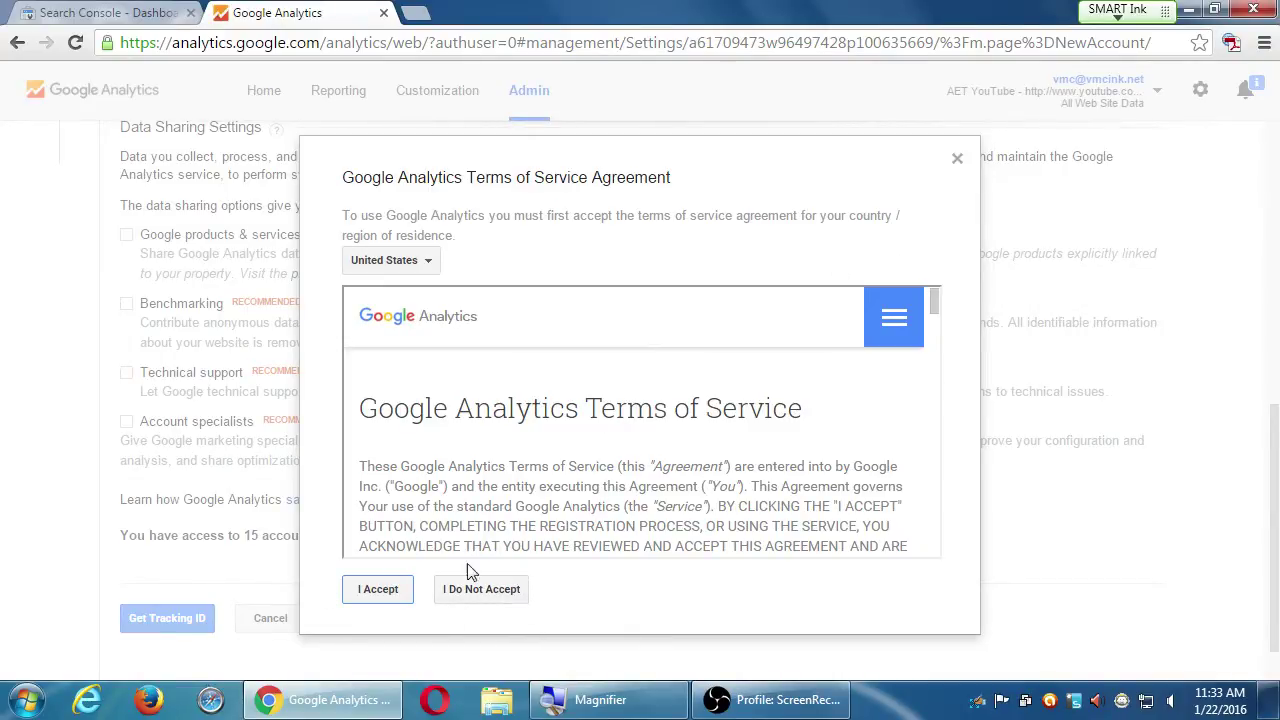
{"action": "left_click", "coordinate": [372, 592]}
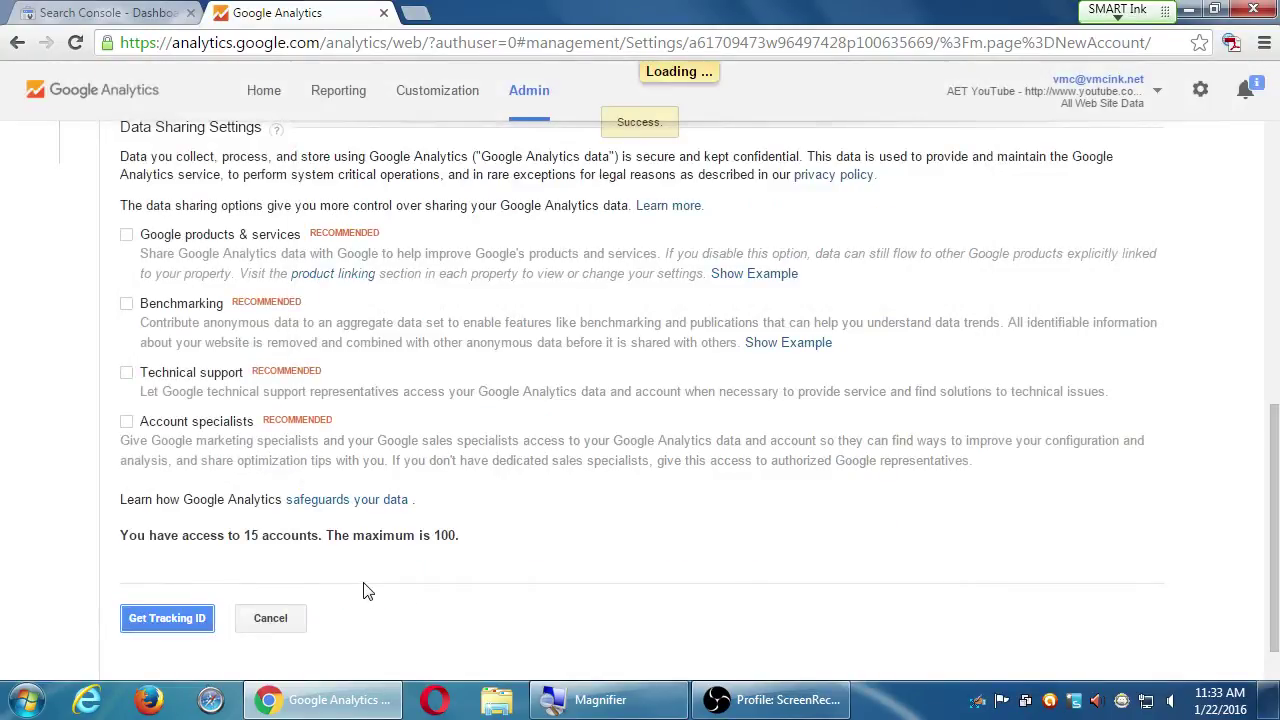
Select the entire website tracking script for Main Website and look over the rest of the tracking code page
{"action": "scroll", "coordinate": [462, 562], "scroll_direction": "up", "scroll_amount": 5}
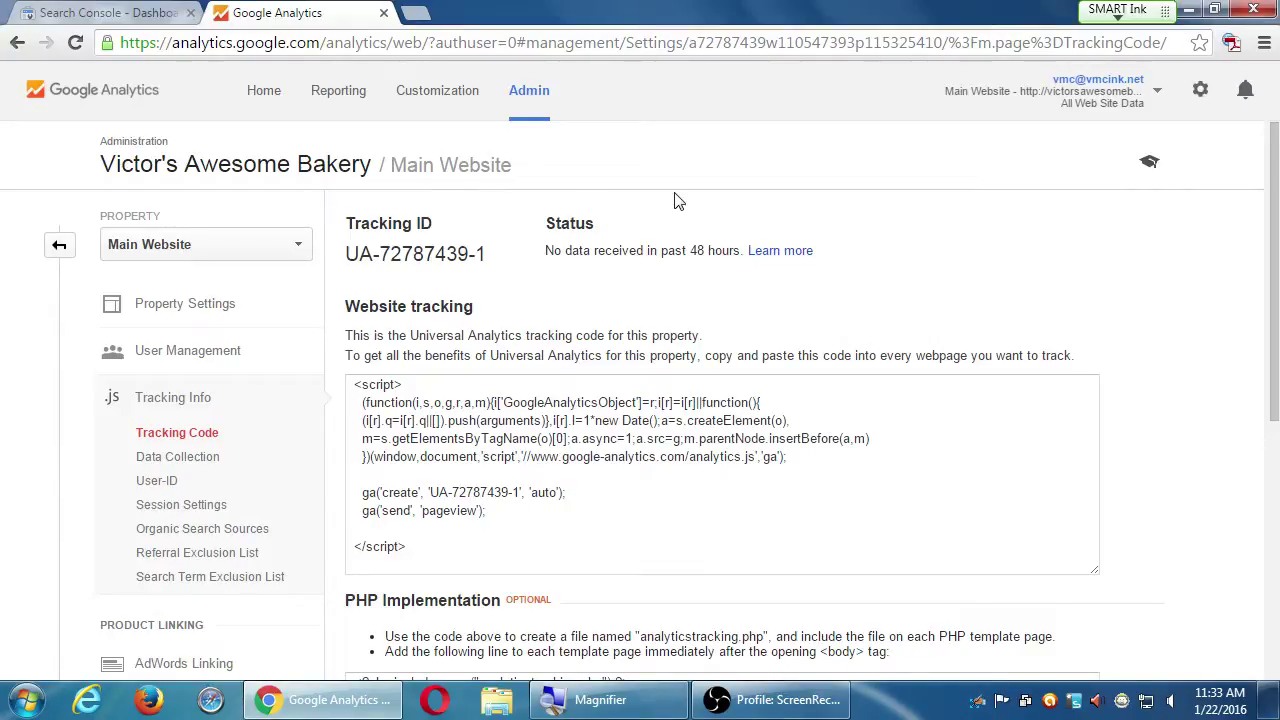
{"action": "left_click", "coordinate": [477, 566]}
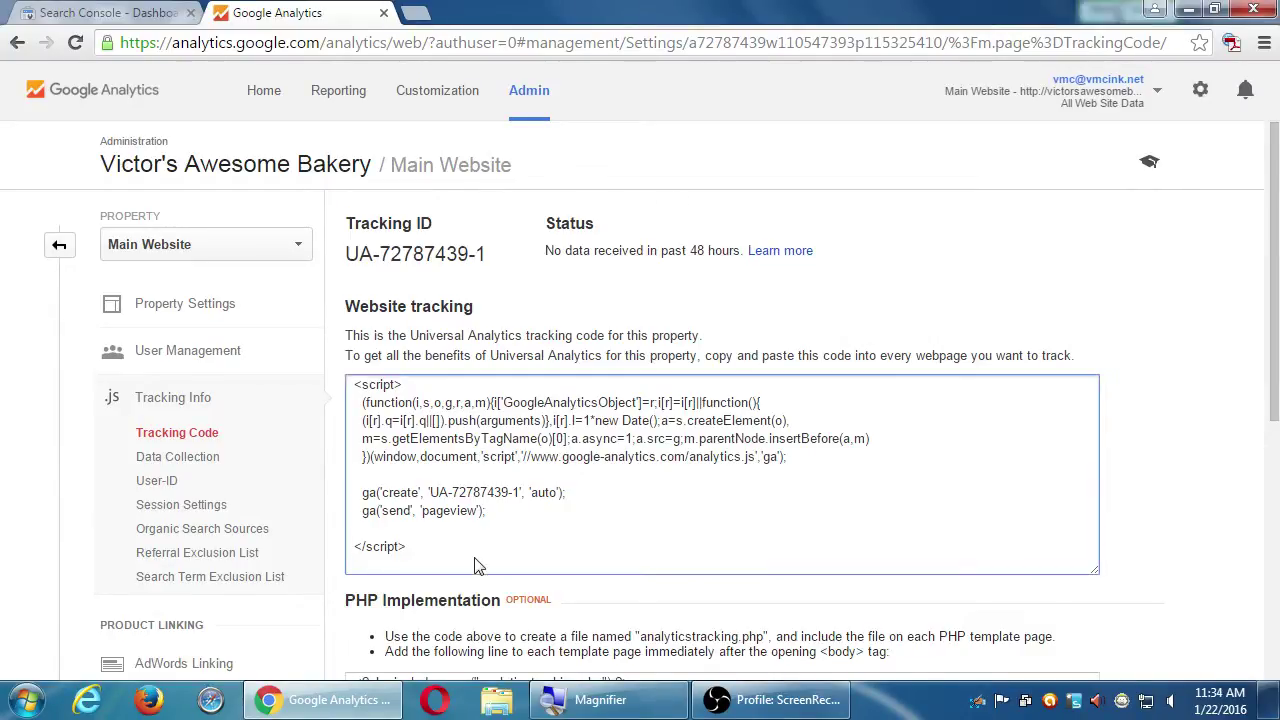
{"action": "key", "text": "ctrl+a"}
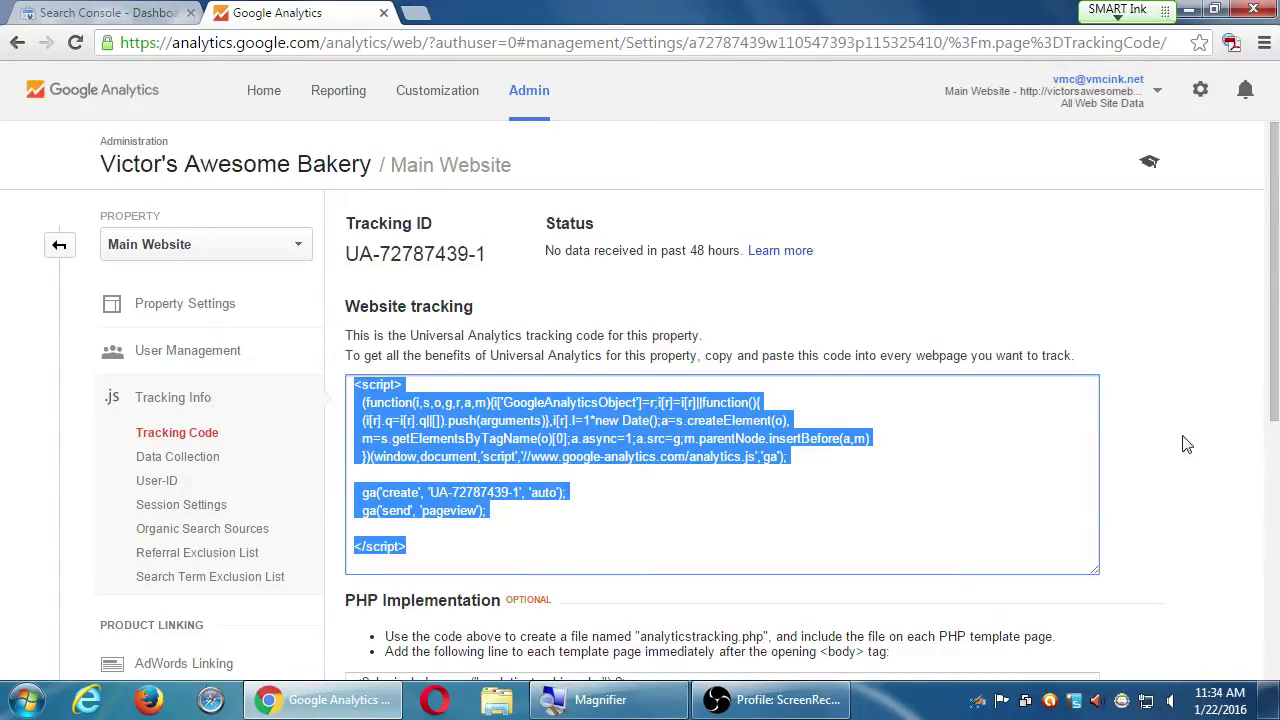
{"action": "scroll", "coordinate": [1198, 443], "scroll_direction": "down", "scroll_amount": 5}
{"action": "scroll", "coordinate": [1203, 443], "scroll_direction": "up", "scroll_amount": 5}
Enter the search query "google analytics by yoast" in a new browser tab and highlight the word "yoast" without running the search
{"action": "key", "text": "ctrl+t"}
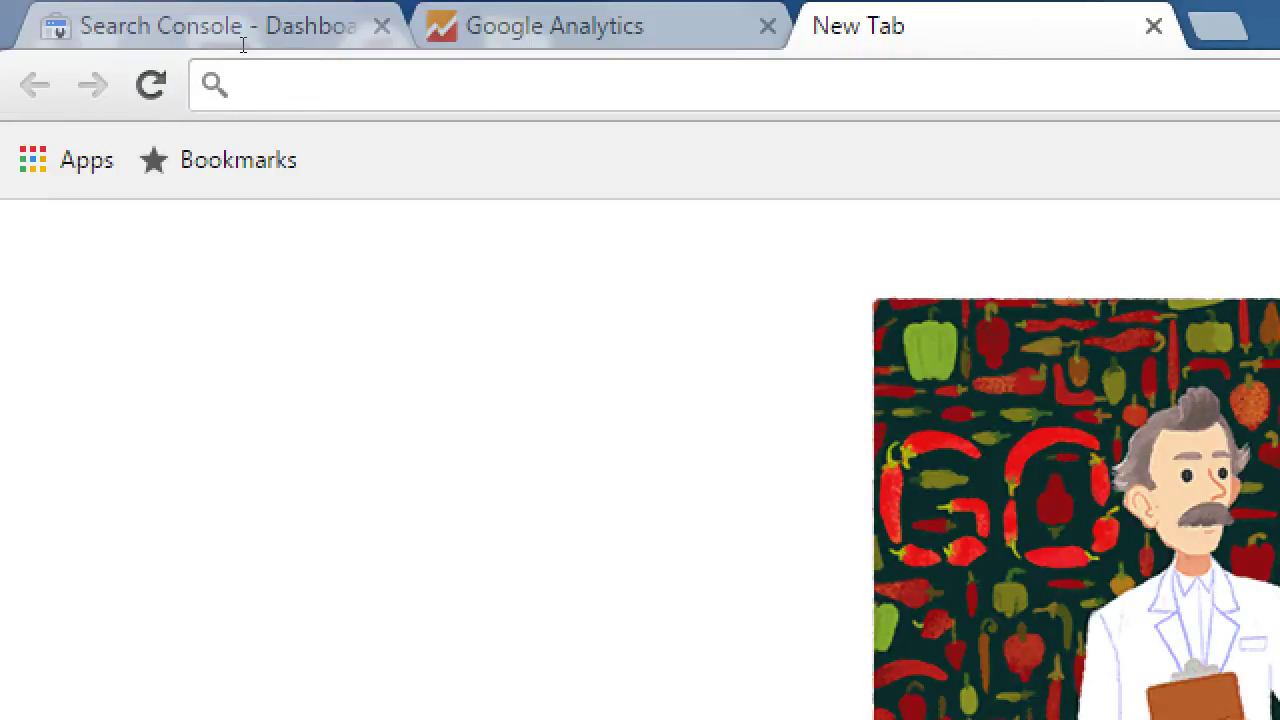
{"action": "type", "text": "goog"}
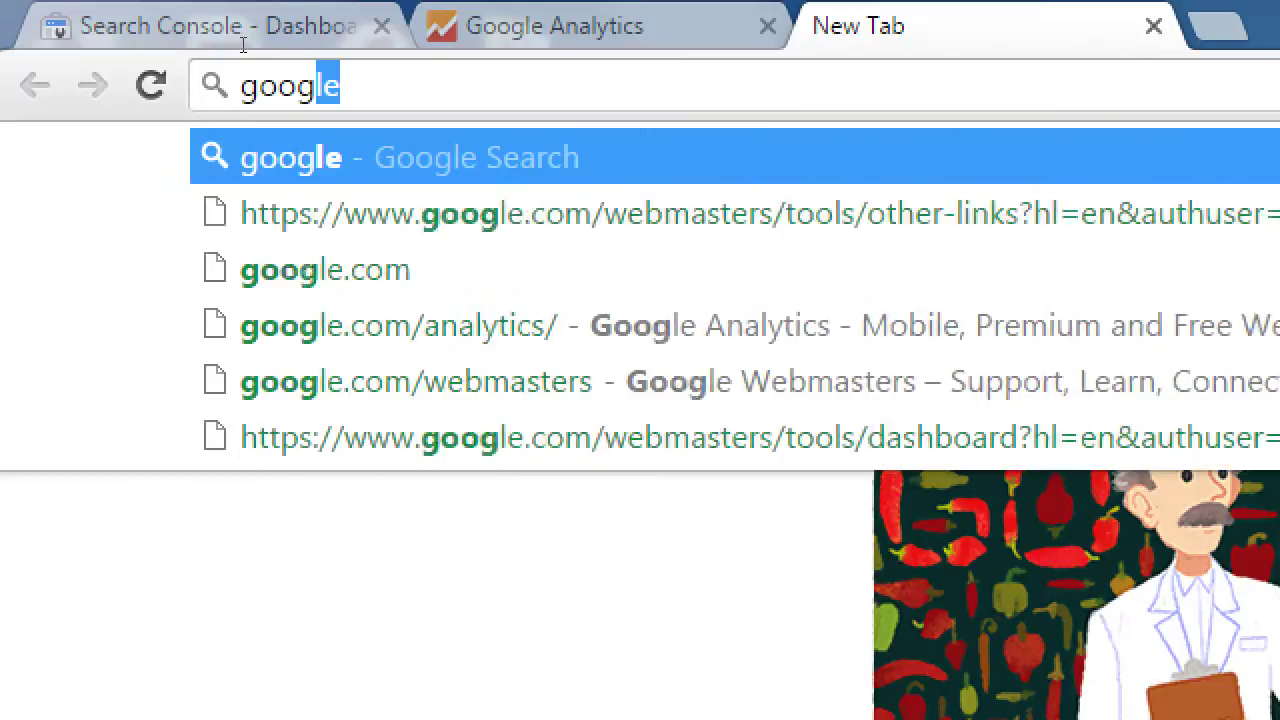
{"action": "type", "text": "le analytics by yo"}
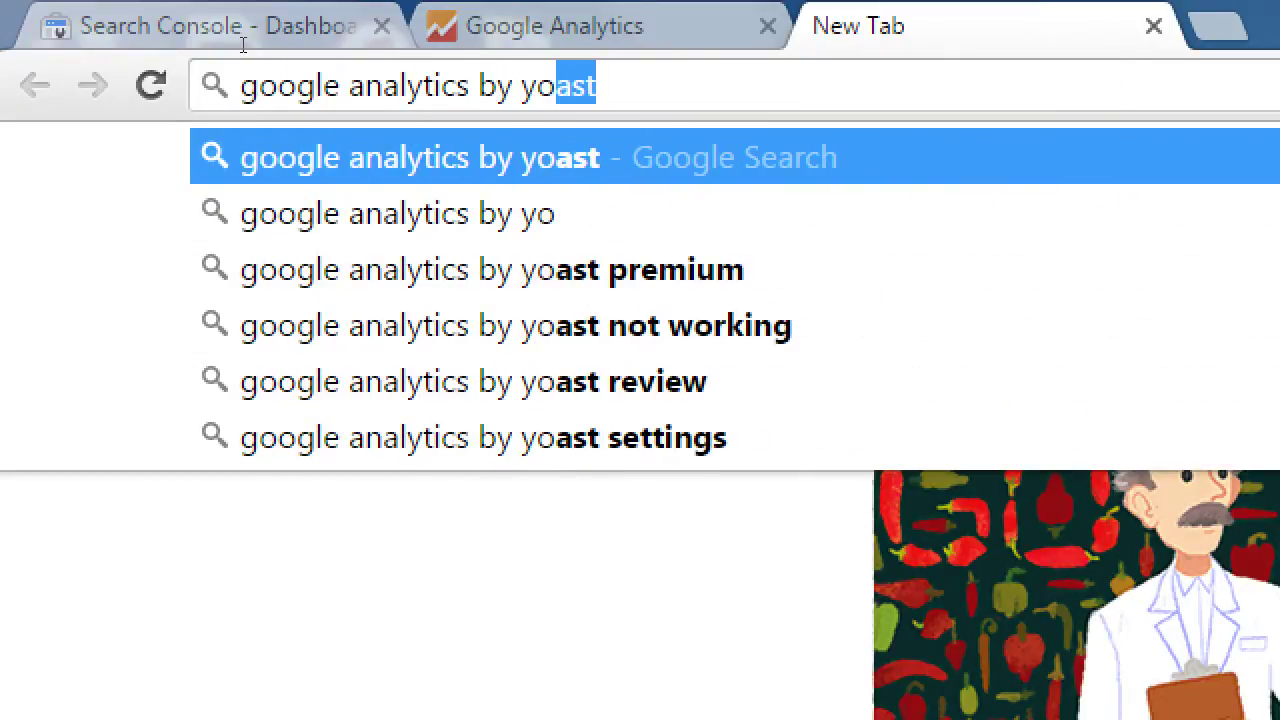
{"action": "key", "text": "Right"}
{"action": "key", "text": "shift+Left"}
{"action": "key", "text": "shift+Left"}
{"action": "key", "text": "shift+Left"}
{"action": "key", "text": "shift+Left"}
{"action": "key", "text": "shift+Left"}
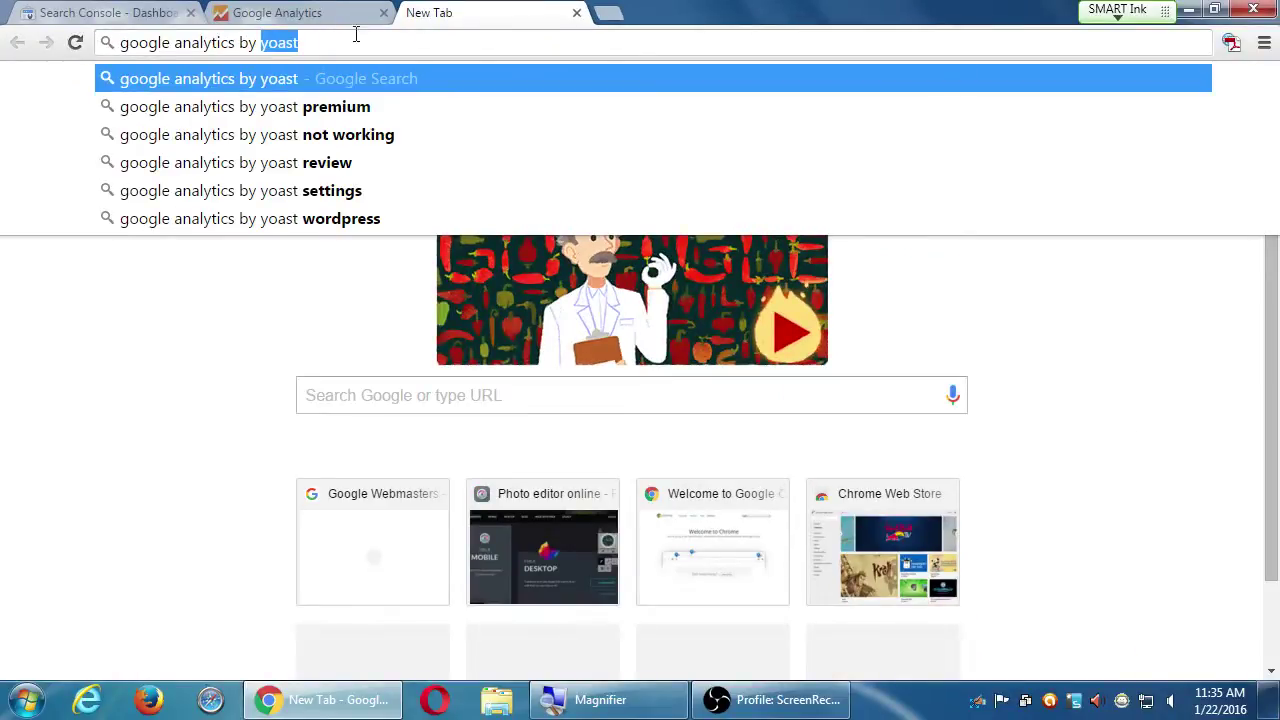
Look through the Google Analytics home page's list of accounts, expanding and collapsing the Aqui es Texcoco and El-Charco.com entries
{"action": "left_click", "coordinate": [338, 12]}
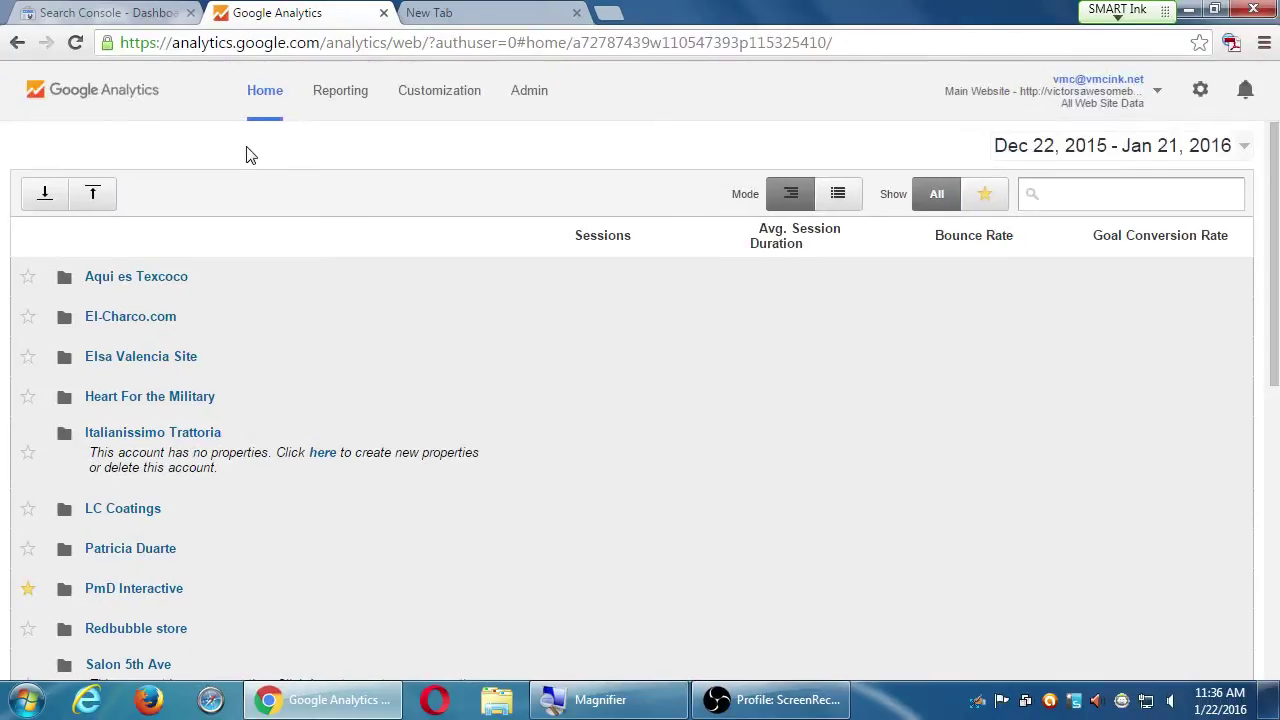
{"action": "scroll", "coordinate": [171, 314], "scroll_direction": "down", "scroll_amount": 6}
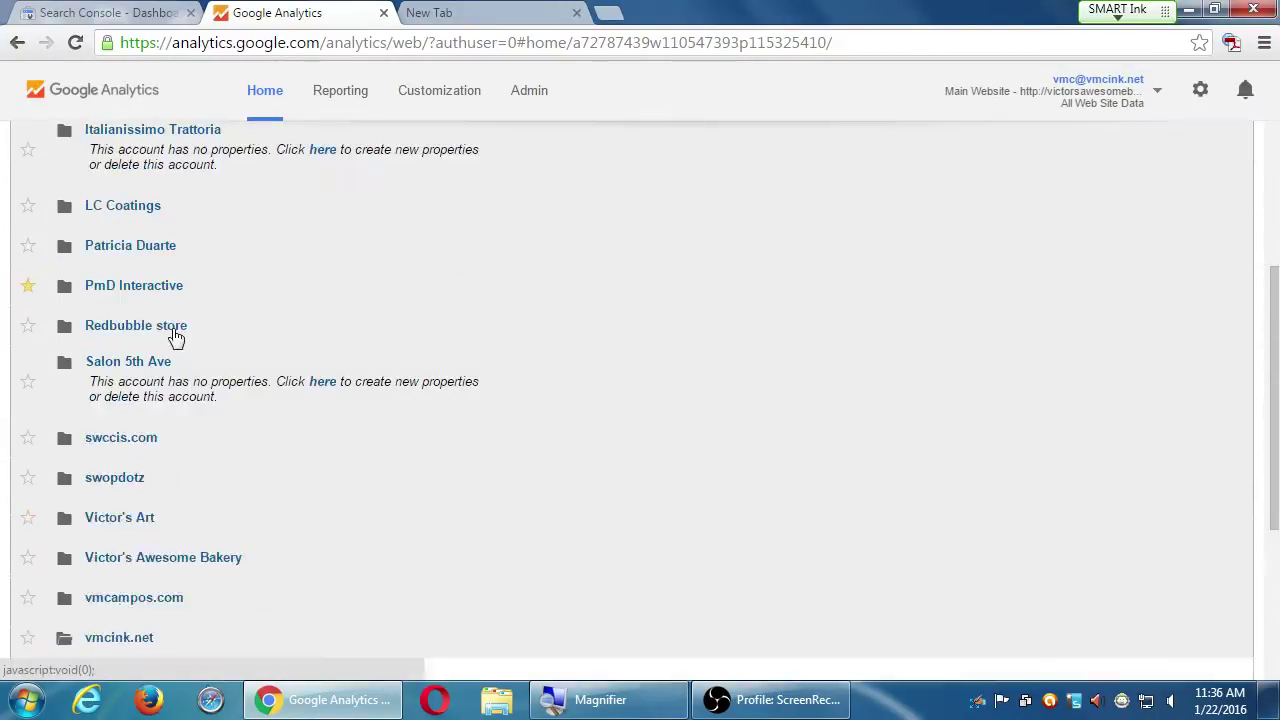
{"action": "left_click", "coordinate": [163, 326]}
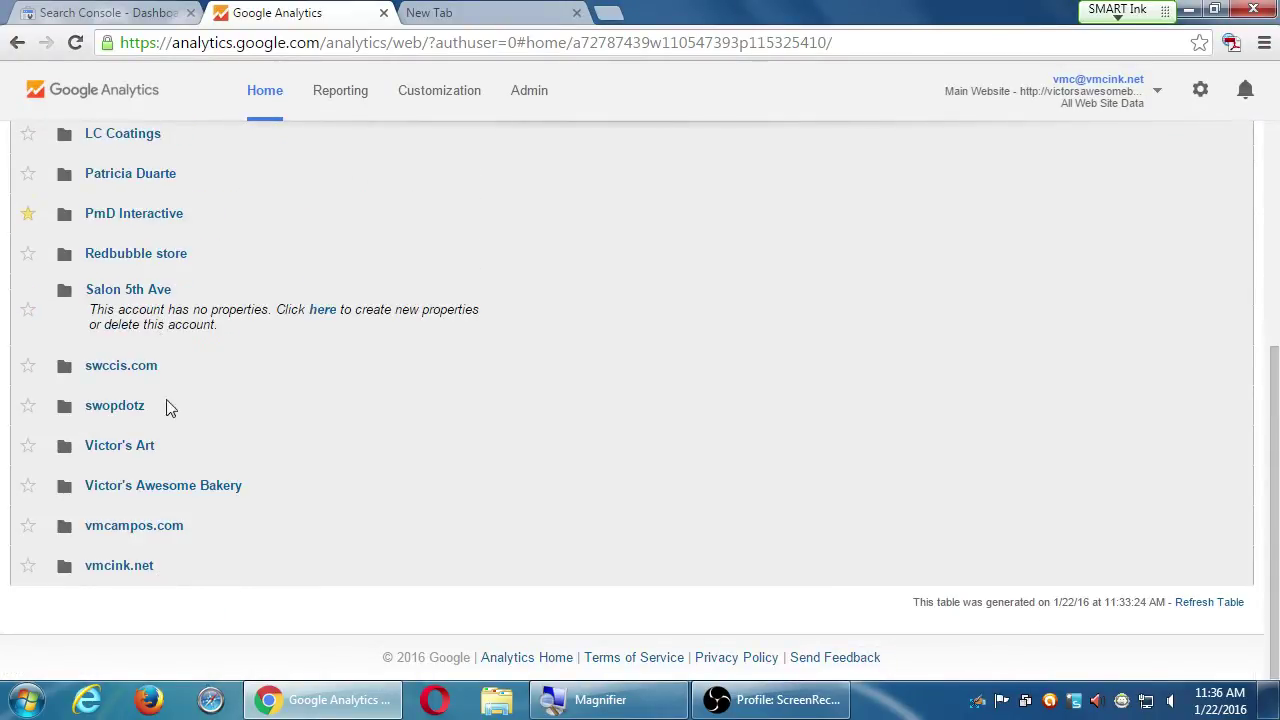
{"action": "scroll", "coordinate": [224, 541], "scroll_direction": "up", "scroll_amount": 3}
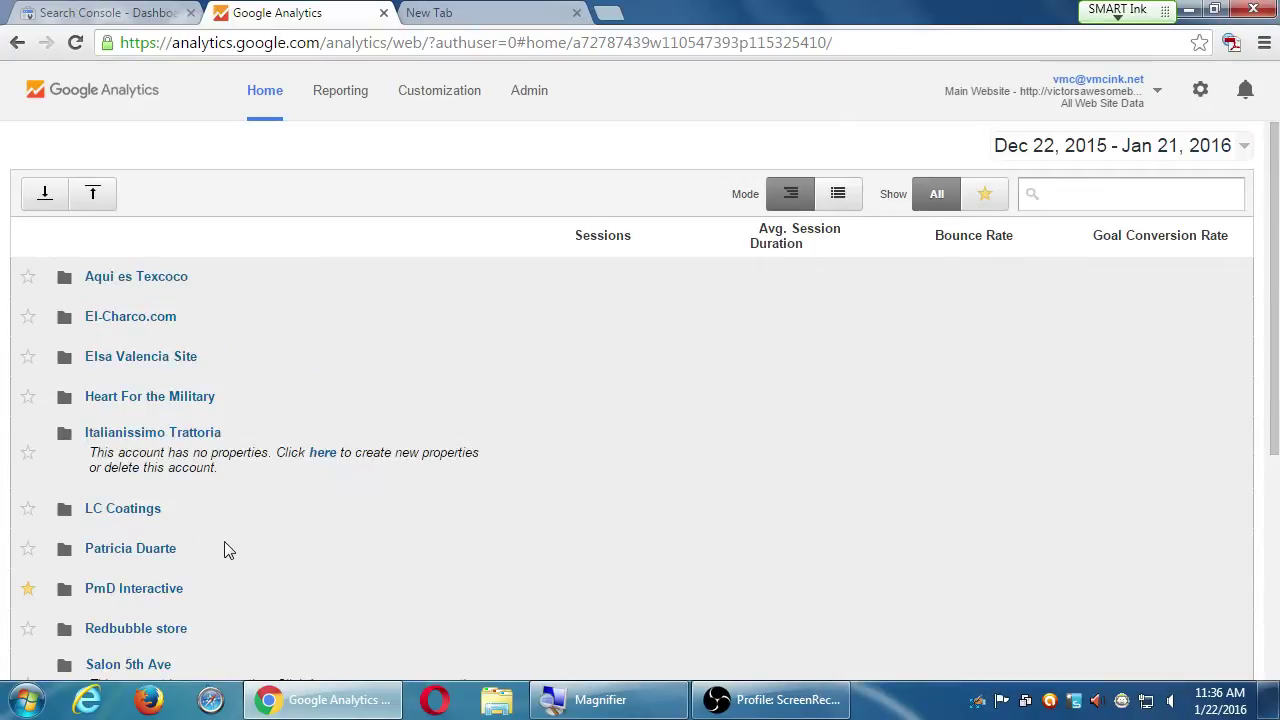
{"action": "left_click", "coordinate": [192, 280]}
{"action": "left_click", "coordinate": [193, 284]}
{"action": "left_click", "coordinate": [198, 324]}
{"action": "left_click", "coordinate": [197, 328]}
{"action": "left_click", "coordinate": [198, 276]}
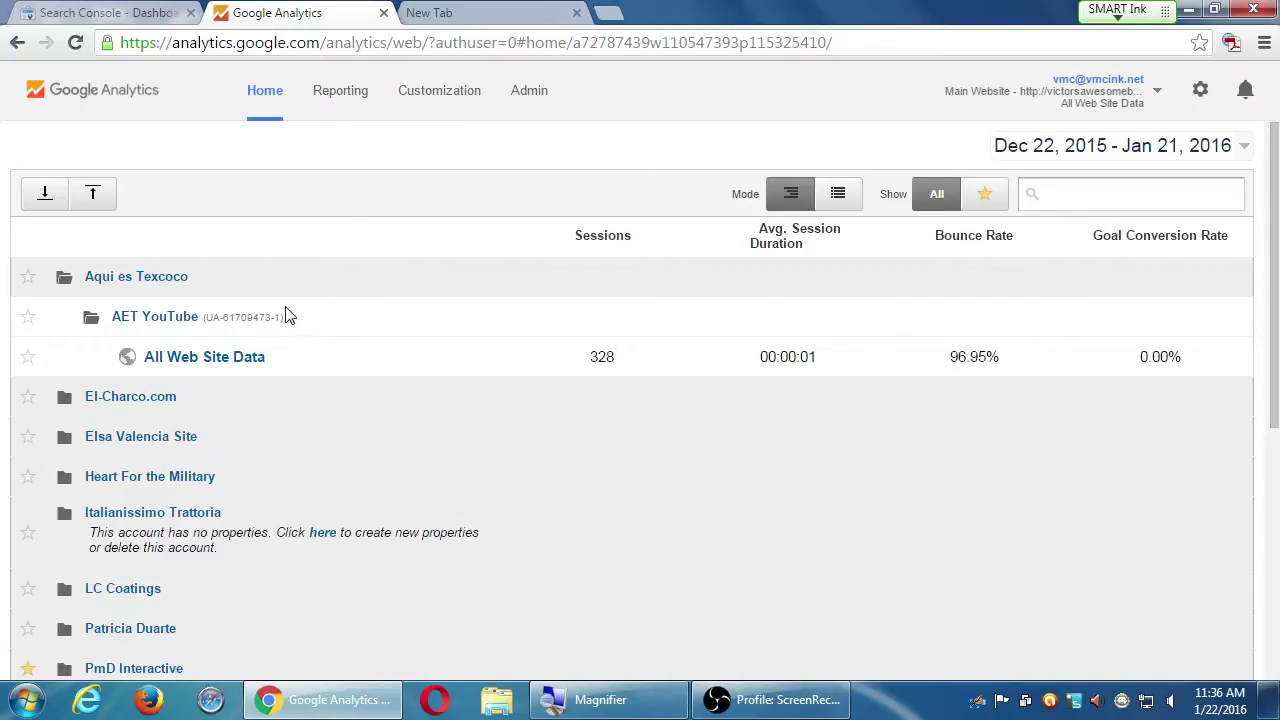
{"action": "left_click", "coordinate": [250, 285]}
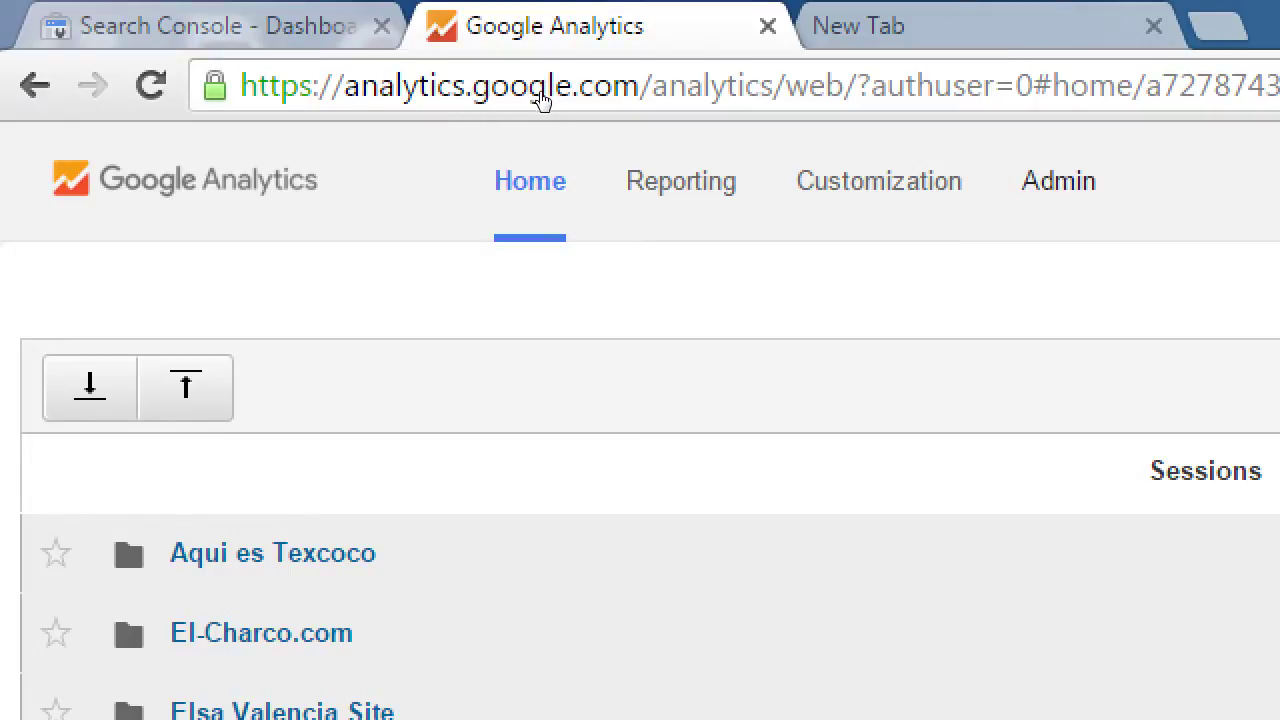
Open the tracking code page of the Main Website property and select the entire website tracking script
{"action": "left_click", "coordinate": [1058, 182]}
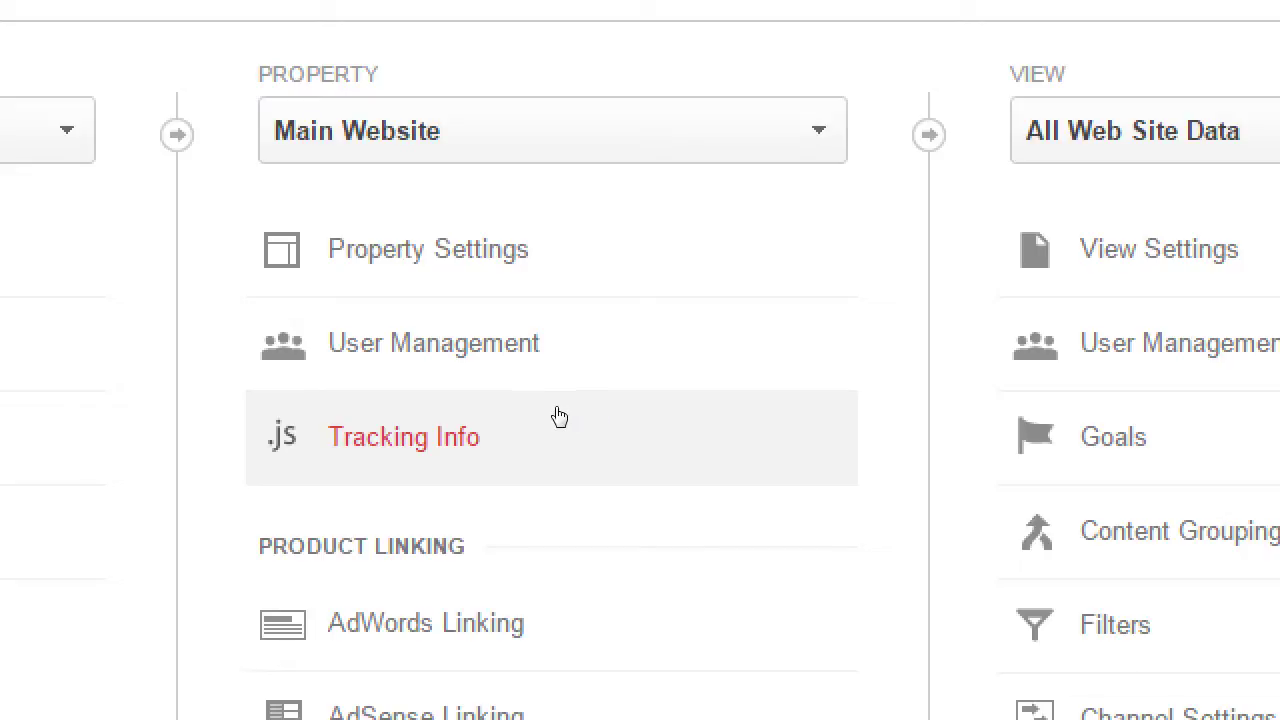
{"action": "left_click", "coordinate": [557, 416]}
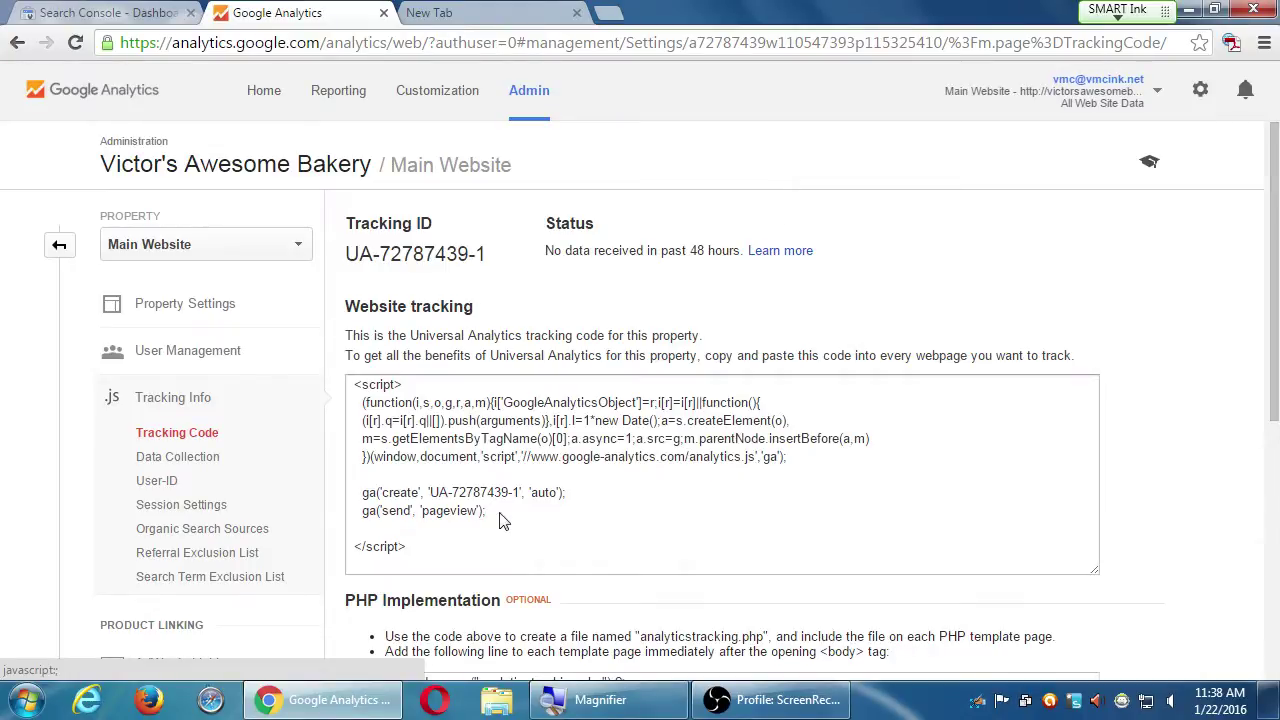
{"action": "left_click_drag", "start_coordinate": [477, 557], "coordinate": [386, 362]}
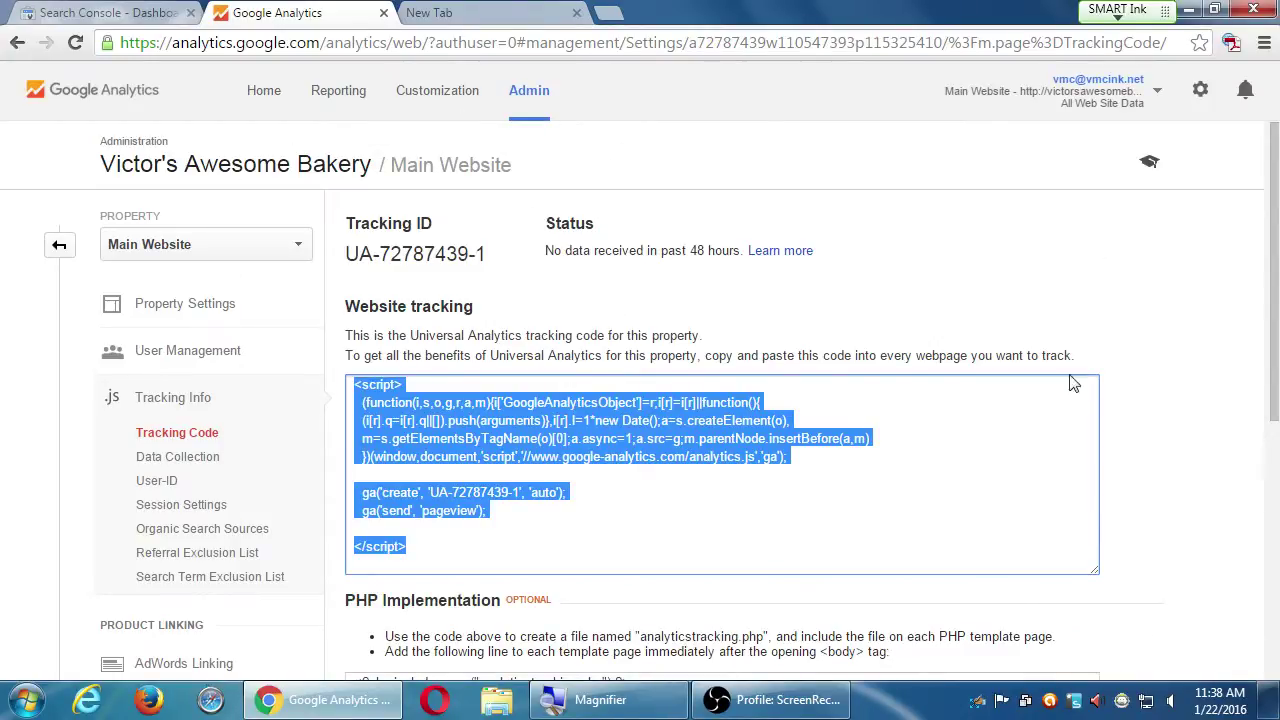
{"action": "scroll", "coordinate": [890, 495], "scroll_direction": "down", "scroll_amount": 5}
{"action": "scroll", "coordinate": [893, 588], "scroll_direction": "up", "scroll_amount": 5}
Look over the account, property and view options in the Victor's Awesome Bakery administration overview, and reopen Main Website's tracking code
{"action": "left_click", "coordinate": [60, 248]}
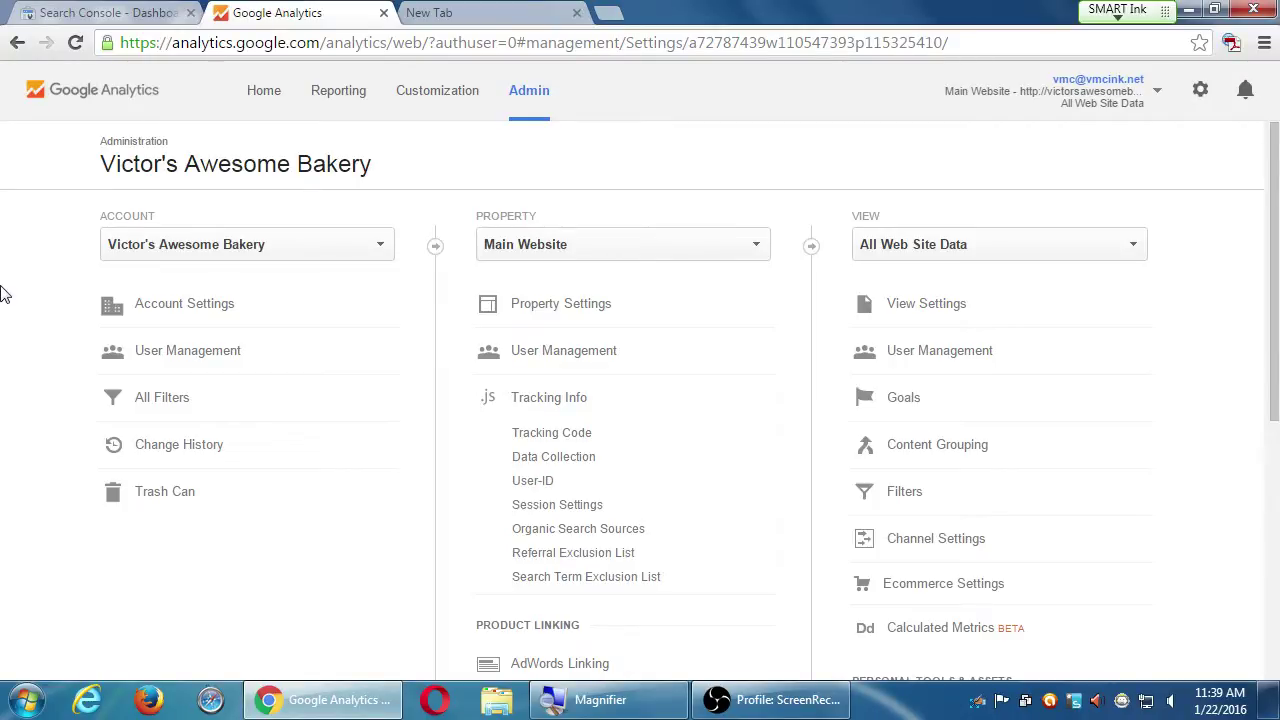
{"action": "scroll", "coordinate": [437, 289], "scroll_direction": "down", "scroll_amount": 3}
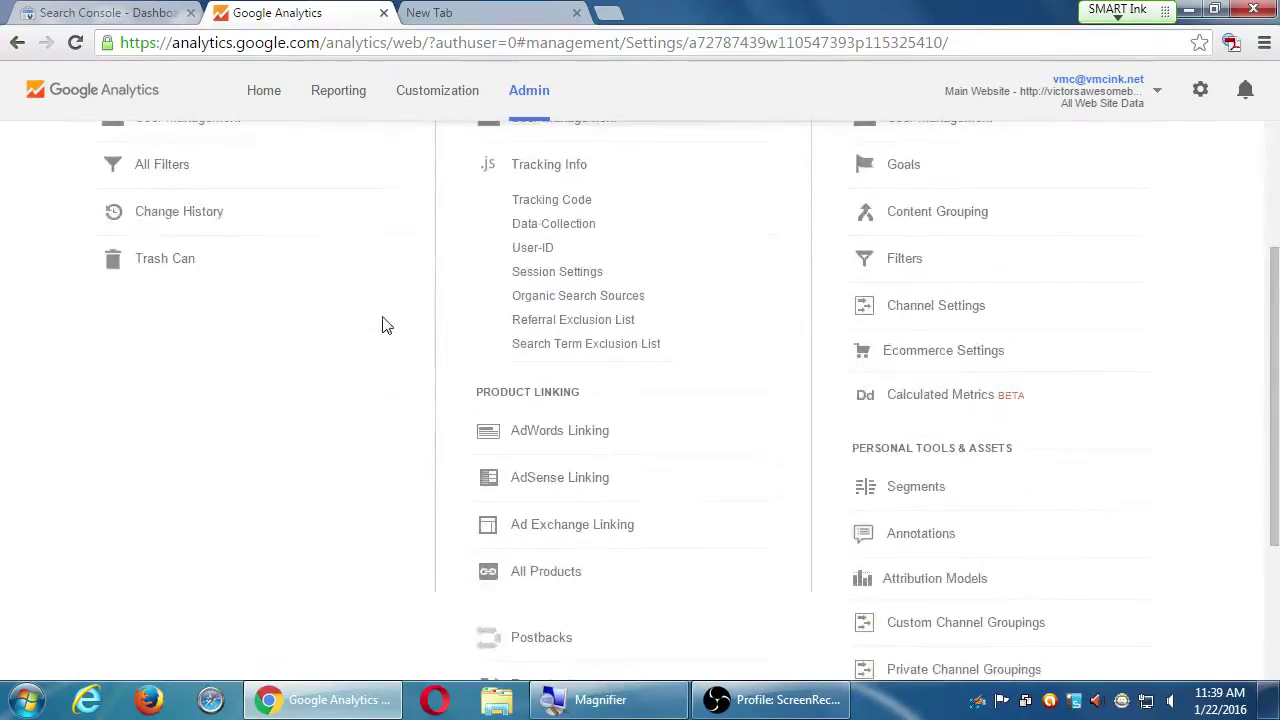
{"action": "scroll", "coordinate": [370, 350], "scroll_direction": "down", "scroll_amount": 3}
{"action": "scroll", "coordinate": [330, 386], "scroll_direction": "up", "scroll_amount": 5}
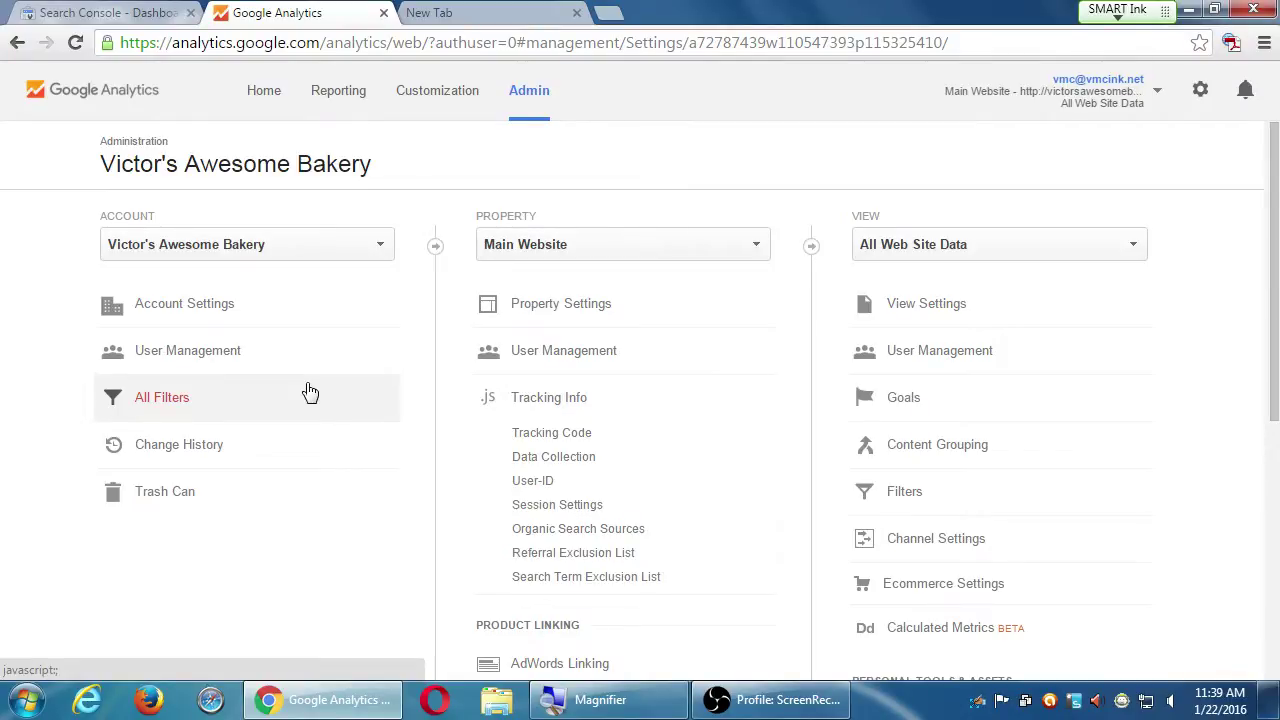
{"action": "left_click", "coordinate": [532, 442]}
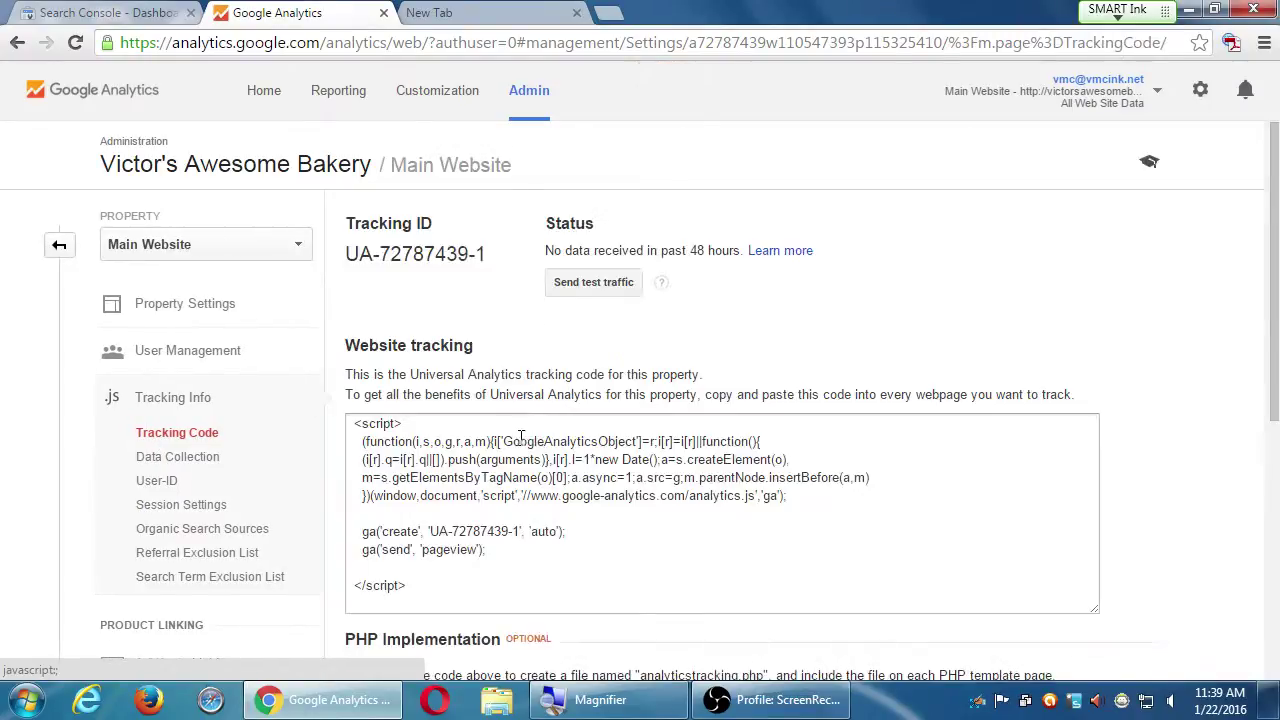